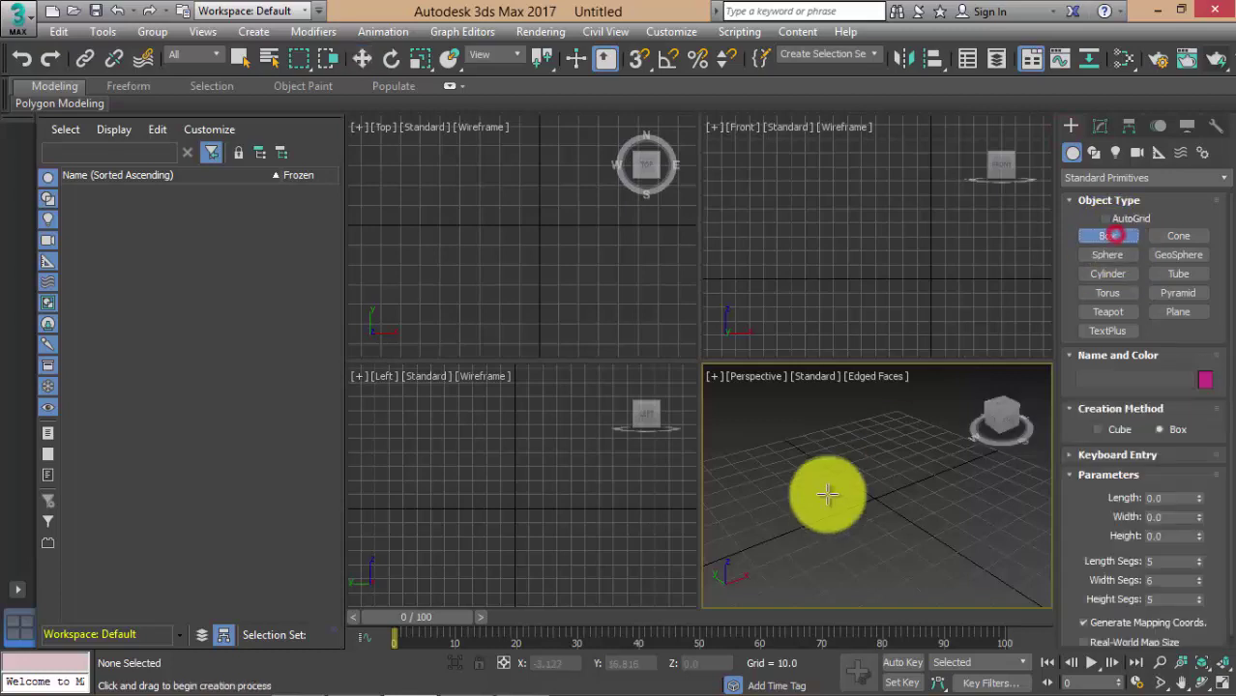
# Draw a flat segmented box, Box001, and convert it to an Editable Poly.
pyautogui.moveTo(769, 503); pyautogui.dragTo(999, 513)
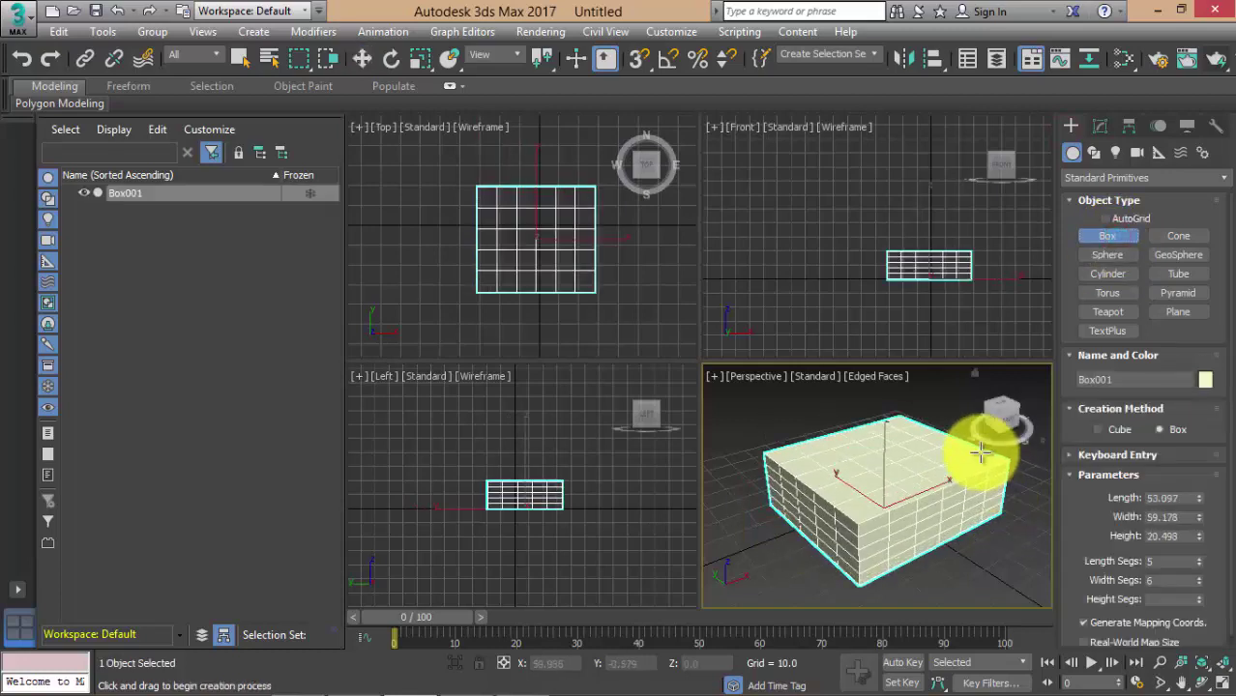
pyautogui.press('w')
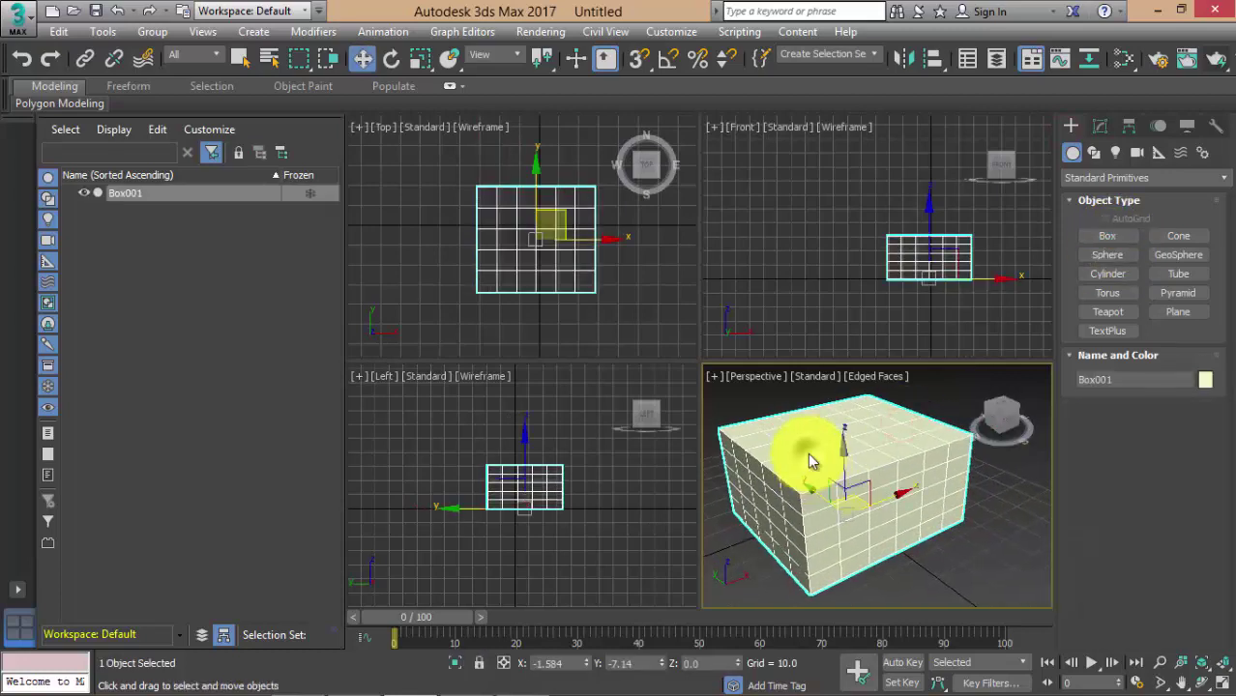
pyautogui.rightClick(812, 461)
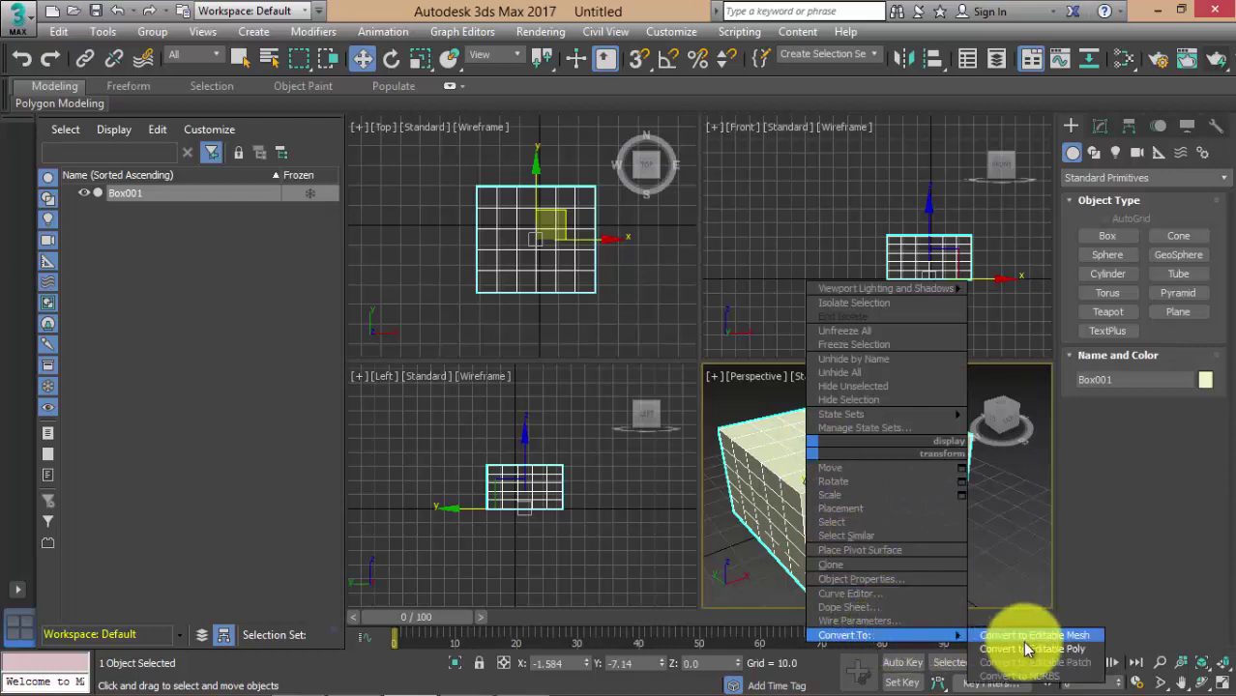
pyautogui.click(1024, 640)
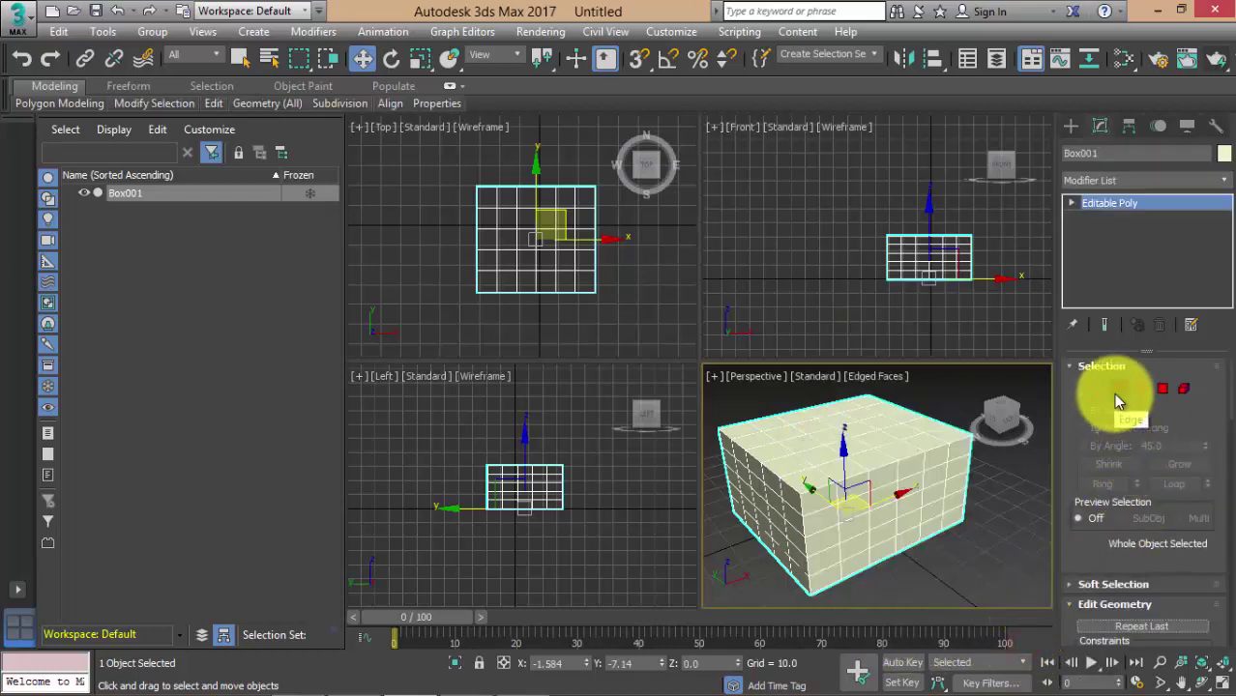
# At Edge level, use Insert Vertex to add a vertex on one of the box's top edges.
pyautogui.click(1117, 400)
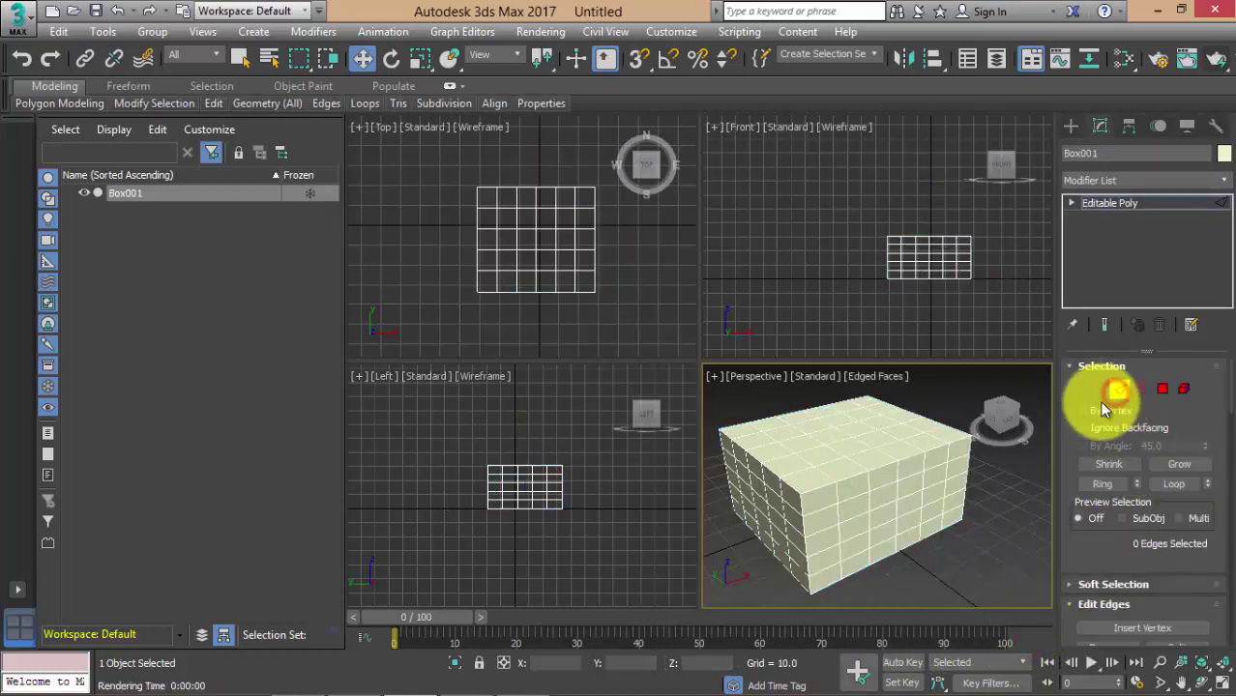
pyautogui.moveTo(1103, 544); pyautogui.dragTo(1109, 394)
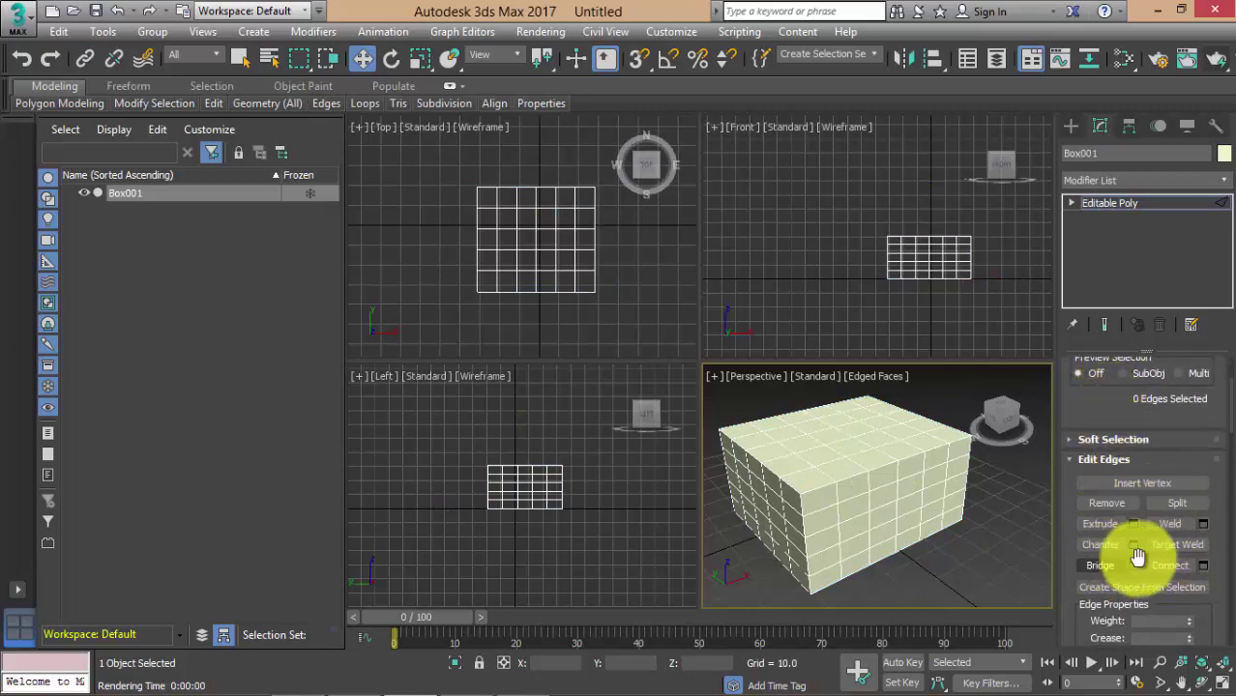
pyautogui.click(1155, 485)
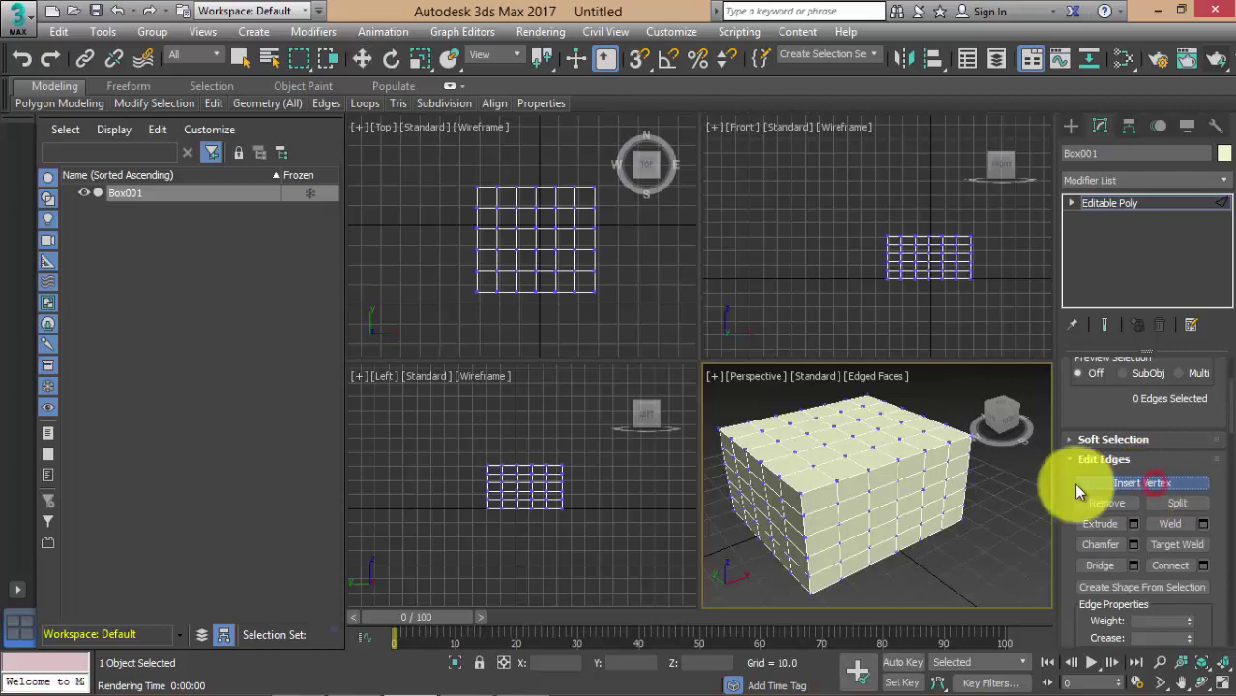
pyautogui.click(849, 480)
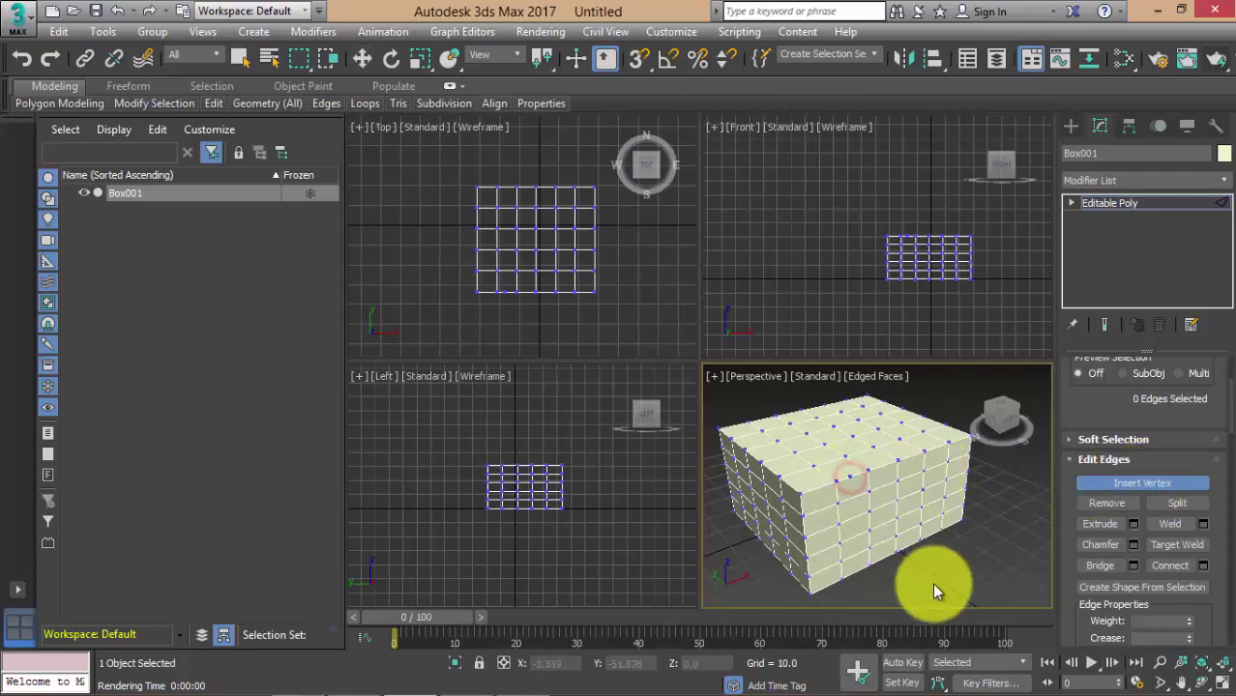
pyautogui.scroll(3, 841, 480)
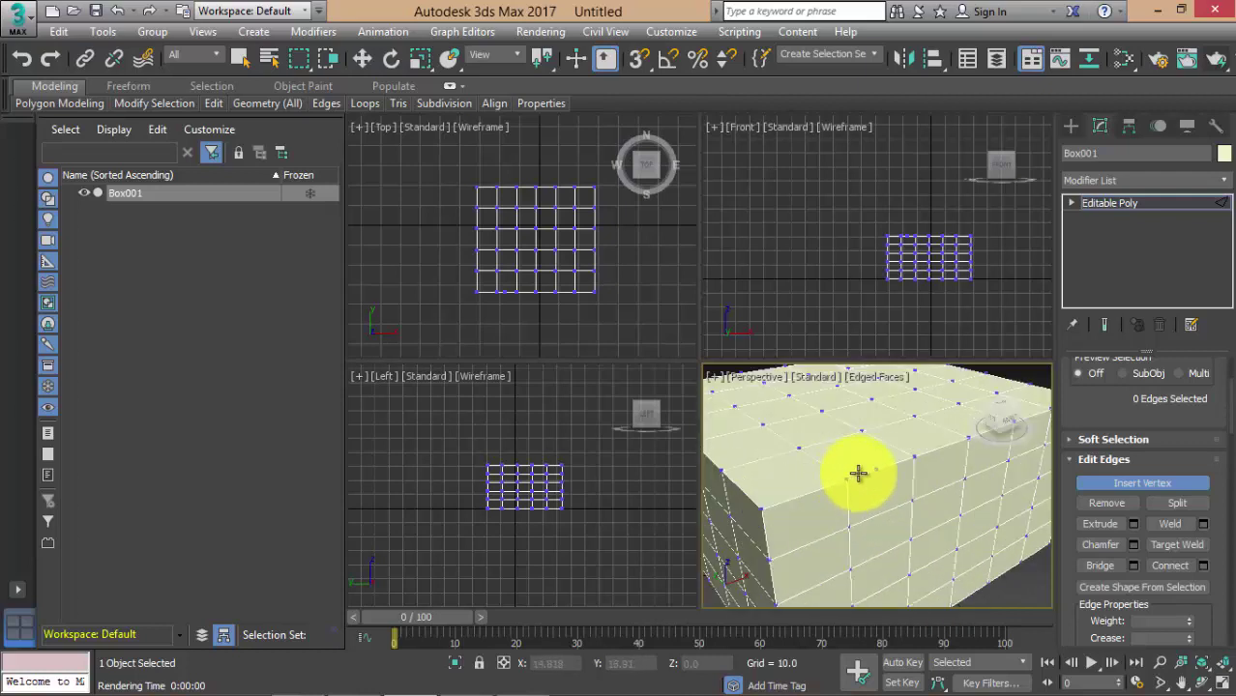
pyautogui.scroll(3, 865, 472)
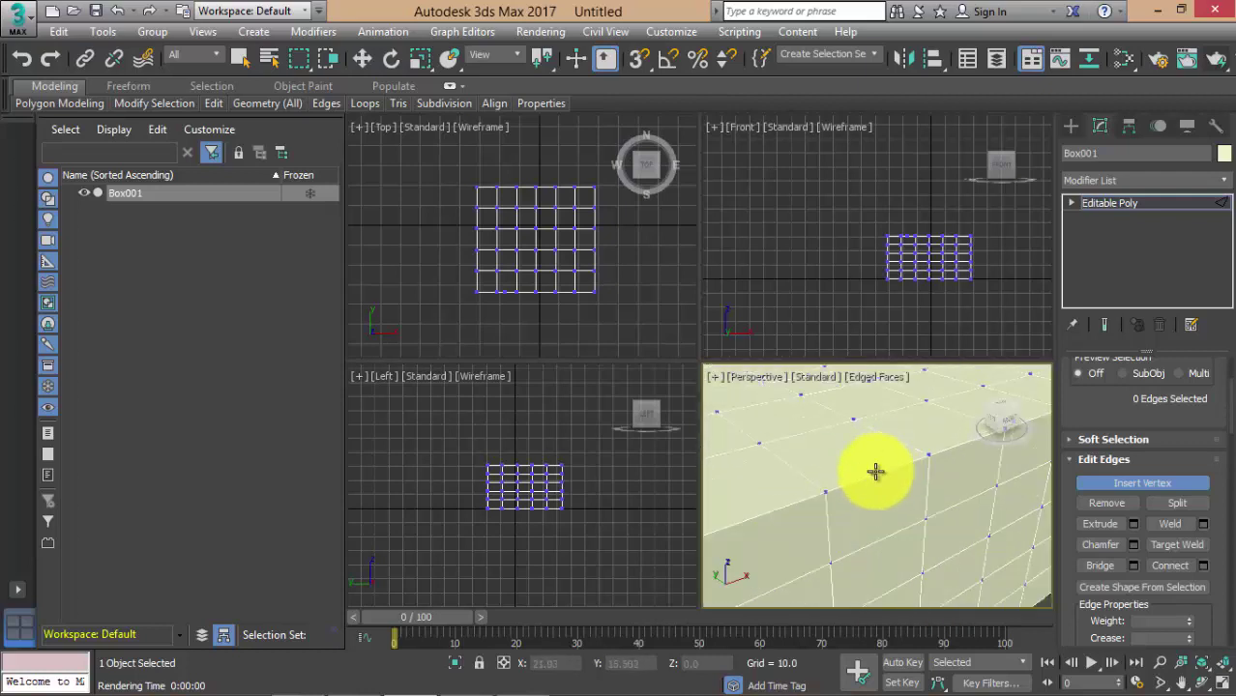
pyautogui.moveTo(875, 474); pyautogui.dragTo(869, 480, button='middle')
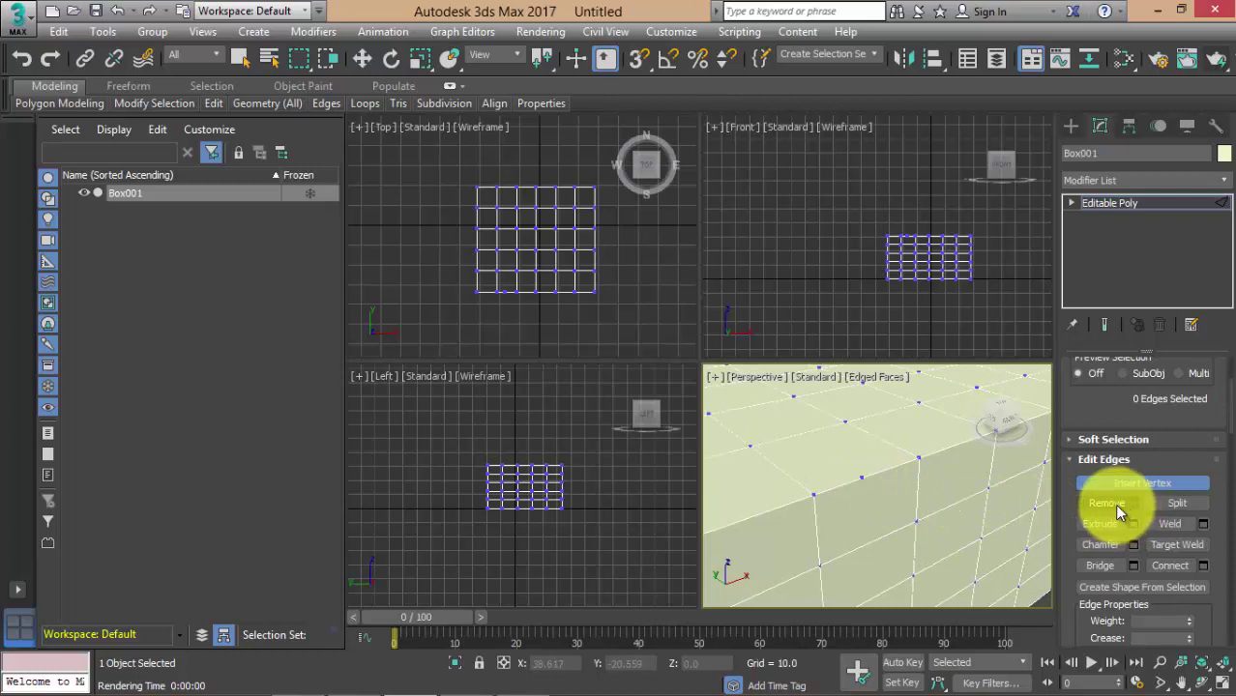
pyautogui.press('w')
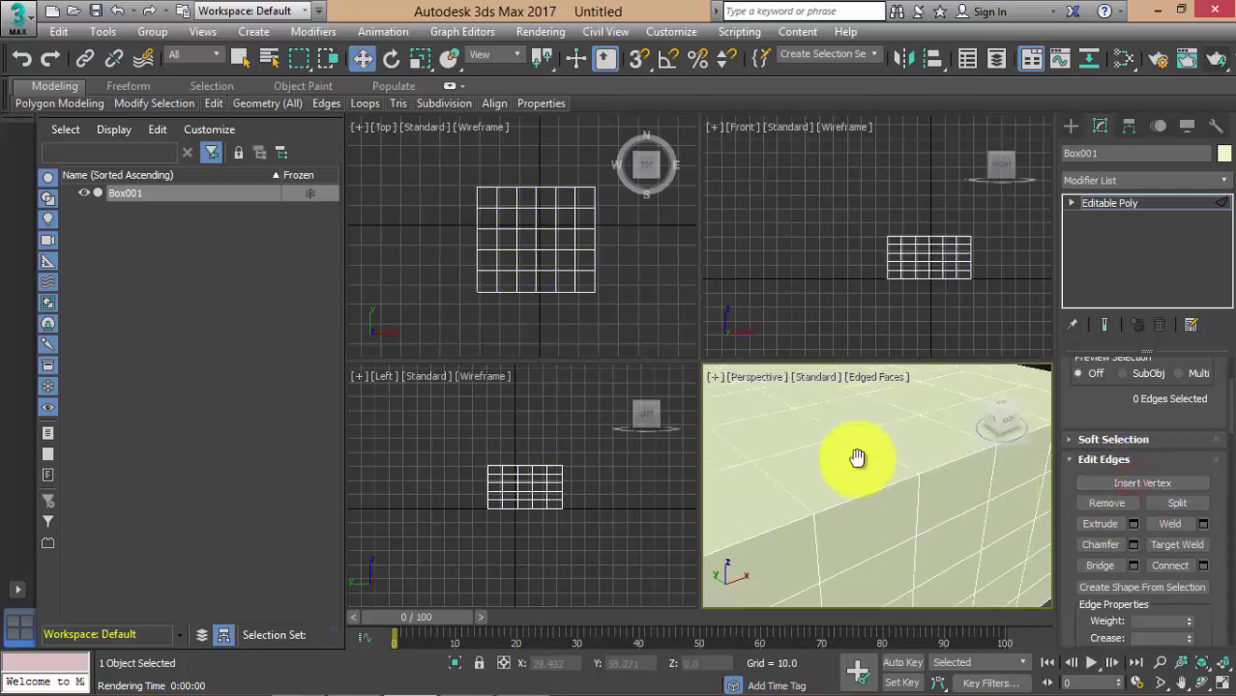
pyautogui.moveTo(857, 458); pyautogui.dragTo(869, 487, button='middle')
# Remove one top edge of the box, undoing an accidental Delete first.
pyautogui.moveTo(1075, 452); pyautogui.dragTo(1094, 585)
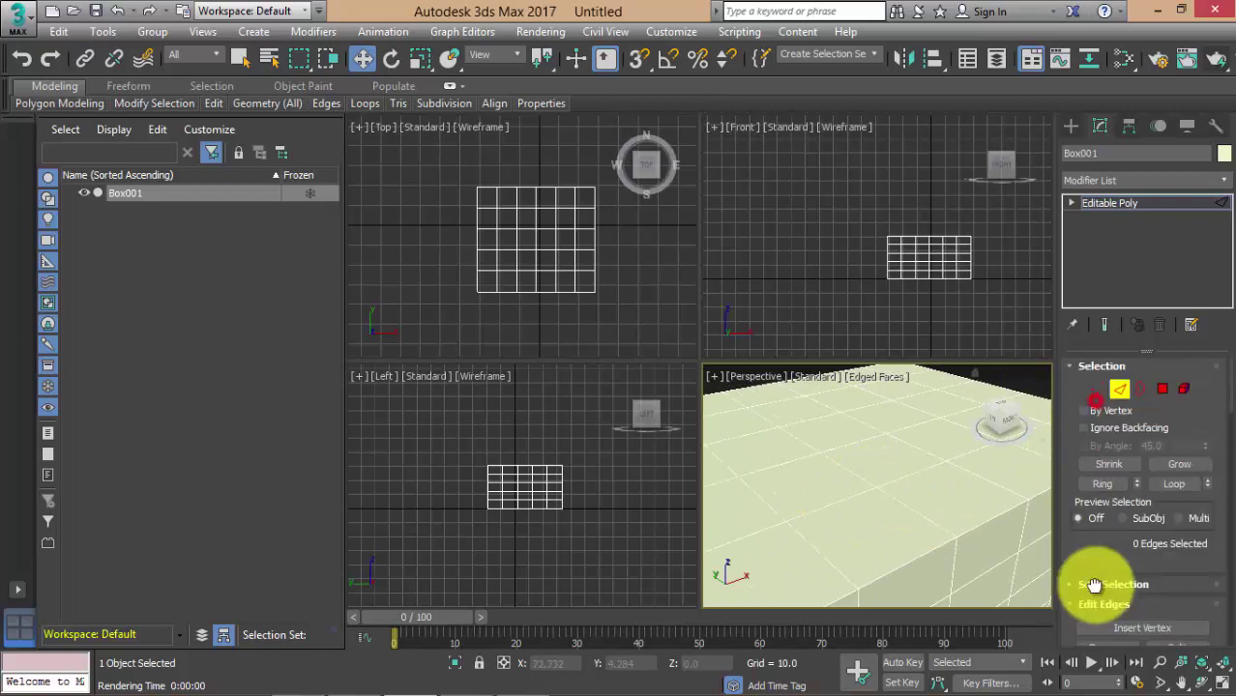
pyautogui.click(830, 508)
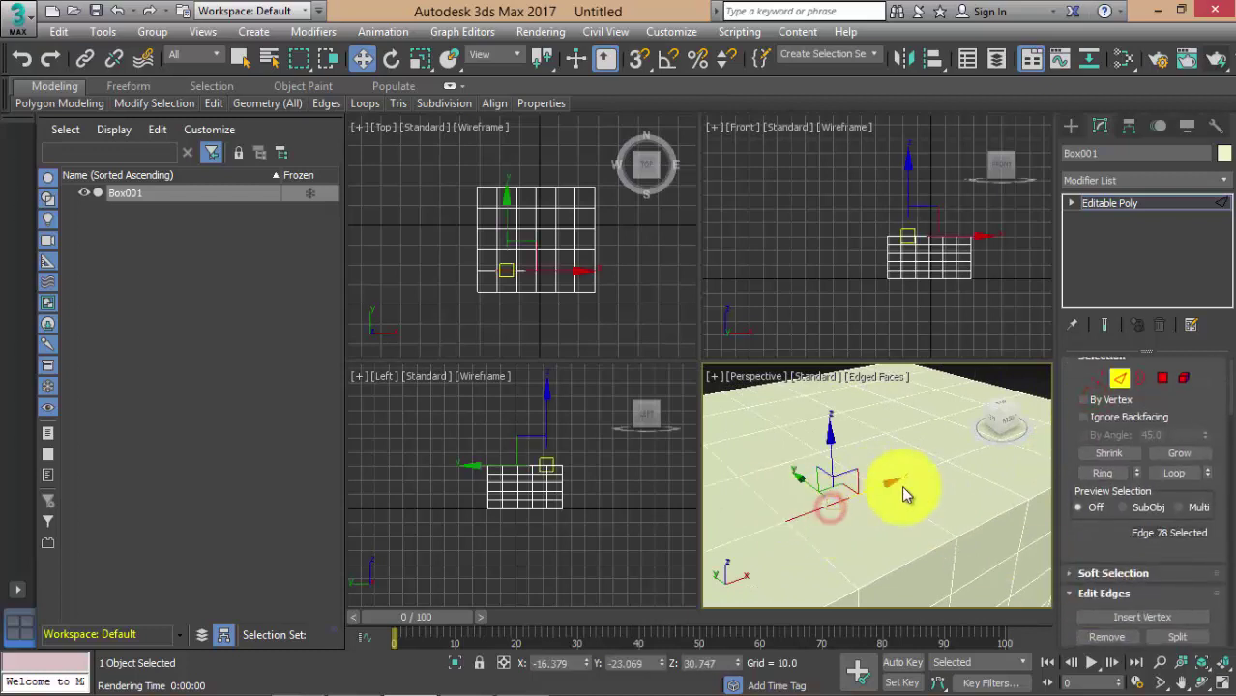
pyautogui.moveTo(885, 503); pyautogui.dragTo(935, 509, button='middle')
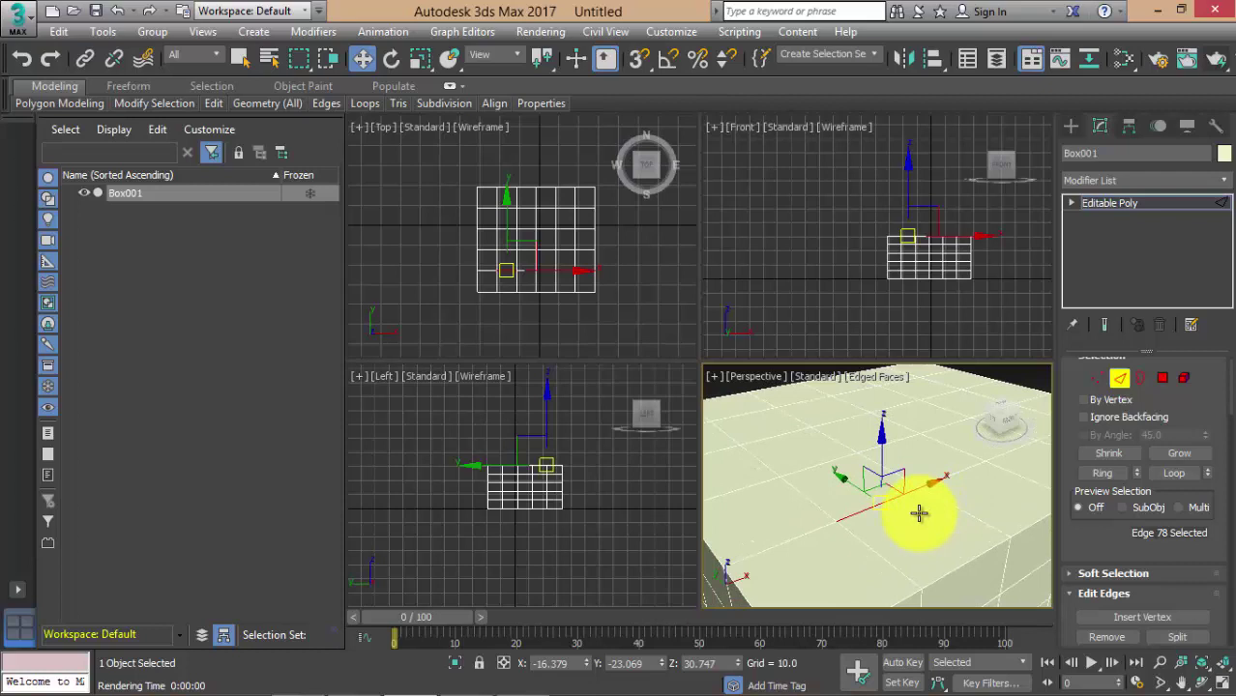
pyautogui.press('Delete')
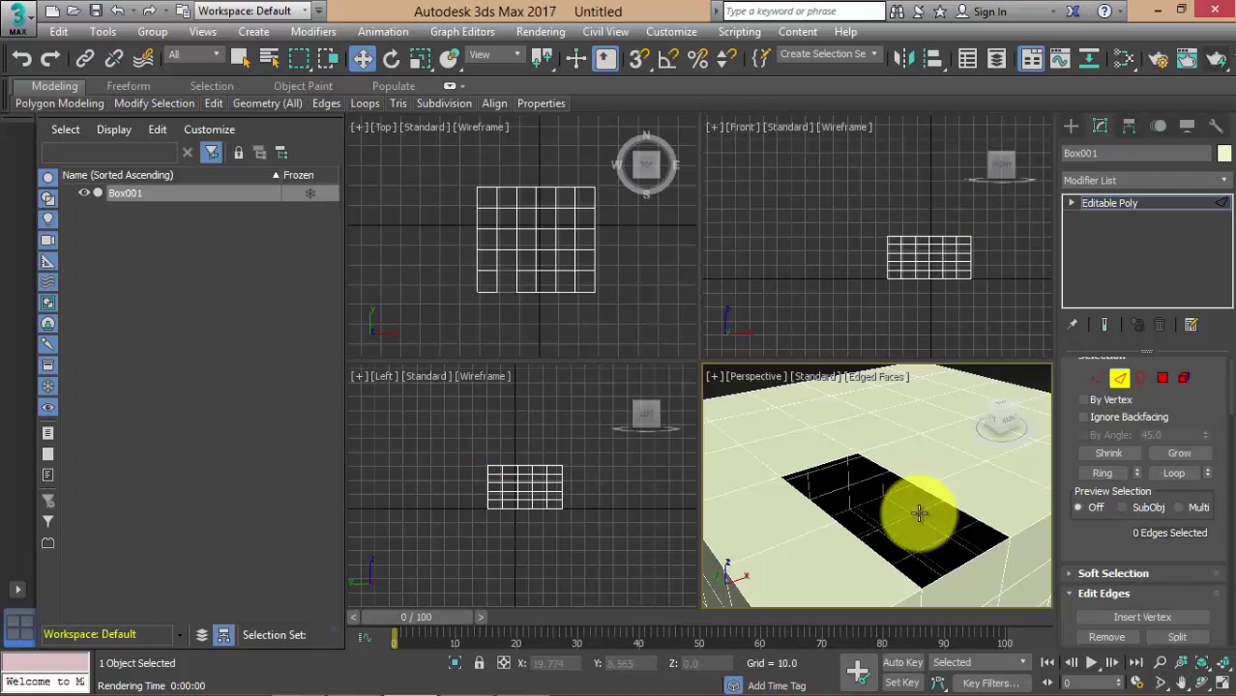
pyautogui.hotkey('ctrl', 'z')
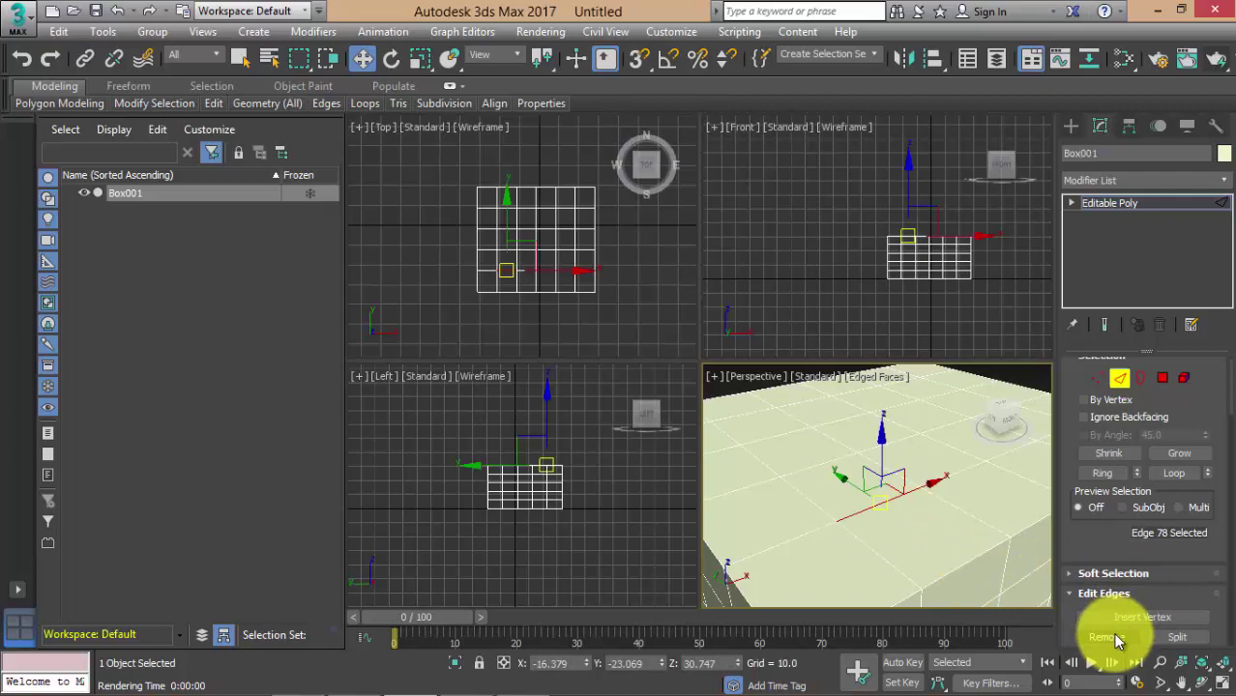
pyautogui.click(1112, 637)
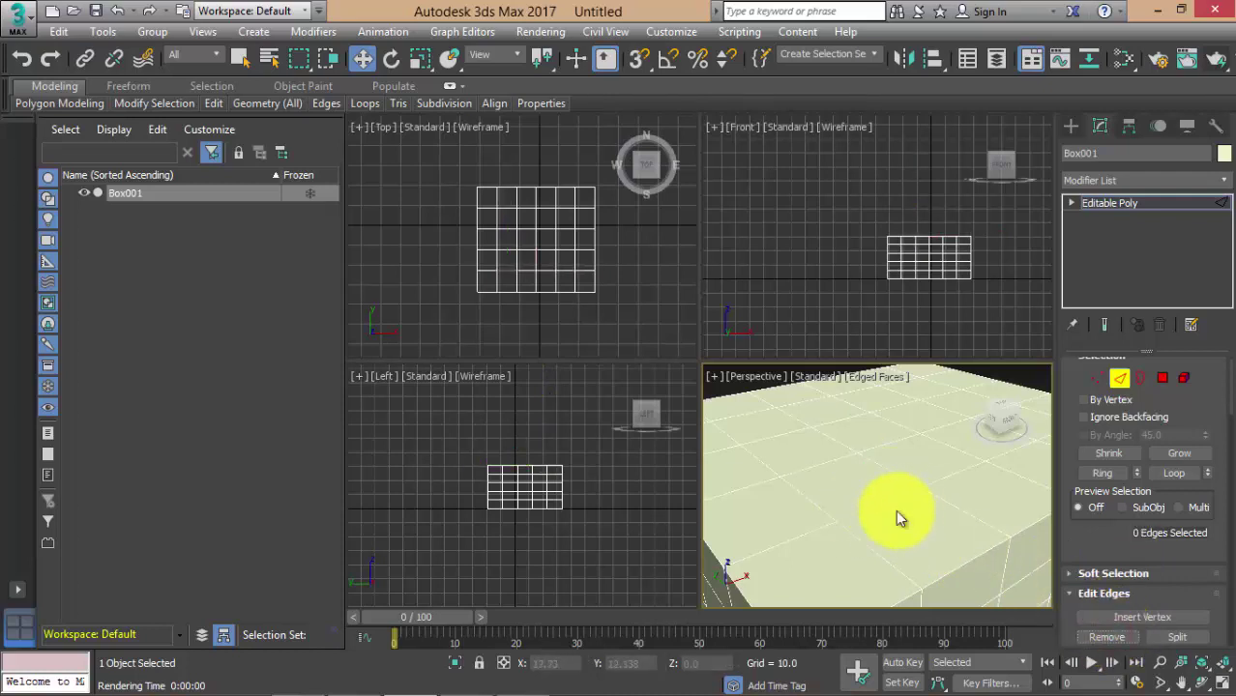
# Remove two more top edges so neighbouring top faces merge into larger polygons.
pyautogui.moveTo(889, 511)
pyautogui.keyDown('alt'); pyautogui.mouseDown(button='middle')
pyautogui.moveTo(860, 582)
pyautogui.moveTo(900, 481)
pyautogui.mouseUp(button='middle'); pyautogui.keyUp('alt')
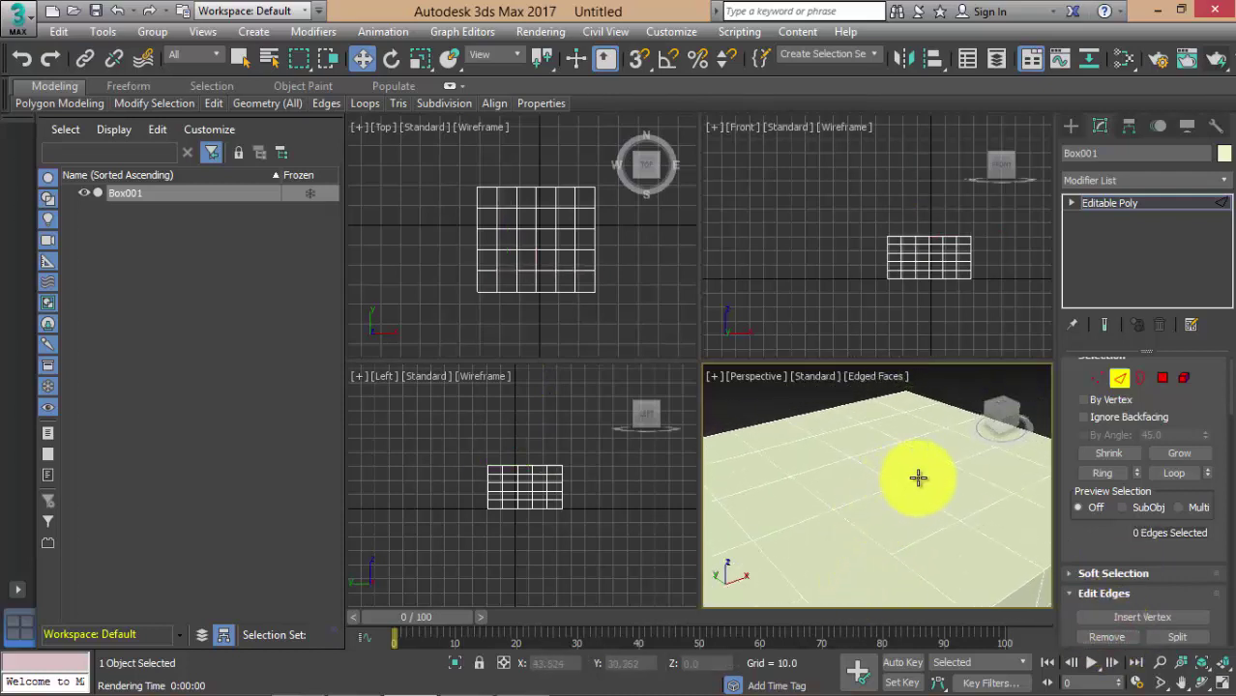
pyautogui.click(1097, 637)
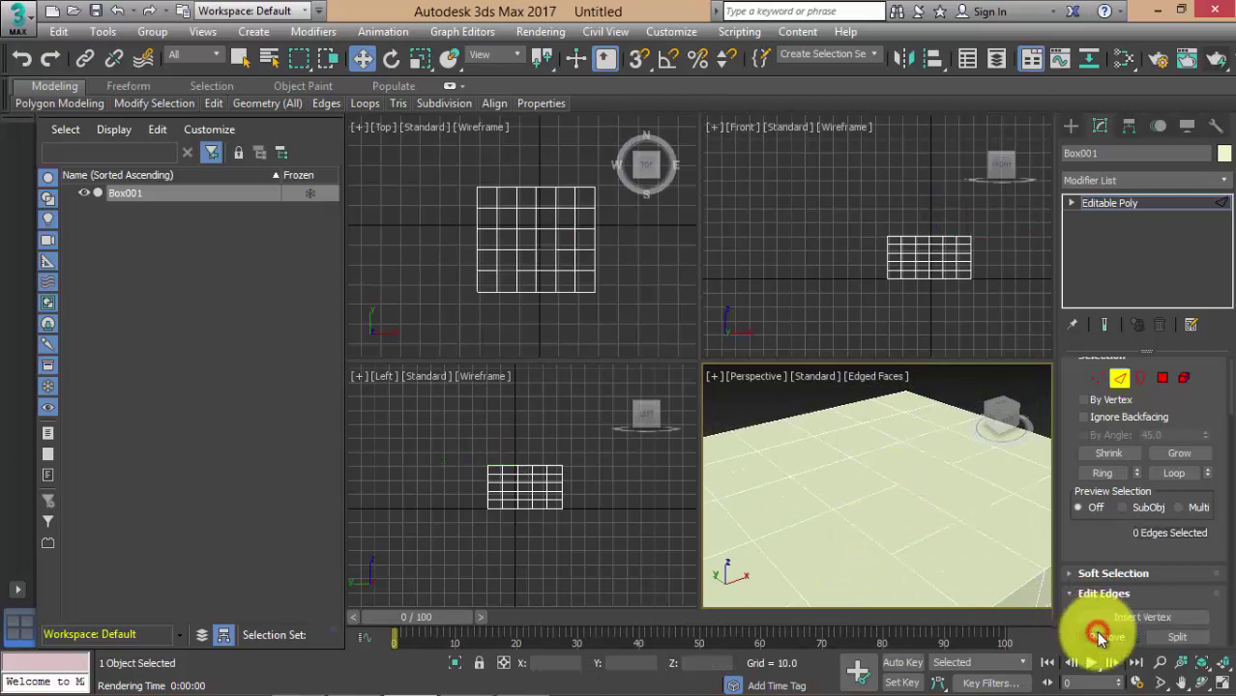
pyautogui.moveTo(943, 574)
pyautogui.keyDown('alt'); pyautogui.mouseDown(button='middle')
pyautogui.moveTo(932, 593)
pyautogui.moveTo(820, 548)
pyautogui.mouseUp(button='middle'); pyautogui.keyUp('alt')
pyautogui.click(817, 544)
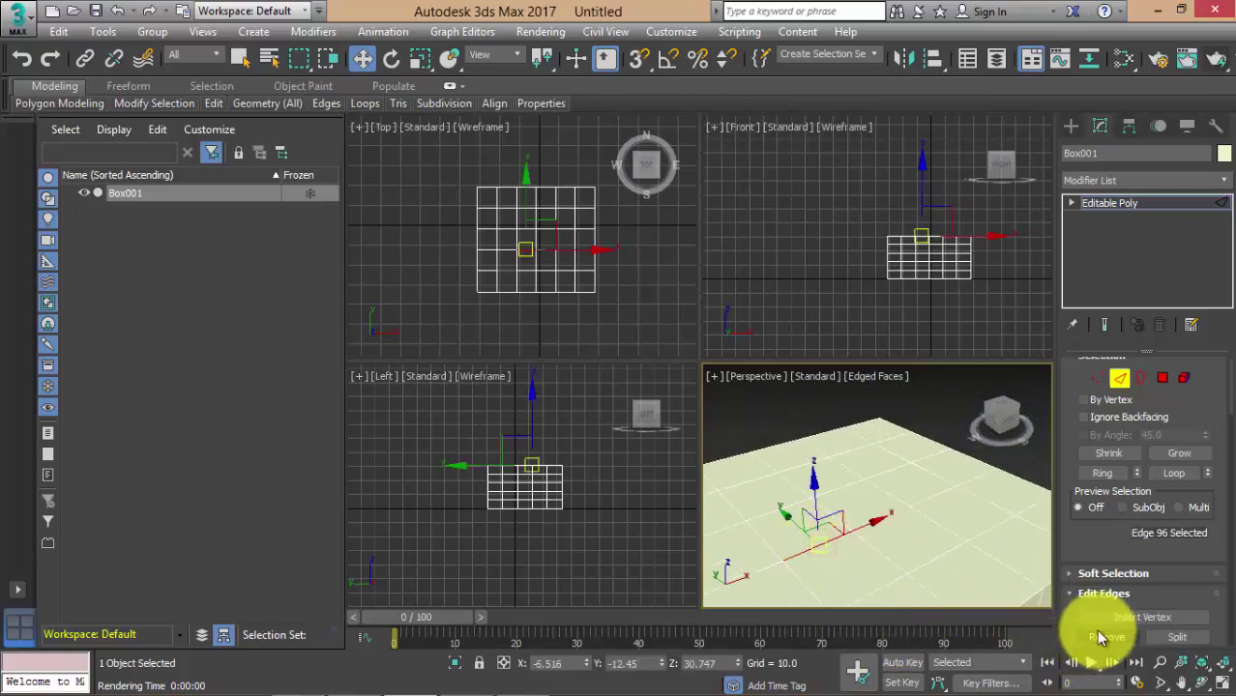
pyautogui.click(1106, 638)
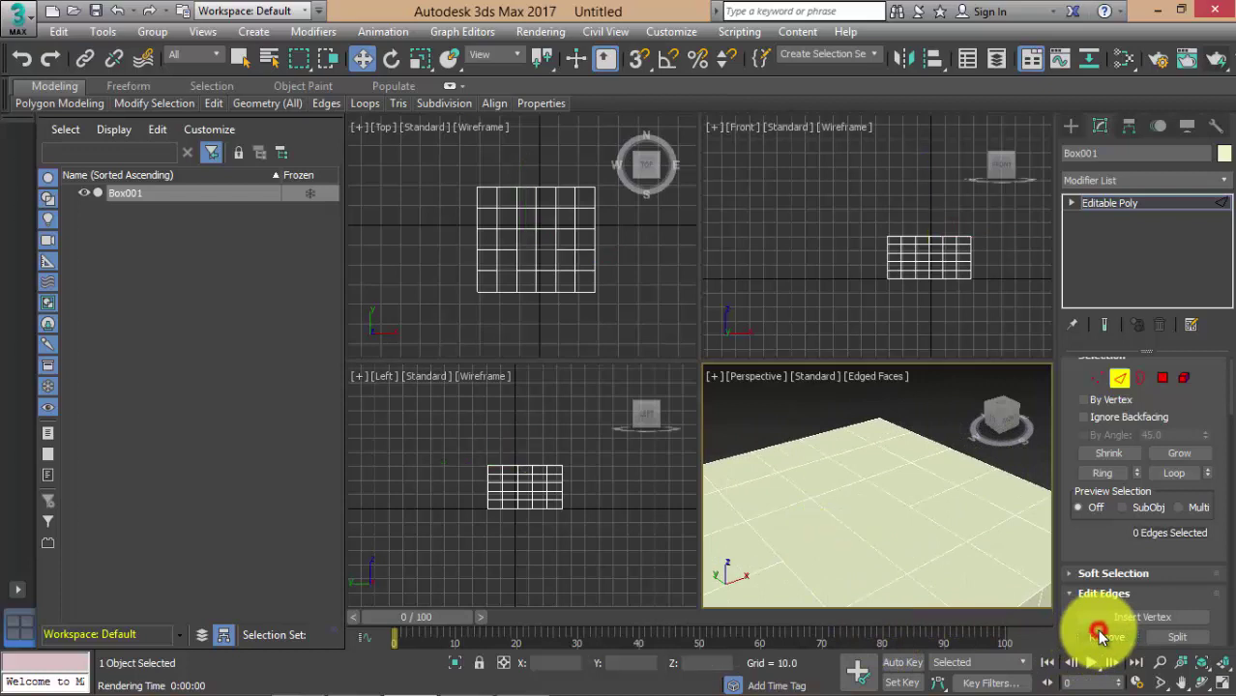
pyautogui.click(873, 541)
pyautogui.click(885, 564)
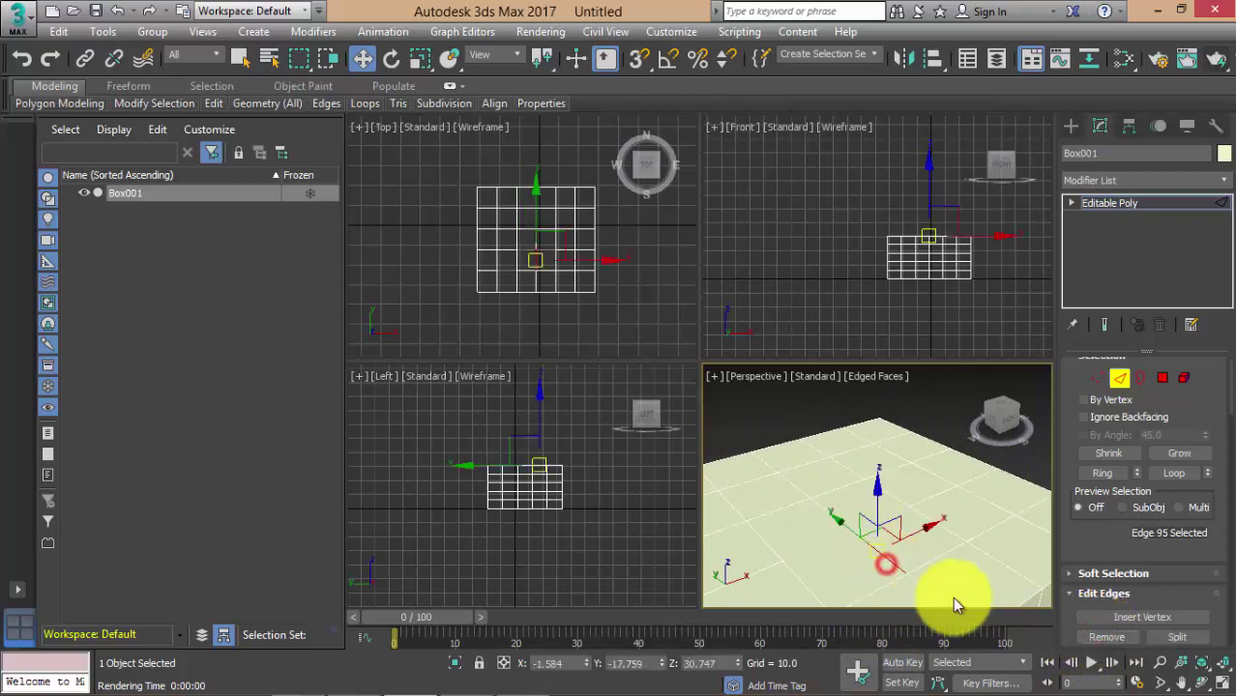
pyautogui.click(1107, 637)
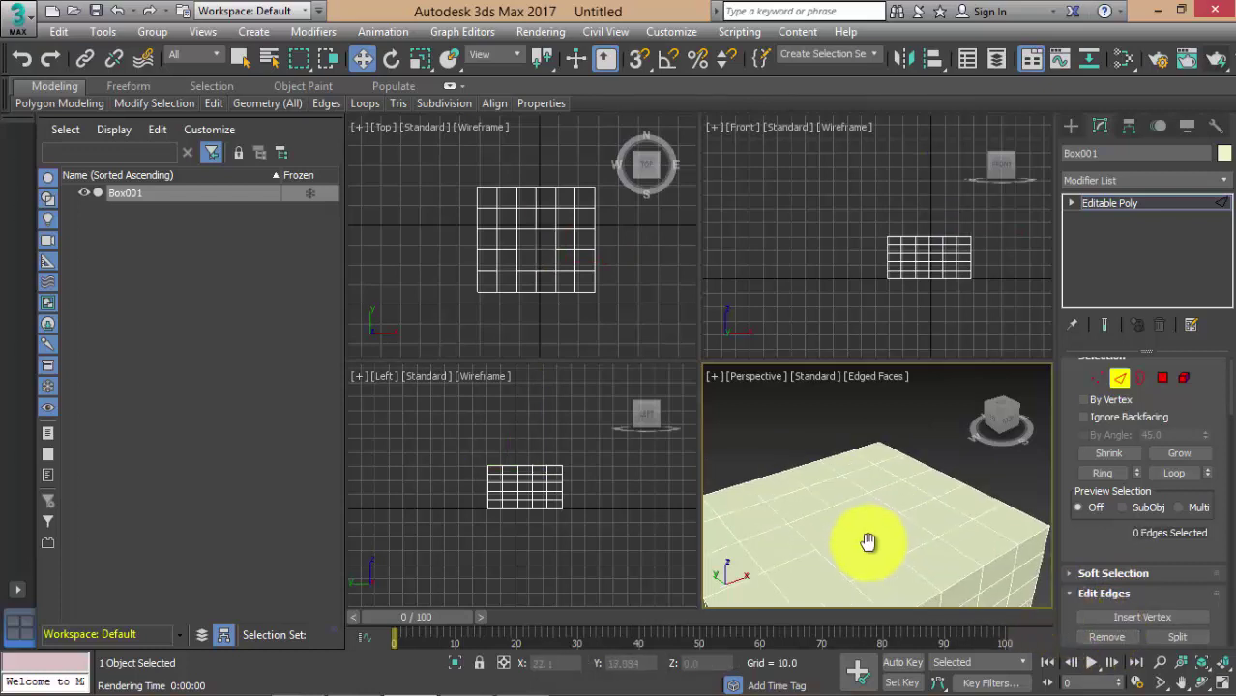
pyautogui.scroll(-3, 863, 464)
pyautogui.moveTo(1126, 539); pyautogui.dragTo(1143, 420)
pyautogui.scroll(-2, 1156, 455)
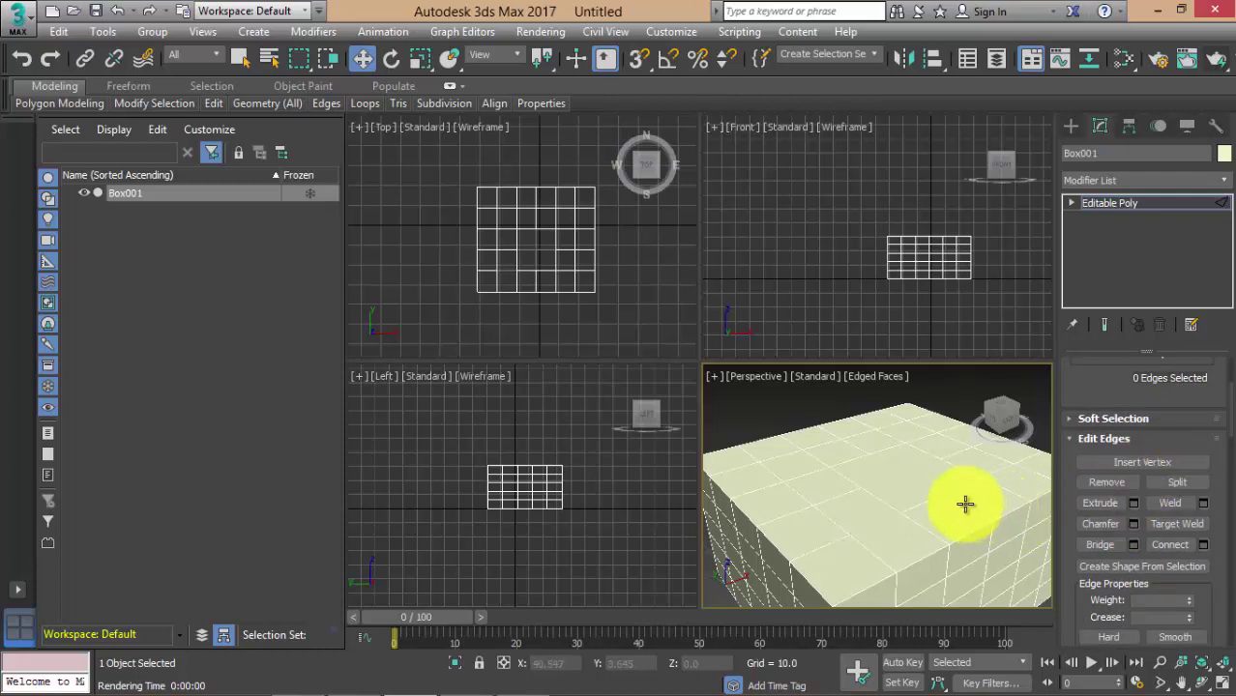
# Select a side edge and try a Ring selection, then clear it.
pyautogui.moveTo(957, 502)
pyautogui.keyDown('alt'); pyautogui.mouseDown(button='middle')
pyautogui.moveTo(883, 458)
pyautogui.moveTo(872, 490)
pyautogui.moveTo(909, 468)
pyautogui.mouseUp(button='middle'); pyautogui.keyUp('alt')
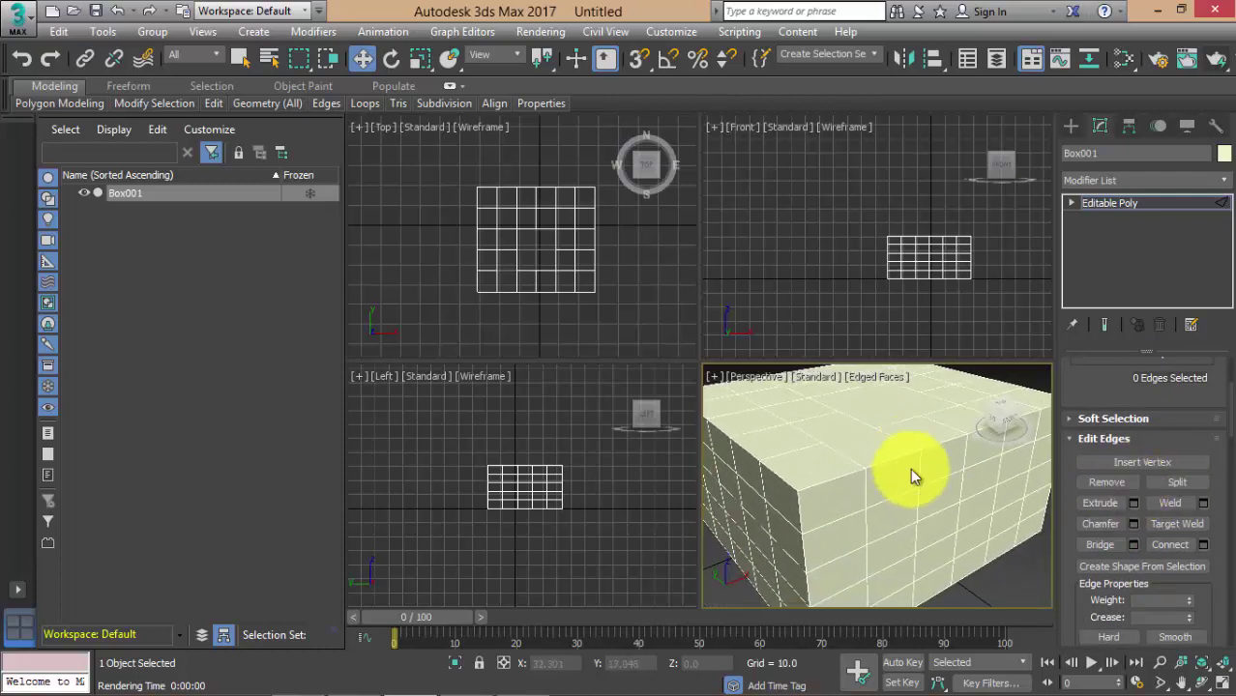
pyautogui.click(890, 535)
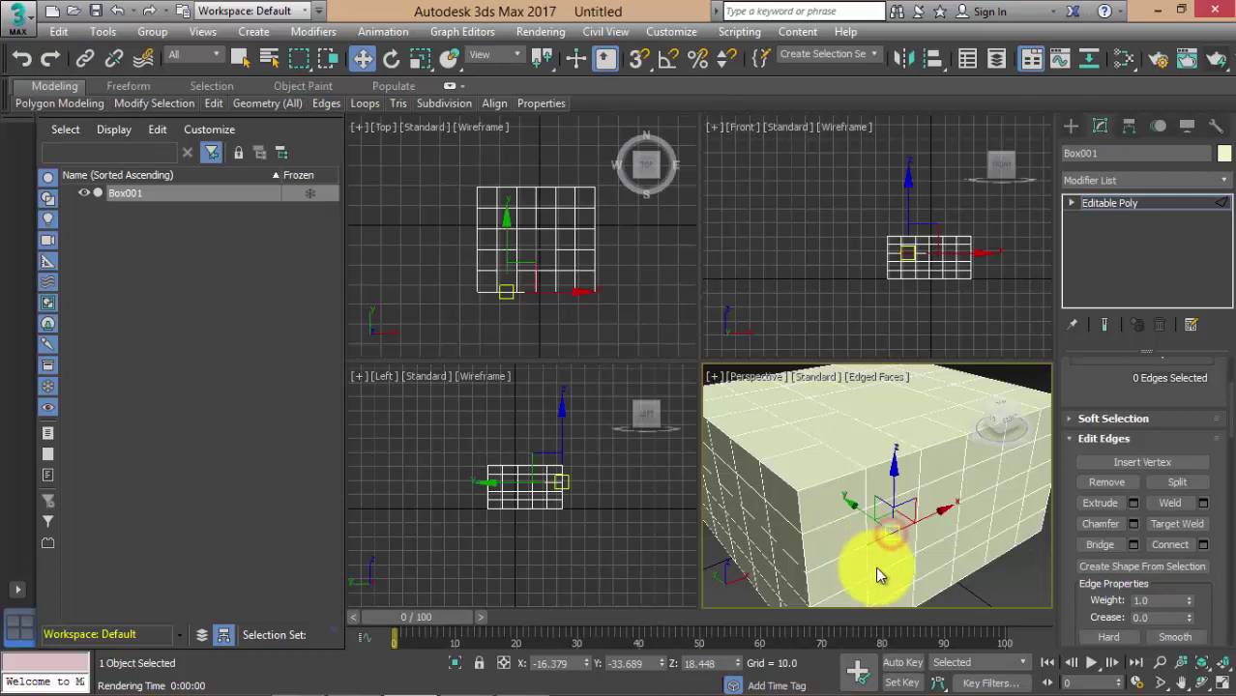
pyautogui.scroll(2, 1116, 426)
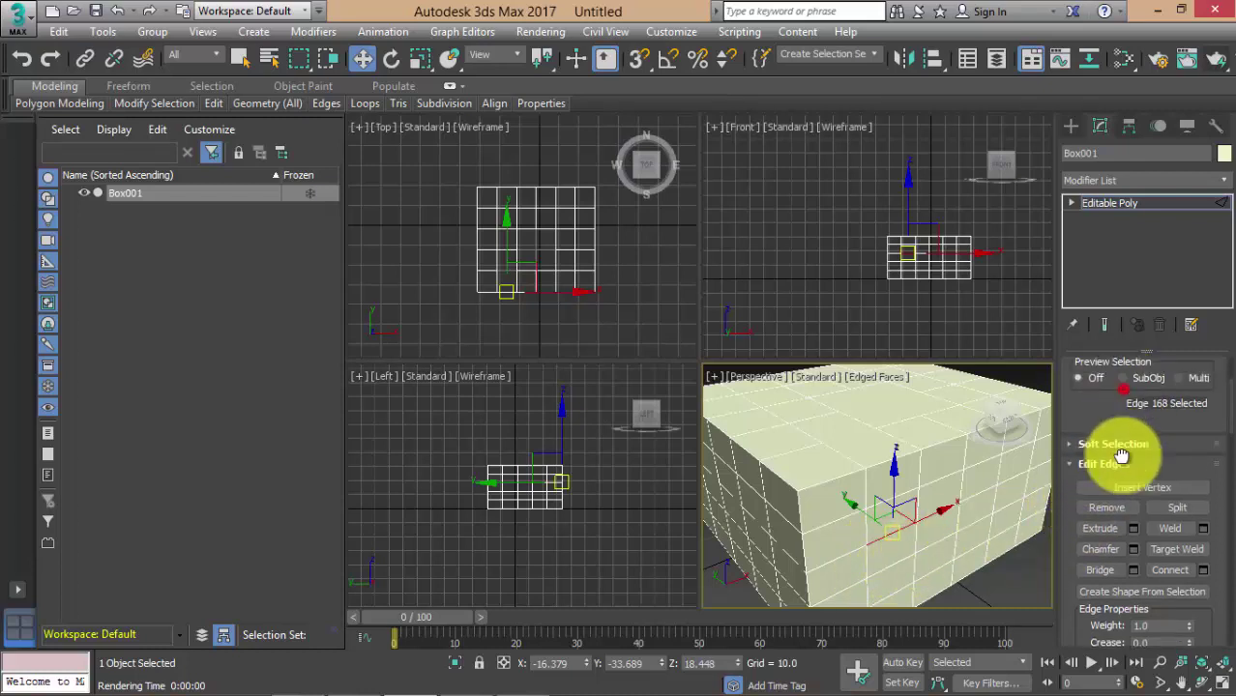
pyautogui.scroll(2, 1119, 464)
pyautogui.scroll(2, 1126, 483)
pyautogui.click(1112, 481)
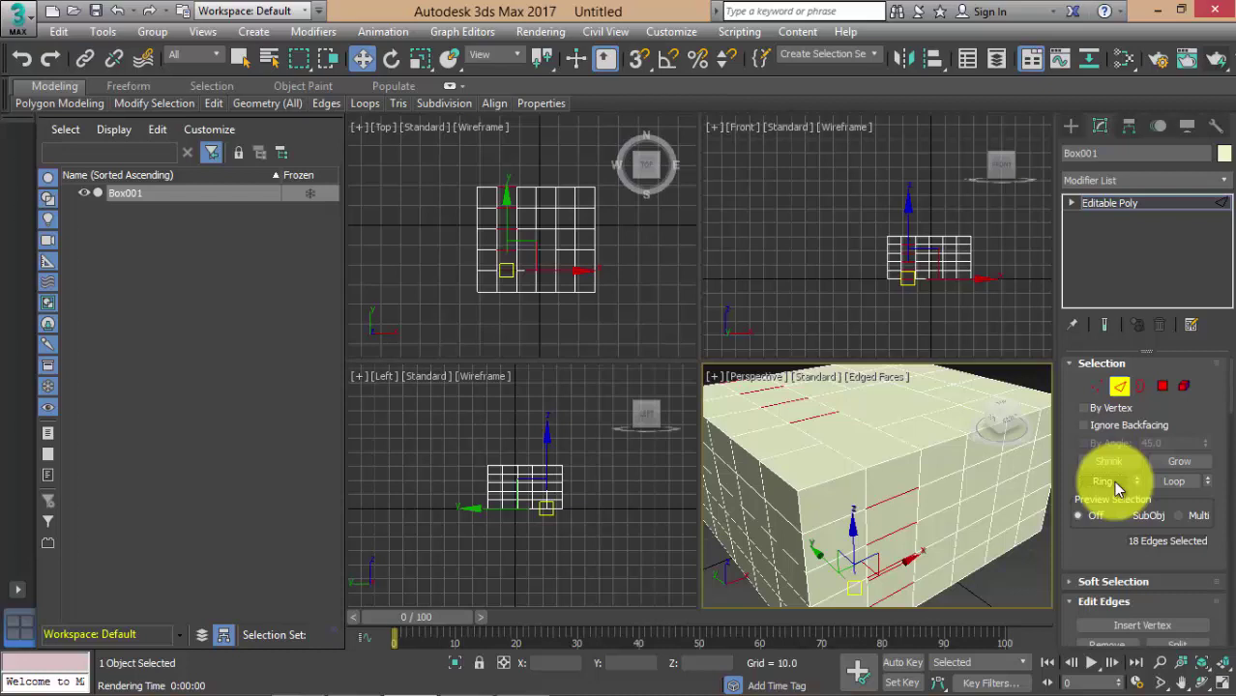
pyautogui.click(967, 541)
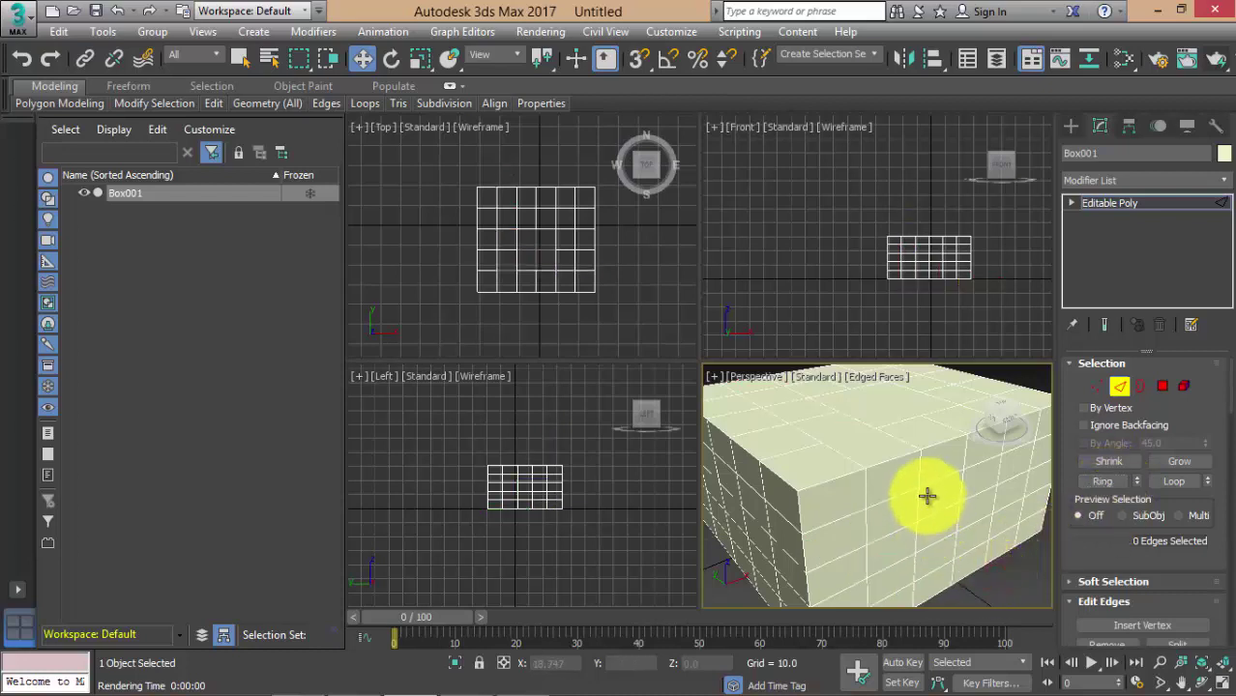
# Loop-select the 22-edge wall loop near the top and Split the box along it.
pyautogui.click(928, 486)
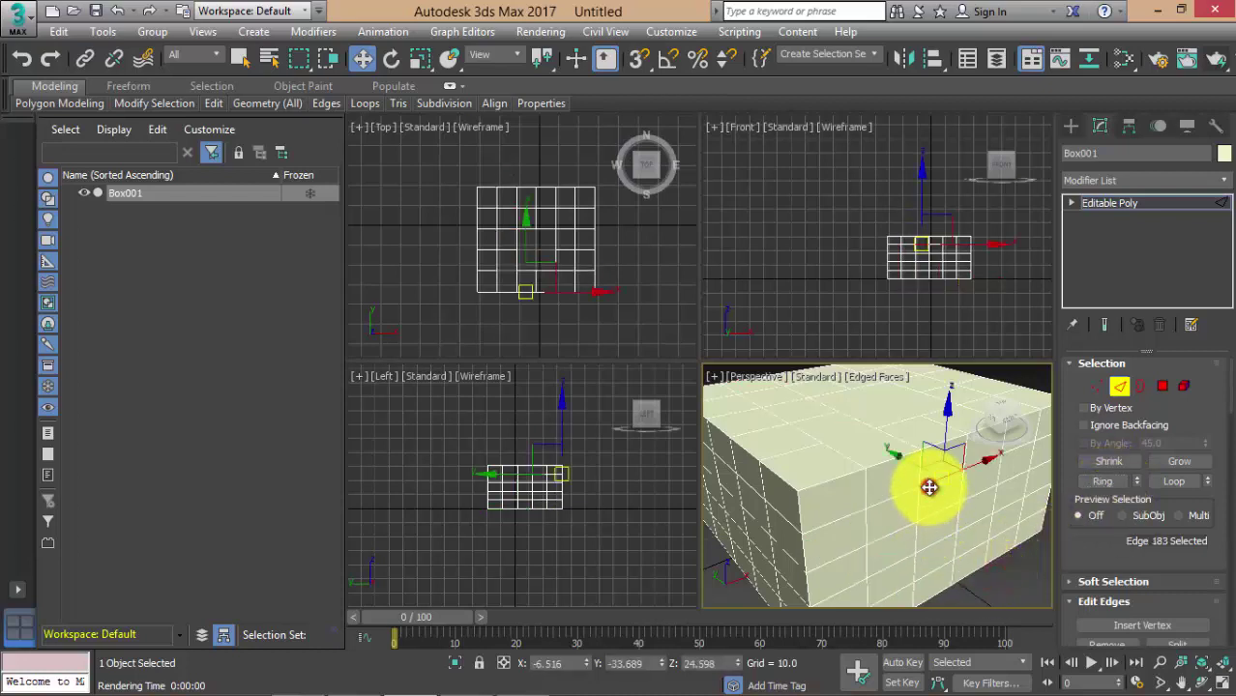
pyautogui.click(1175, 482)
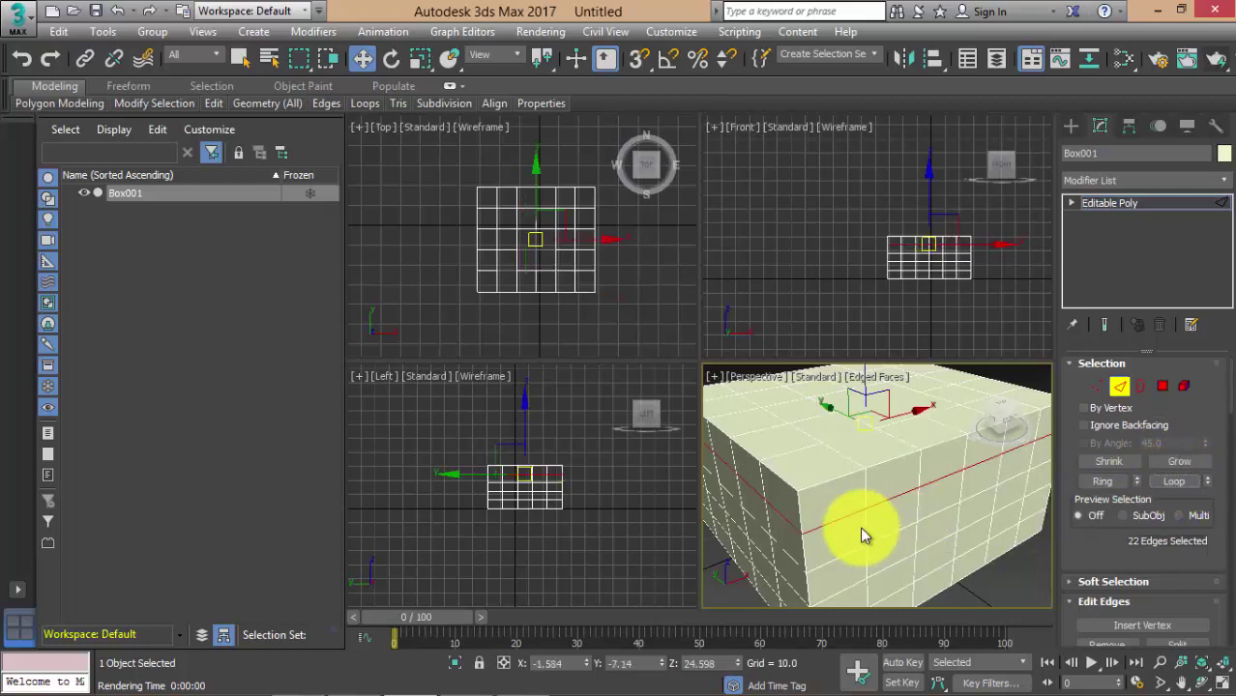
pyautogui.moveTo(863, 533)
pyautogui.keyDown('alt'); pyautogui.mouseDown(button='middle')
pyautogui.moveTo(1004, 516)
pyautogui.moveTo(681, 504)
pyautogui.moveTo(847, 497)
pyautogui.moveTo(695, 494)
pyautogui.moveTo(796, 496)
pyautogui.moveTo(808, 470)
pyautogui.mouseUp(button='middle'); pyautogui.keyUp('alt')
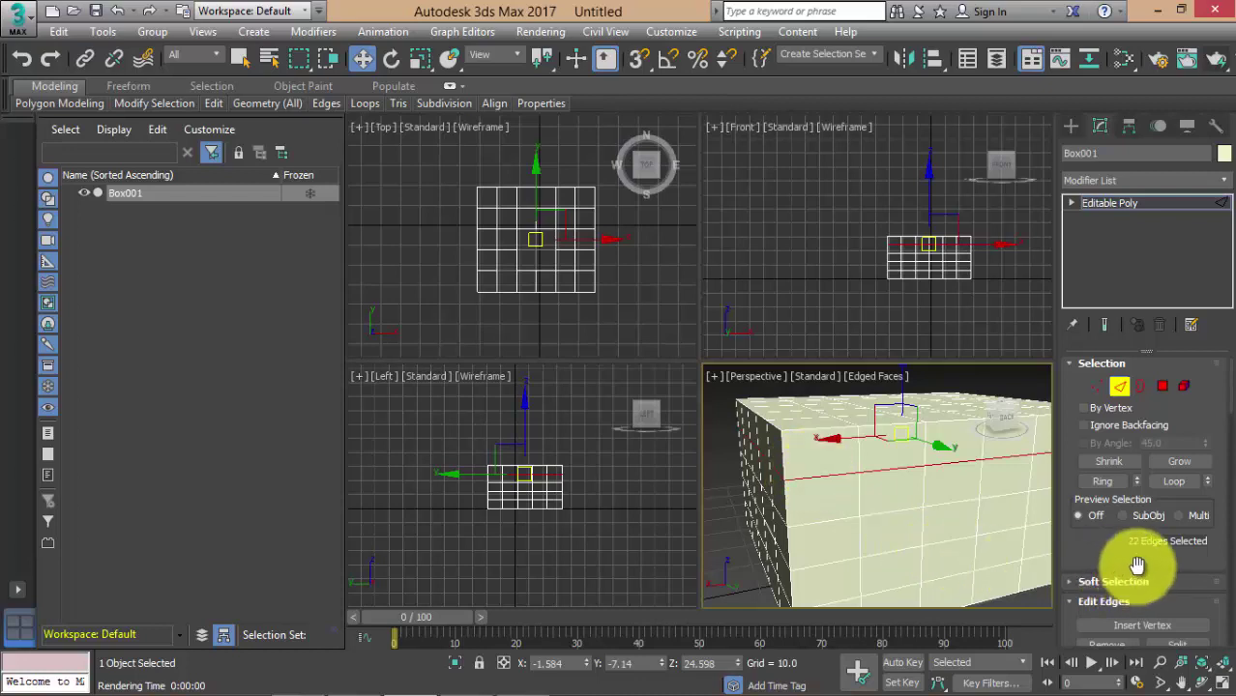
pyautogui.moveTo(1131, 559); pyautogui.dragTo(1136, 428)
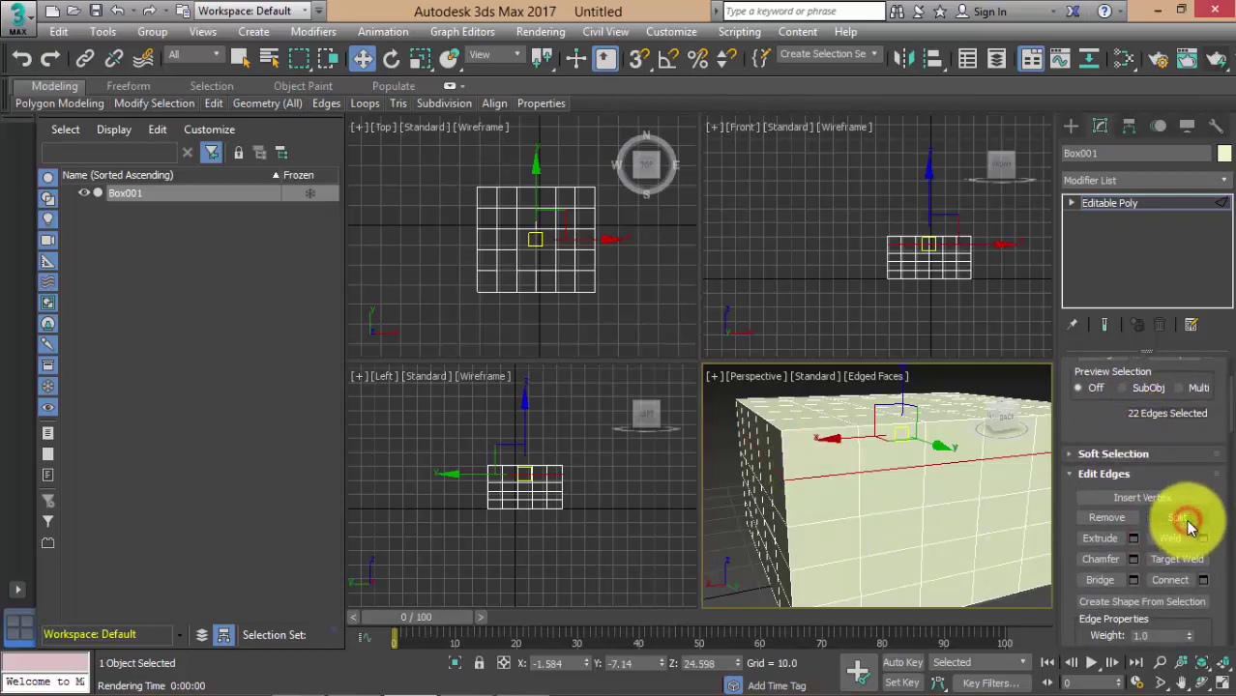
pyautogui.click(1185, 519)
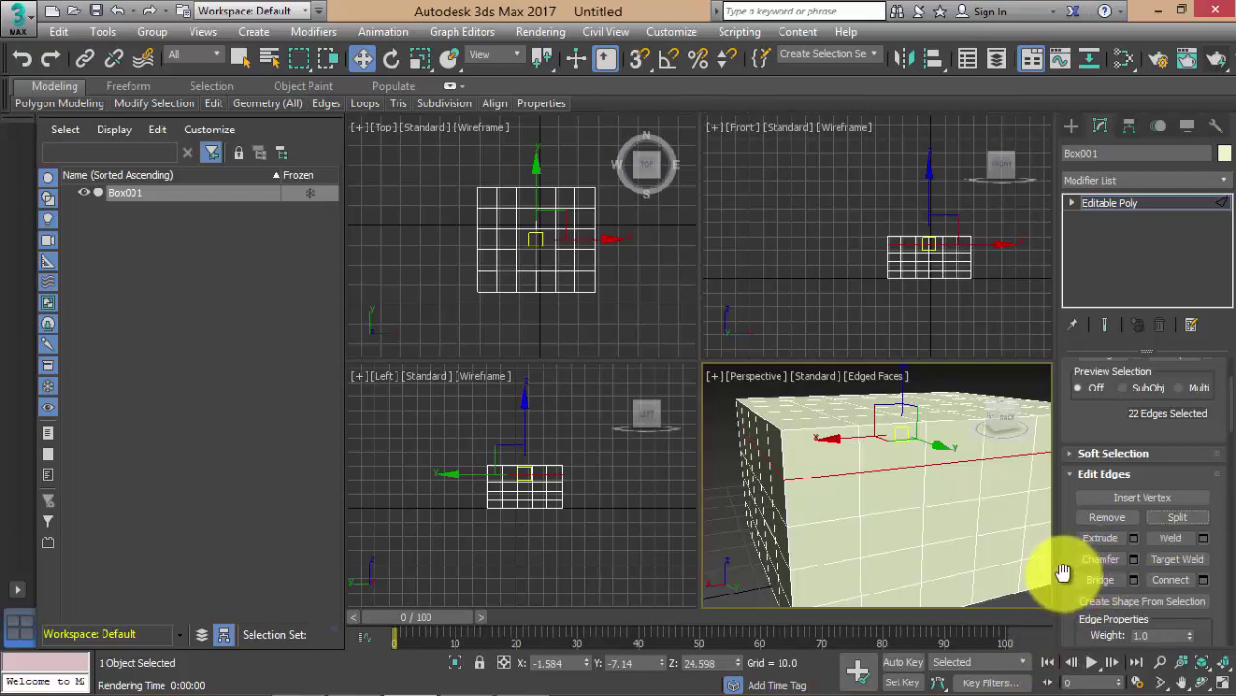
pyautogui.moveTo(1076, 409); pyautogui.dragTo(1103, 613)
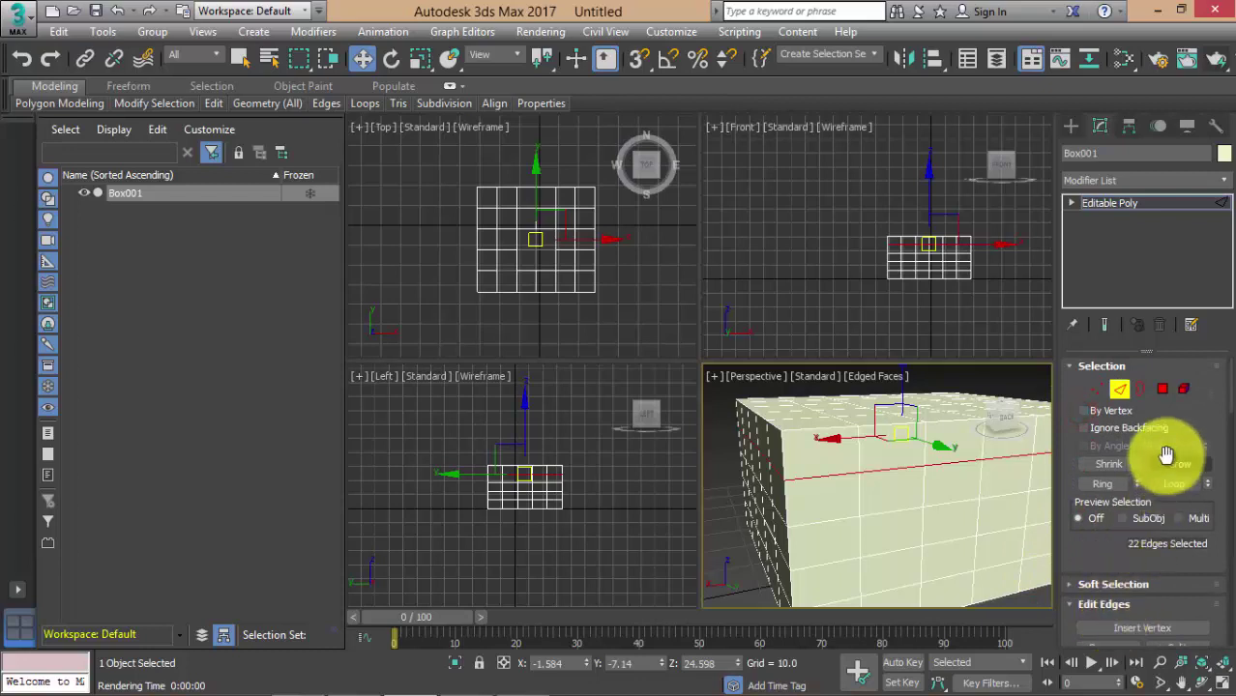
# At Element level, select the box's top piece and lift it upward along Z.
pyautogui.click(1185, 389)
pyautogui.click(897, 543)
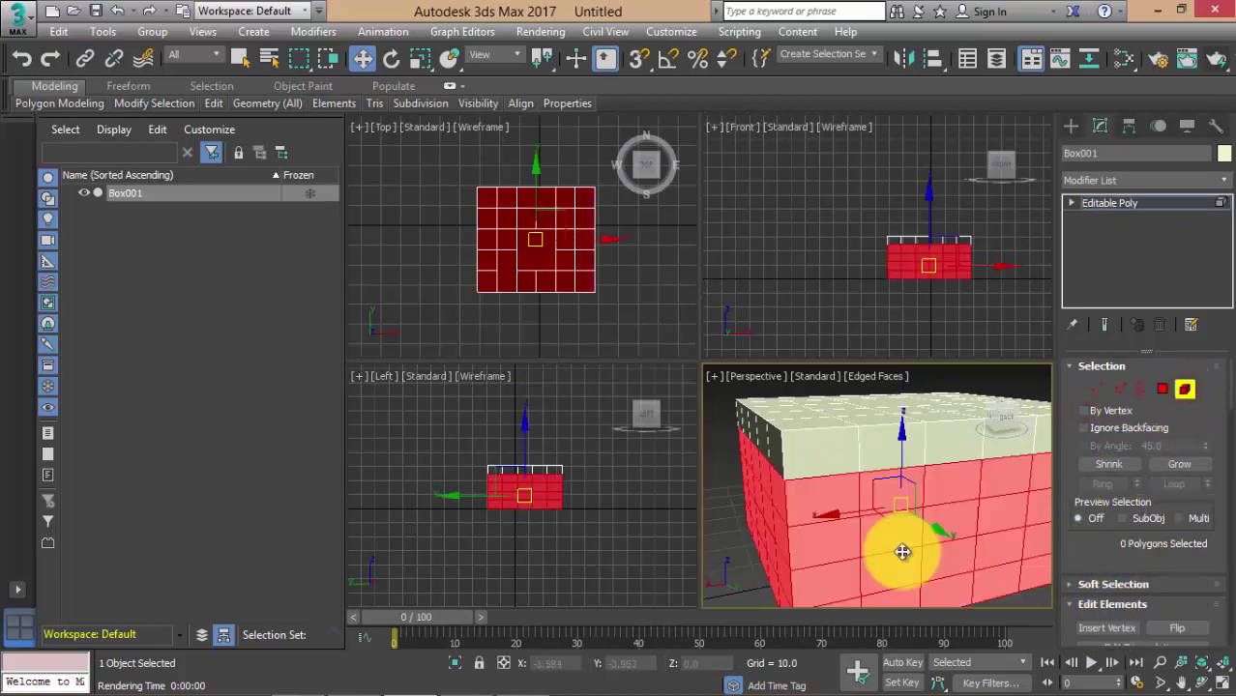
pyautogui.keyDown('alt'); pyautogui.moveTo(901, 551); pyautogui.dragTo(874, 484, button='middle'); pyautogui.keyUp('alt')
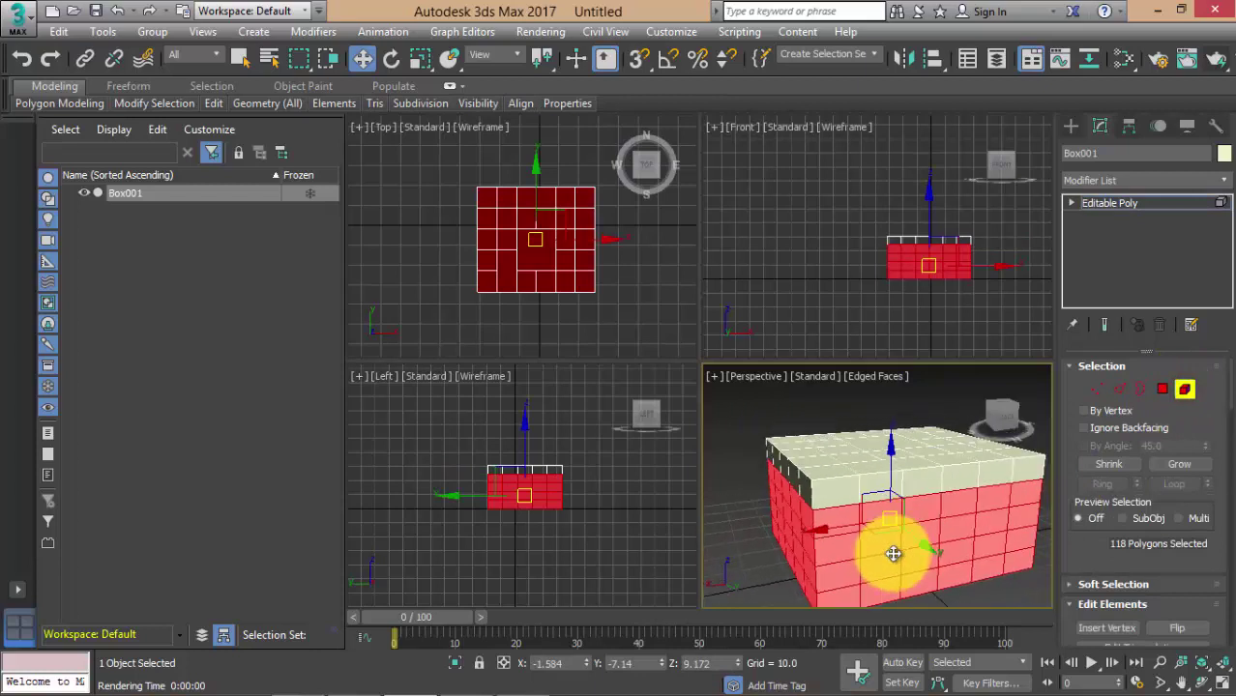
pyautogui.click(874, 484)
pyautogui.scroll(1, 890, 425)
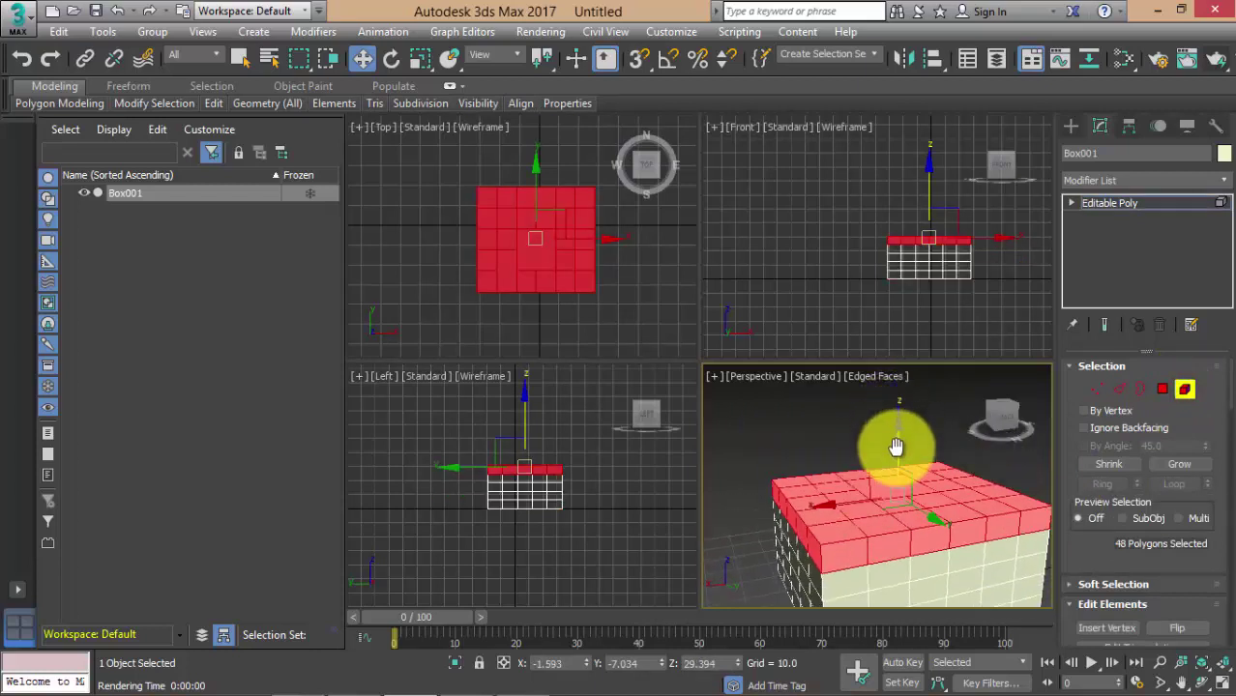
pyautogui.scroll(1, 888, 441)
pyautogui.moveTo(898, 443)
pyautogui.mouseDown()
pyautogui.moveTo(905, 383)
pyautogui.moveTo(897, 391)
pyautogui.mouseUp()
# Fine-tune the lid's height so it floats clear above the open box.
pyautogui.moveTo(871, 447); pyautogui.dragTo(857, 432, button='middle')
pyautogui.moveTo(965, 524)
pyautogui.mouseDown(button='middle')
pyautogui.moveTo(877, 491)
pyautogui.moveTo(954, 497)
pyautogui.moveTo(896, 485)
pyautogui.moveTo(883, 499)
pyautogui.mouseUp(button='middle')
pyautogui.click(971, 524)
pyautogui.click(884, 499)
pyautogui.moveTo(854, 420); pyautogui.dragTo(855, 406)
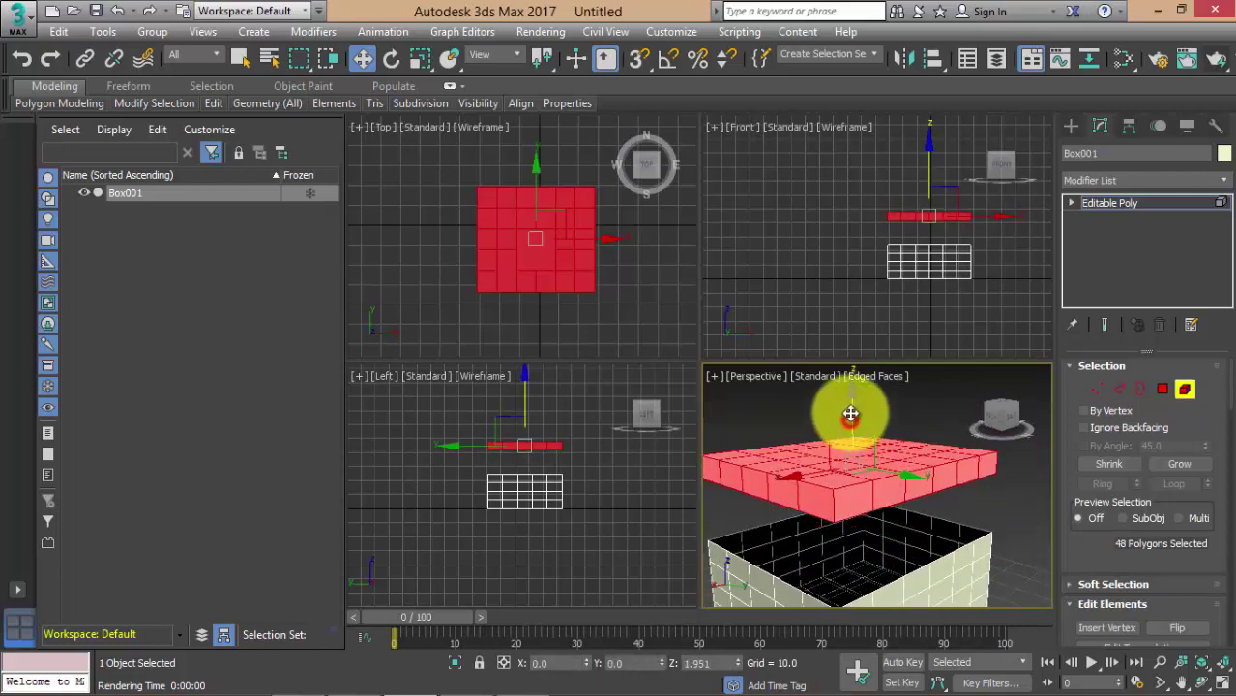
pyautogui.click(969, 522)
pyautogui.moveTo(969, 522)
pyautogui.keyDown('alt'); pyautogui.mouseDown(button='middle')
pyautogui.moveTo(997, 539)
pyautogui.moveTo(997, 508)
pyautogui.mouseUp(button='middle'); pyautogui.keyUp('alt')
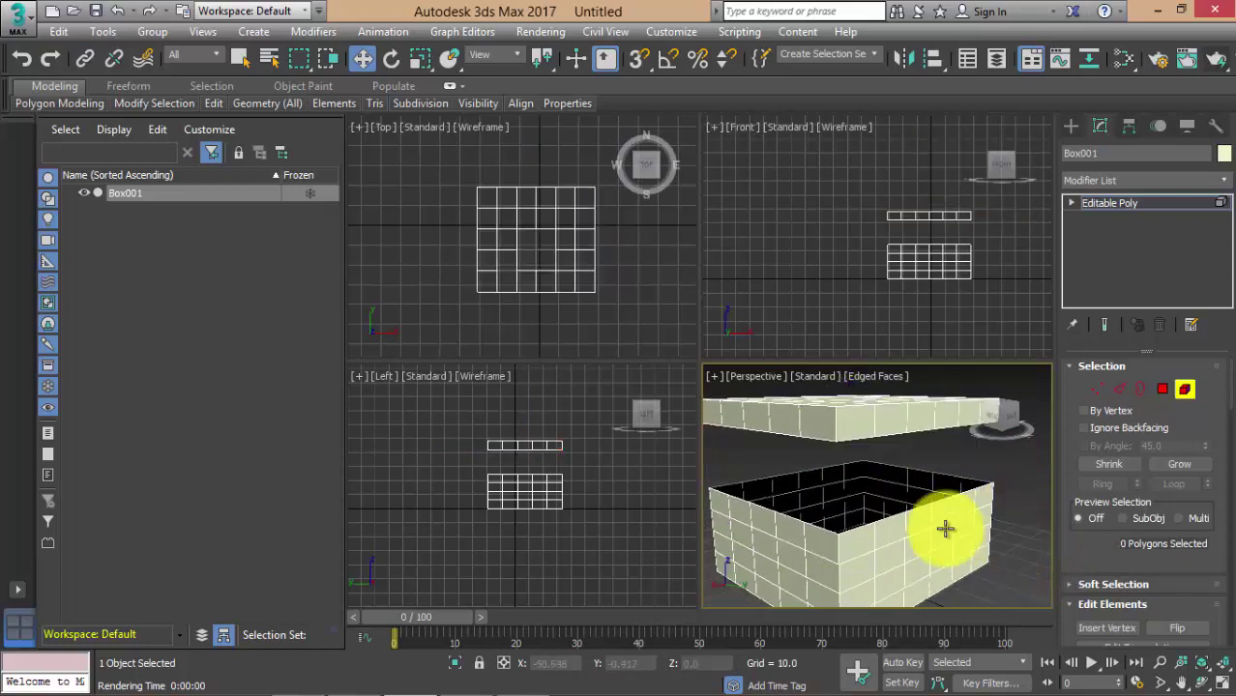
pyautogui.moveTo(1112, 492); pyautogui.dragTo(1108, 400)
pyautogui.scroll(-2, 1161, 543)
pyautogui.scroll(-2, 1161, 550)
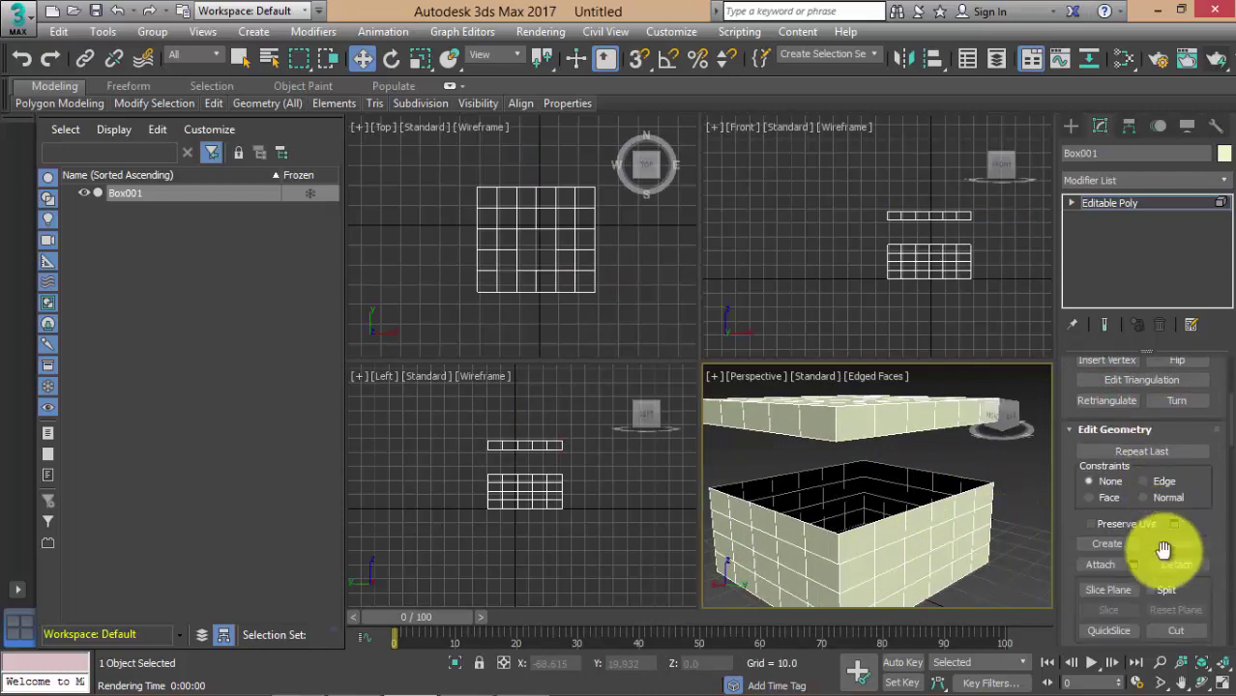
pyautogui.scroll(-3, 1161, 550)
pyautogui.scroll(2, 1161, 550)
pyautogui.scroll(2, 1161, 550)
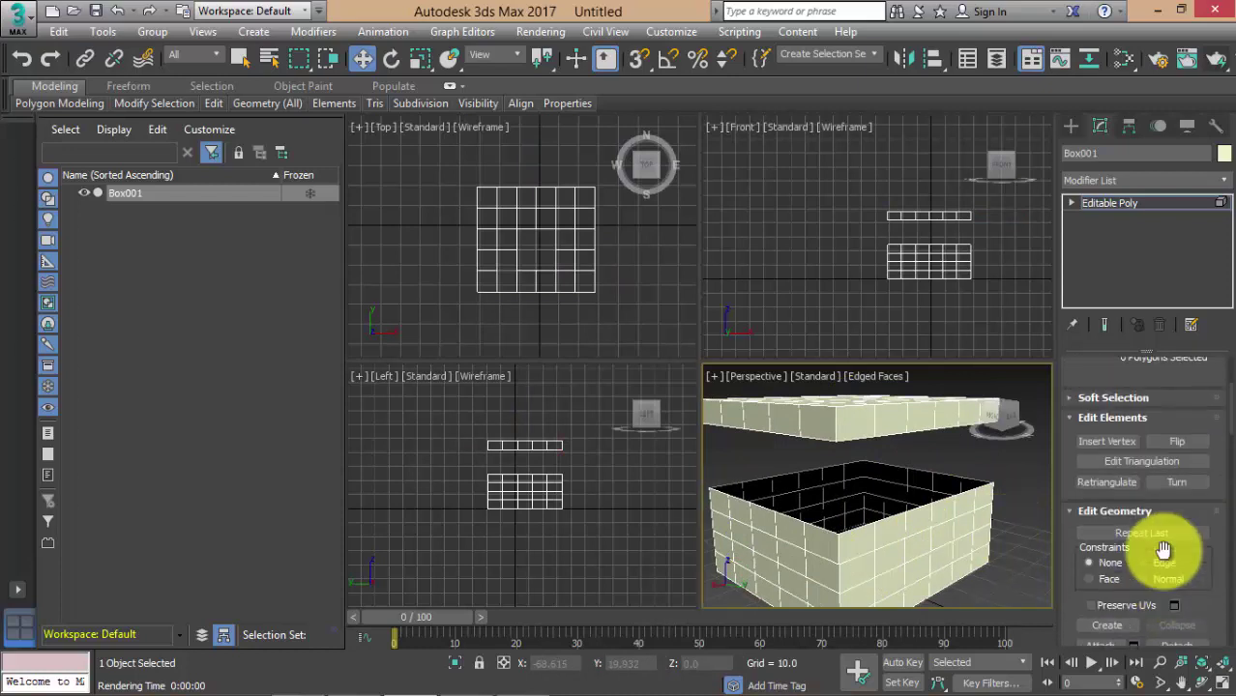
pyautogui.scroll(1, 1161, 550)
pyautogui.scroll(3, 1161, 550)
pyautogui.scroll(-3, 1162, 549)
pyautogui.scroll(-1, 1162, 549)
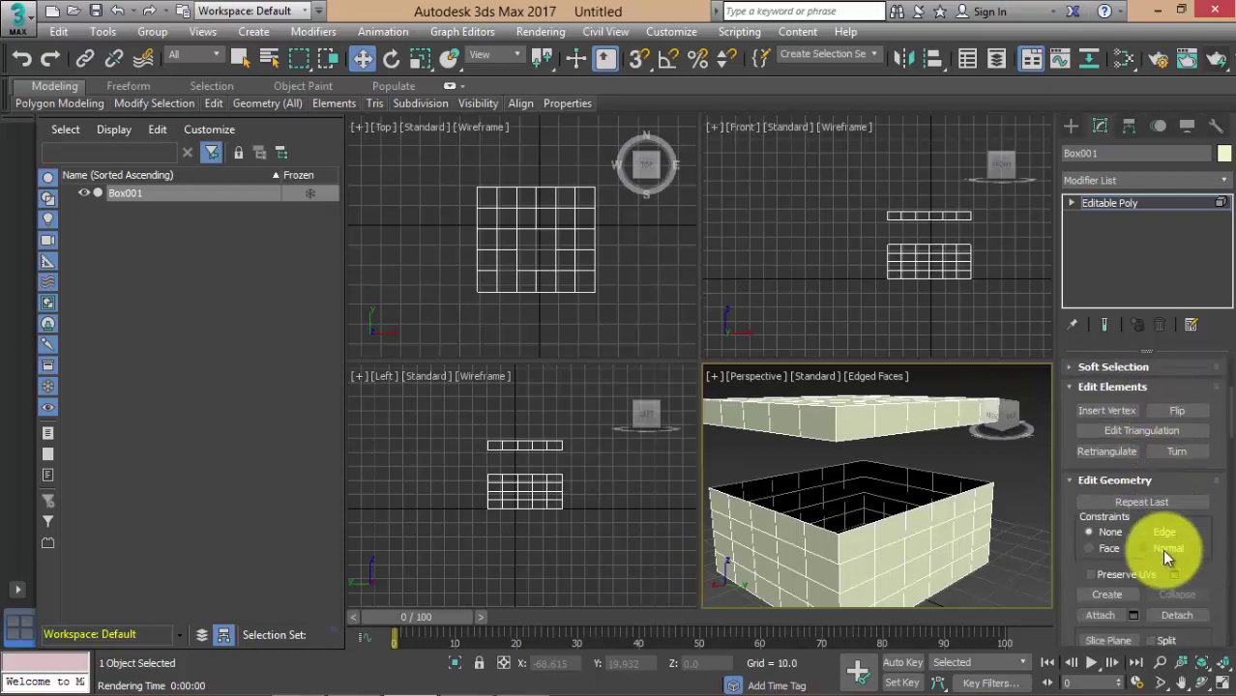
pyautogui.scroll(-2, 1162, 549)
pyautogui.scroll(-2, 1164, 556)
pyautogui.scroll(-2, 1164, 557)
pyautogui.scroll(-2, 1164, 558)
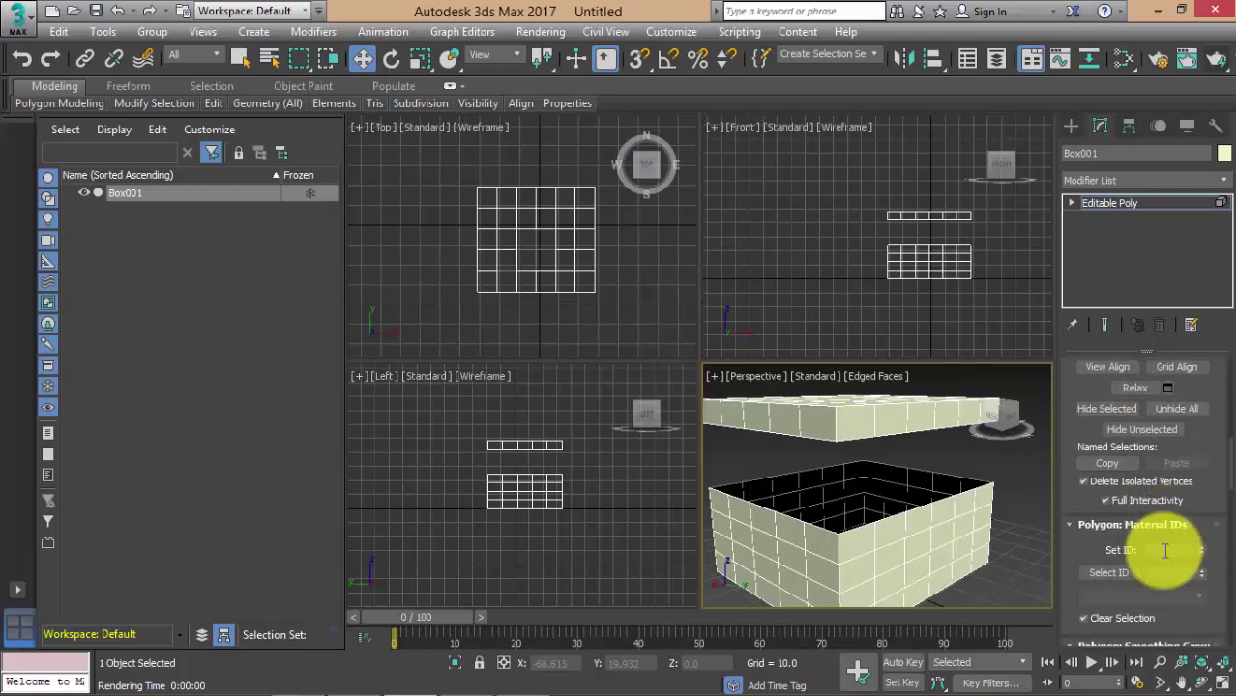
pyautogui.scroll(-2, 1164, 558)
pyautogui.scroll(-2, 1164, 558)
pyautogui.scroll(2, 1164, 550)
pyautogui.scroll(2, 1163, 522)
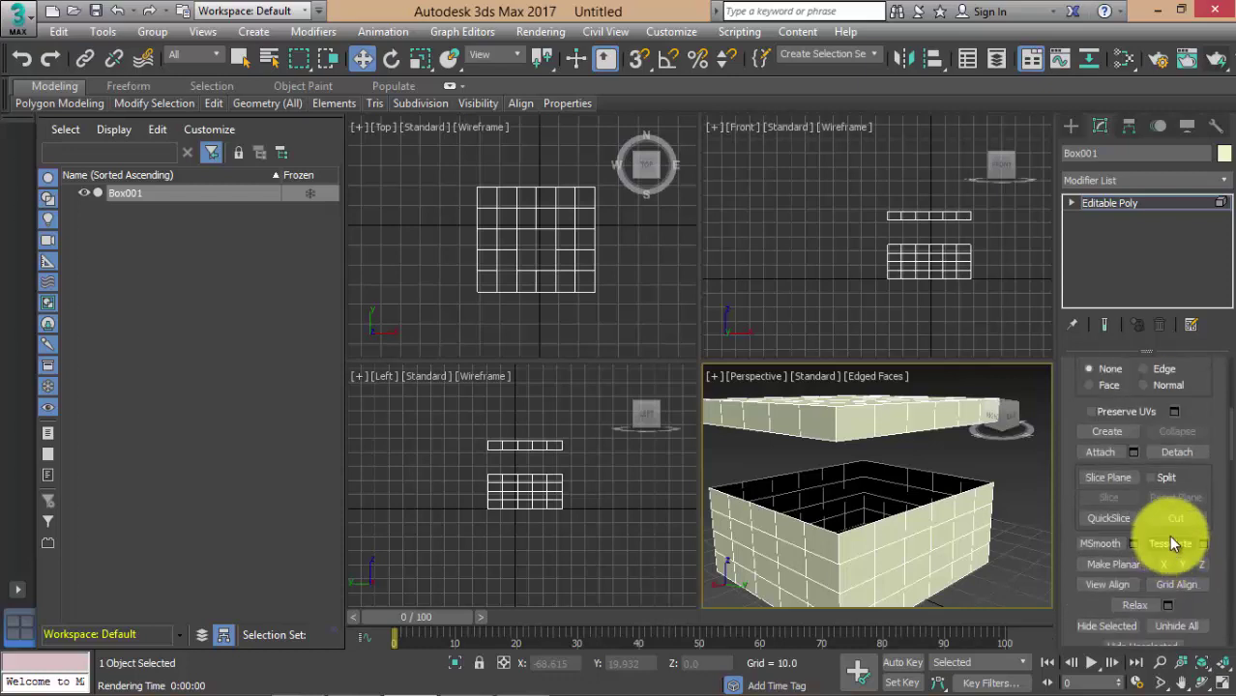
pyautogui.scroll(2, 1158, 474)
pyautogui.scroll(2, 1156, 440)
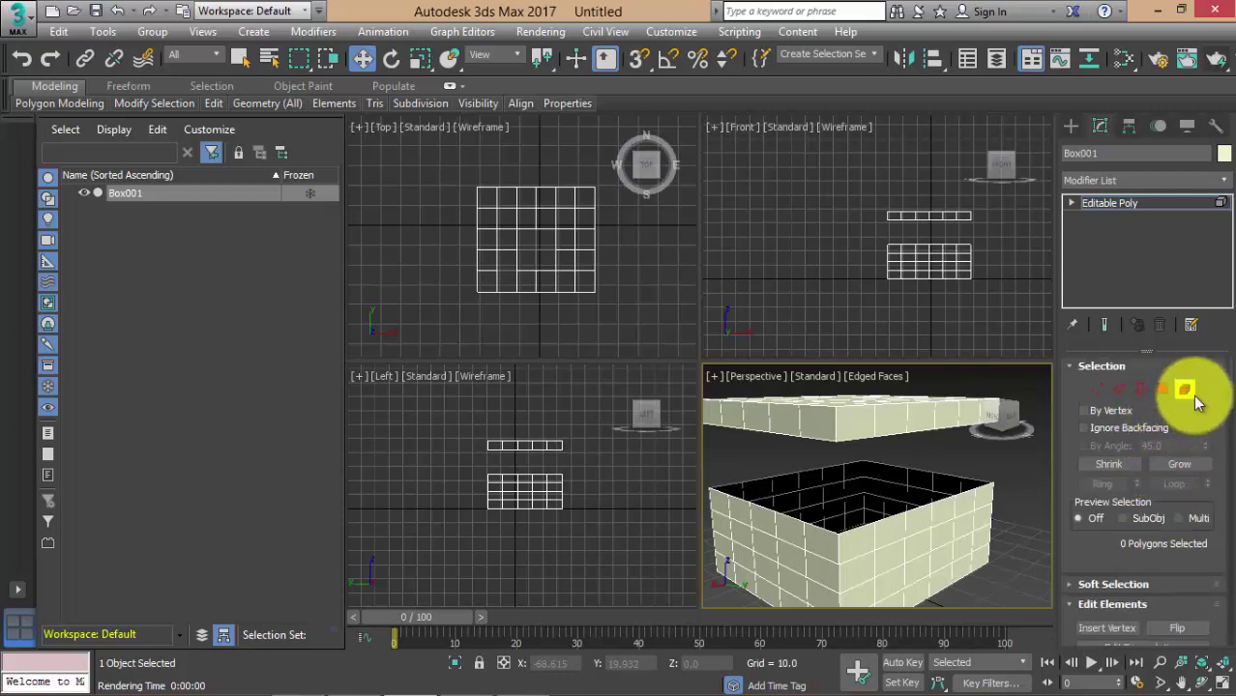
# Preview an Extrude of the rim edges at height 13.852 and width 12.924, then cancel it.
pyautogui.click(1117, 397)
pyautogui.scroll(-3, 1209, 464)
pyautogui.scroll(-1, 1207, 474)
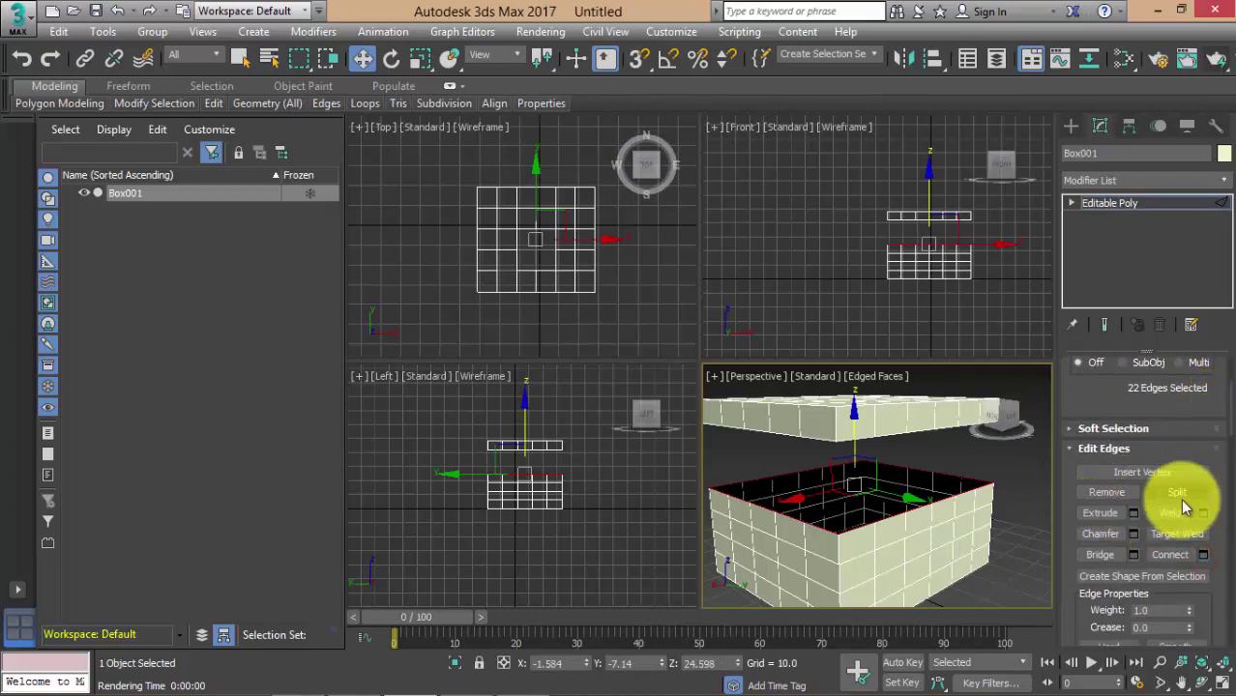
pyautogui.click(1135, 514)
pyautogui.keyDown('alt'); pyautogui.moveTo(965, 552); pyautogui.dragTo(1015, 551, button='middle'); pyautogui.keyUp('alt')
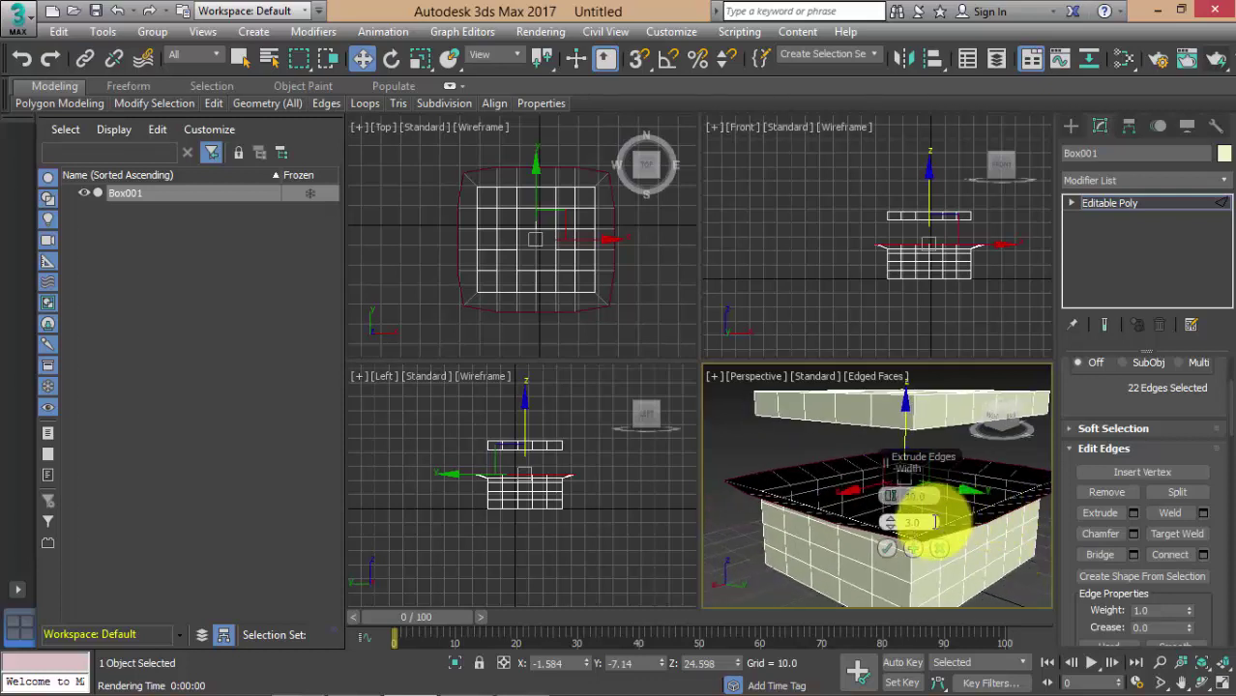
pyautogui.moveTo(889, 496); pyautogui.dragTo(894, 457)
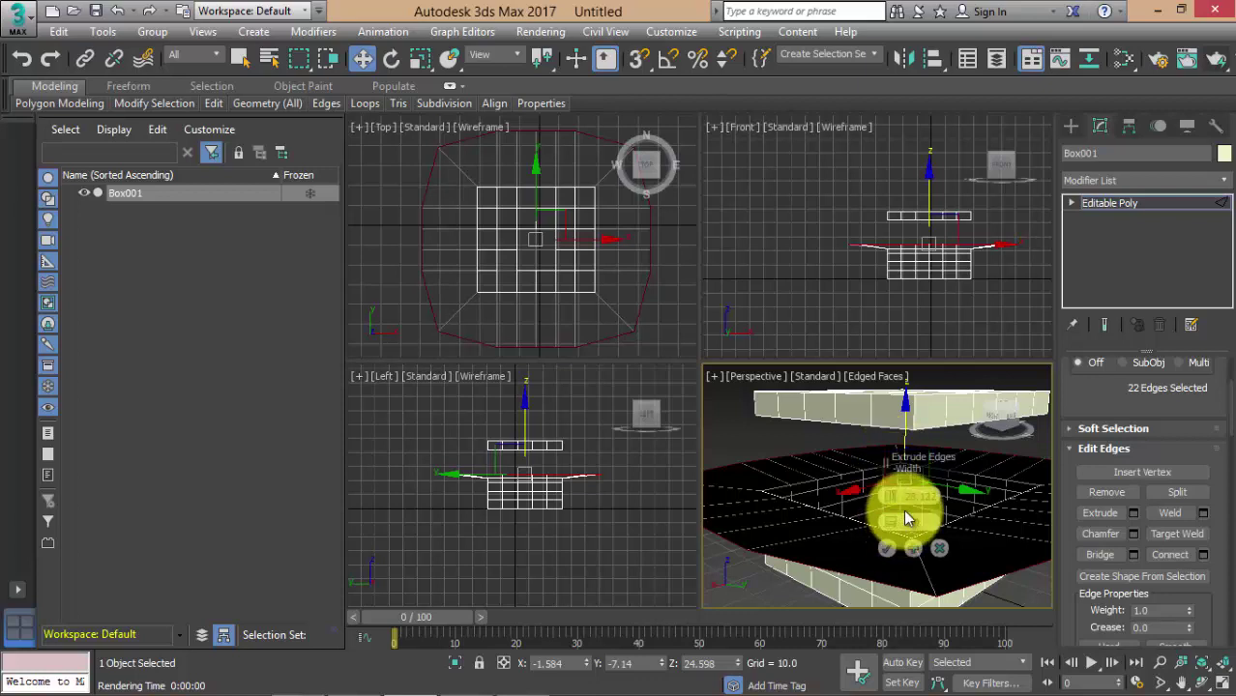
pyautogui.moveTo(889, 520)
pyautogui.mouseDown()
pyautogui.moveTo(883, 483)
pyautogui.moveTo(889, 548)
pyautogui.moveTo(889, 475)
pyautogui.moveTo(882, 524)
pyautogui.mouseUp()
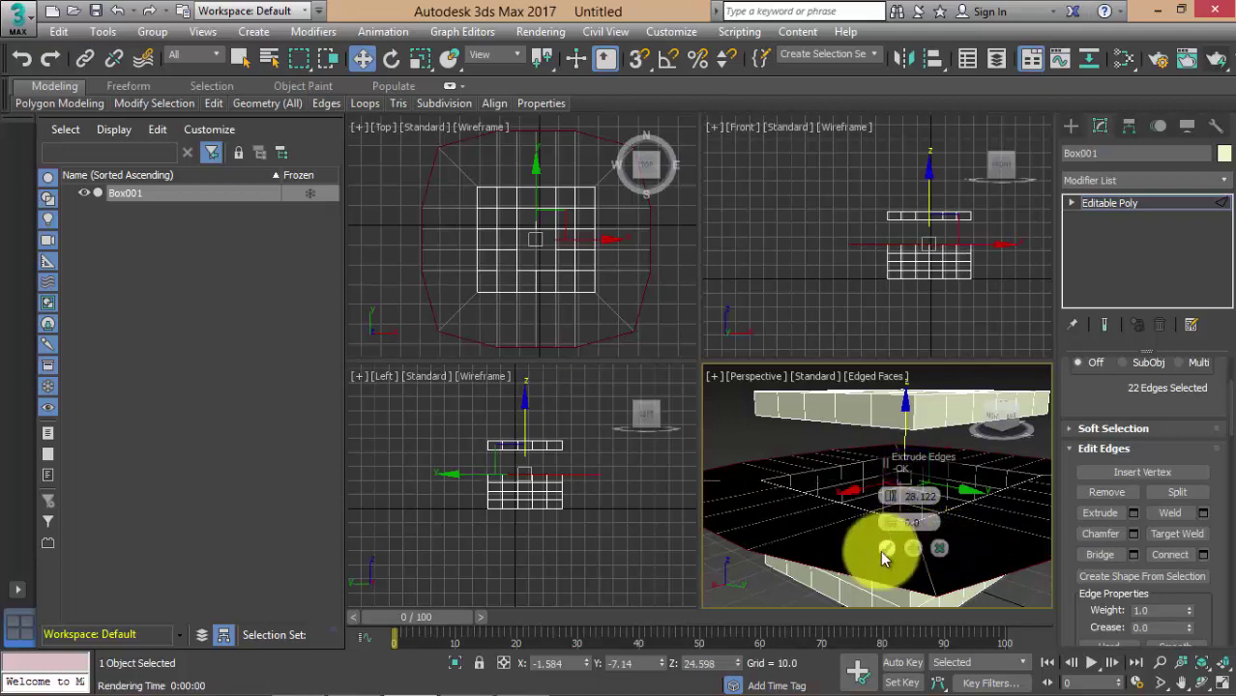
pyautogui.click(939, 547)
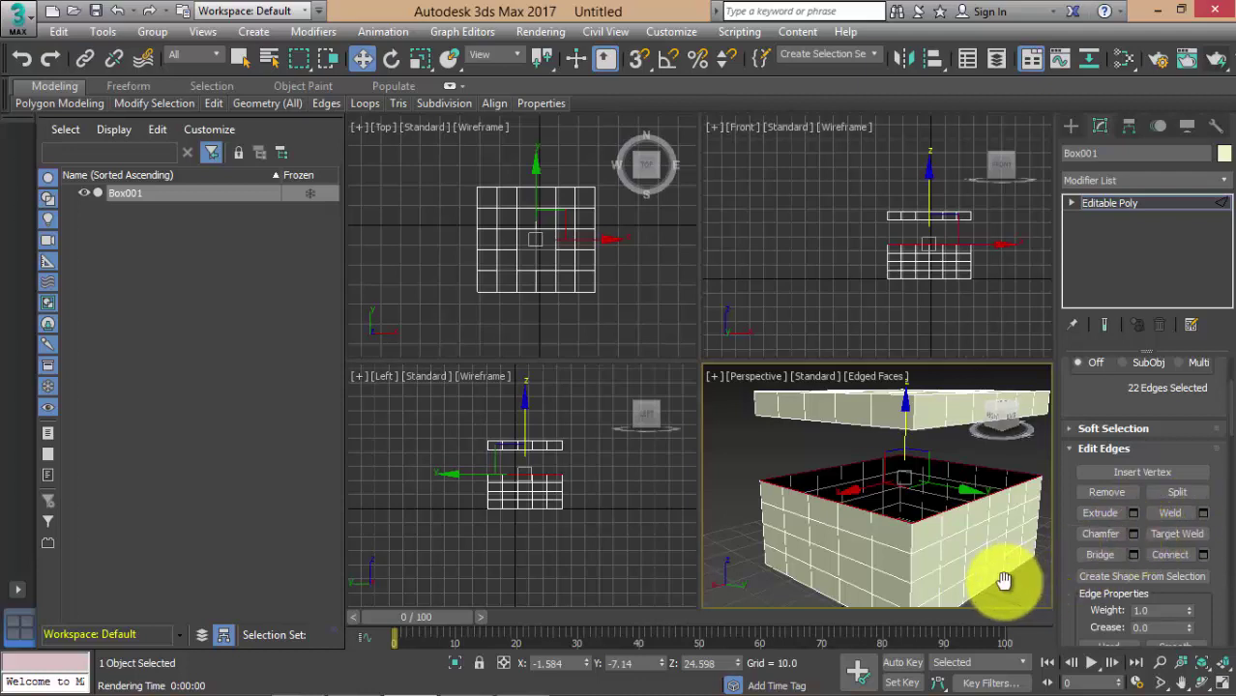
# Reselect the rim edges and zoom out to show the whole open box and lid.
pyautogui.keyDown('alt'); pyautogui.moveTo(1005, 578); pyautogui.dragTo(972, 601, button='middle'); pyautogui.keyUp('alt')
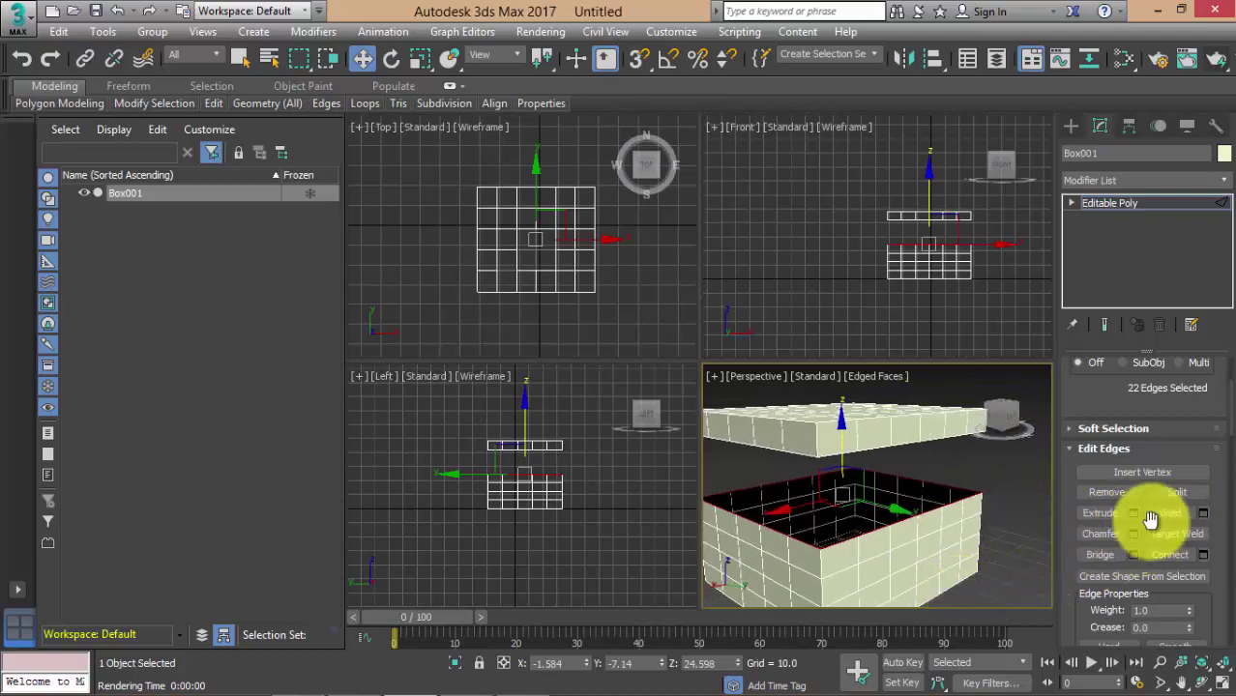
pyautogui.click(1005, 575)
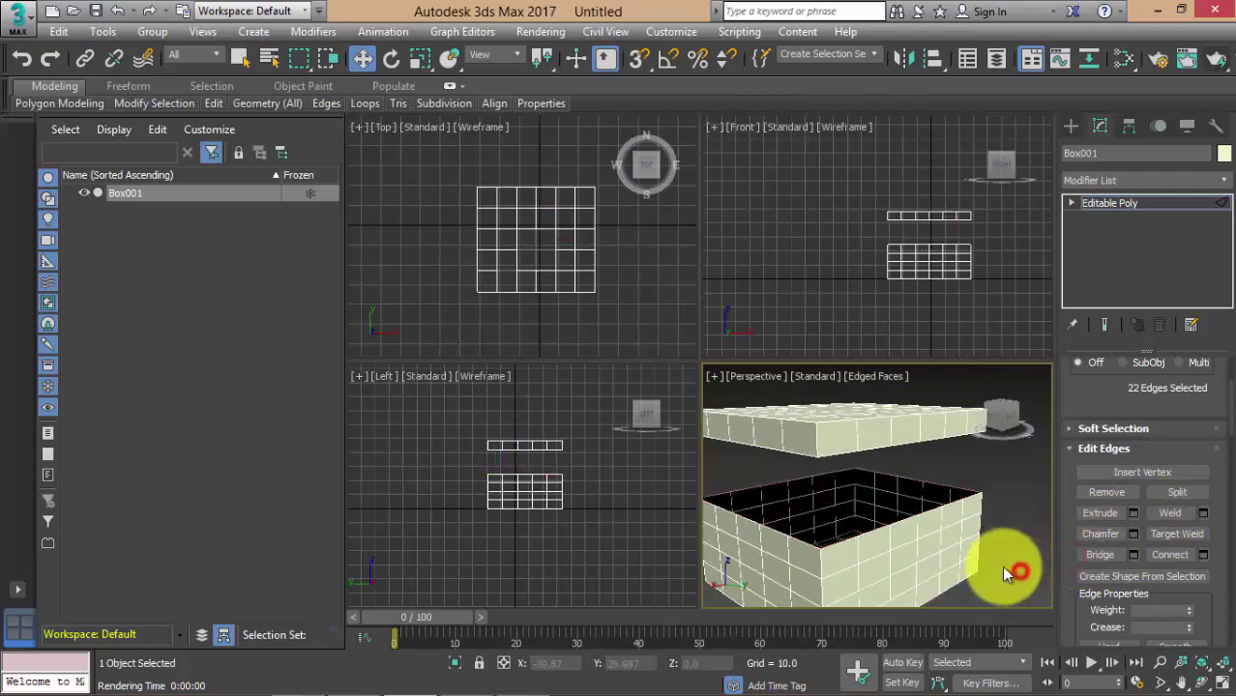
pyautogui.click(926, 466)
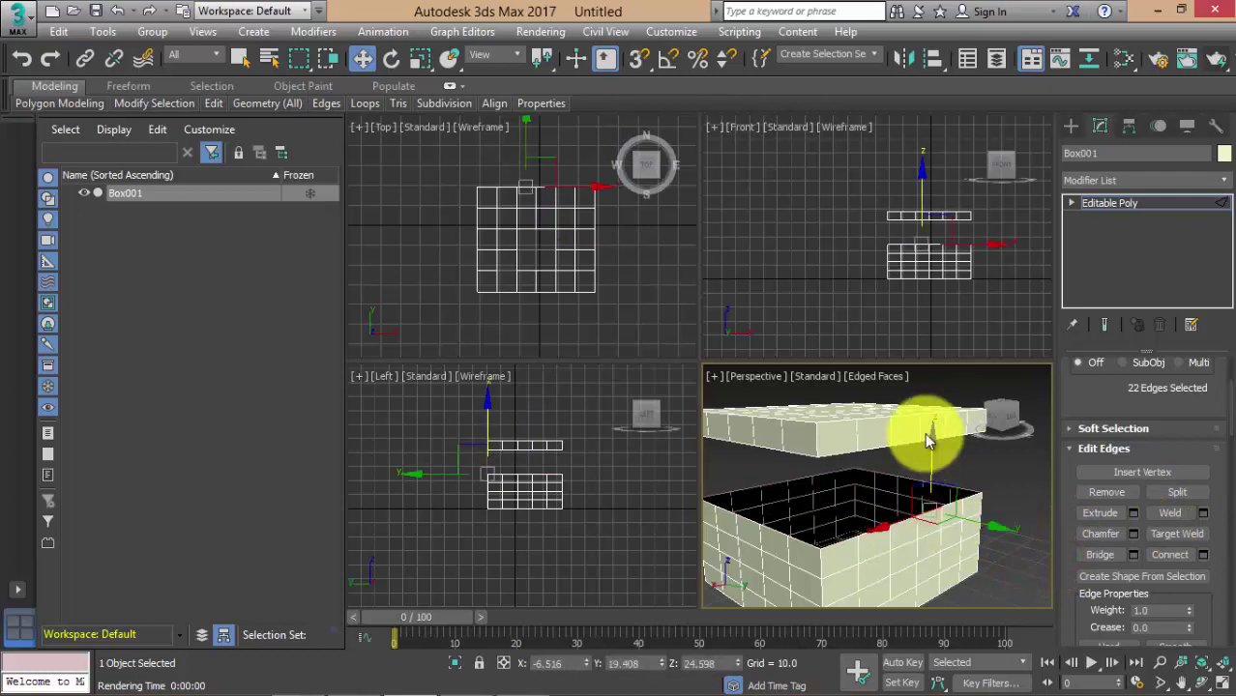
pyautogui.moveTo(926, 455); pyautogui.dragTo(915, 429, button='middle')
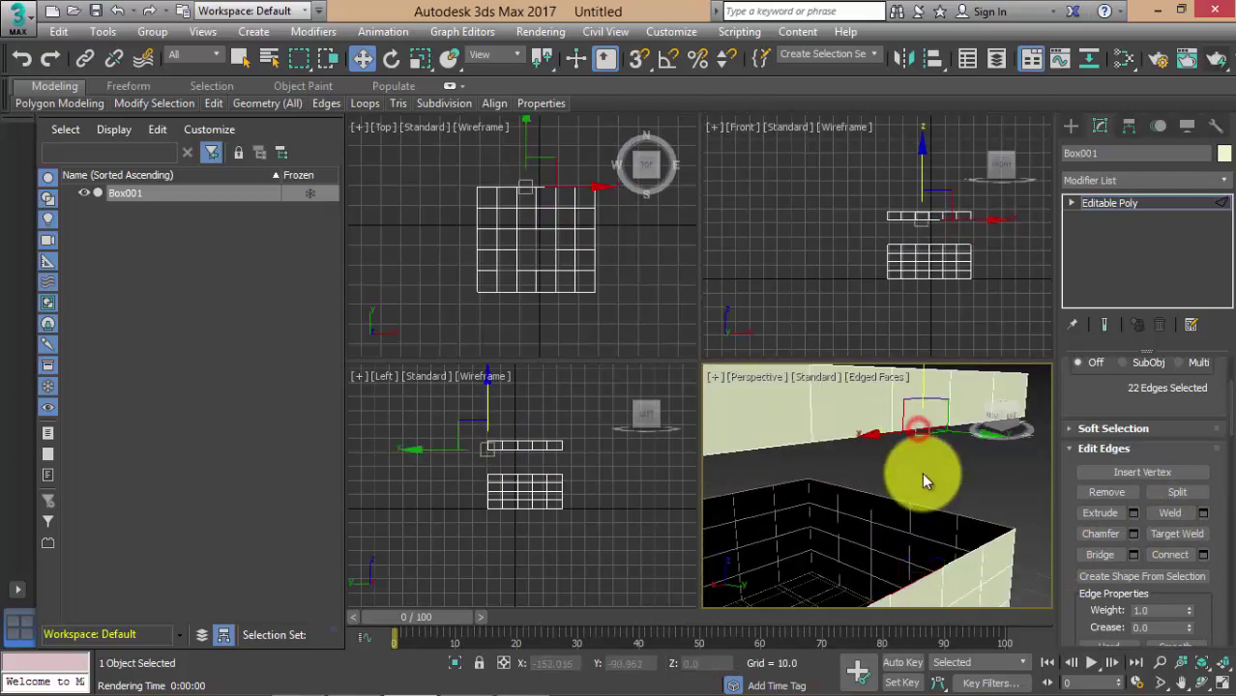
pyautogui.scroll(-5, 921, 472)
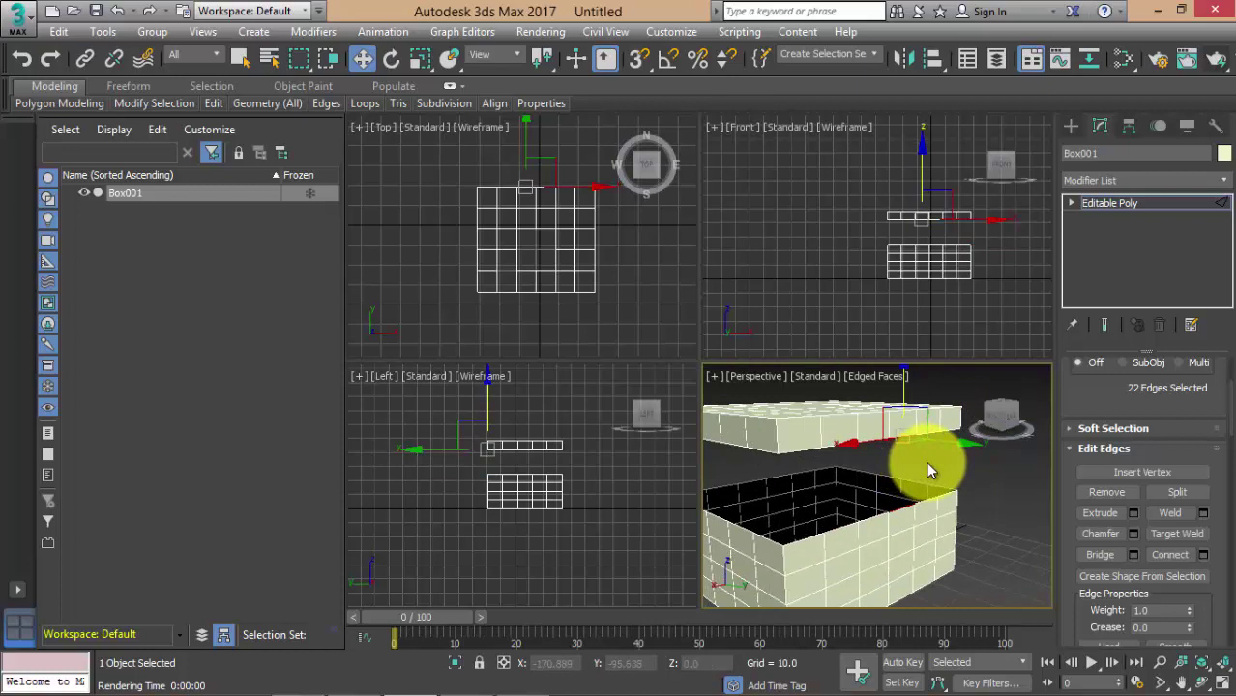
# Weld the 22 rim edges at threshold 18.222, reducing vertices from 194 to 192.
pyautogui.click(1204, 514)
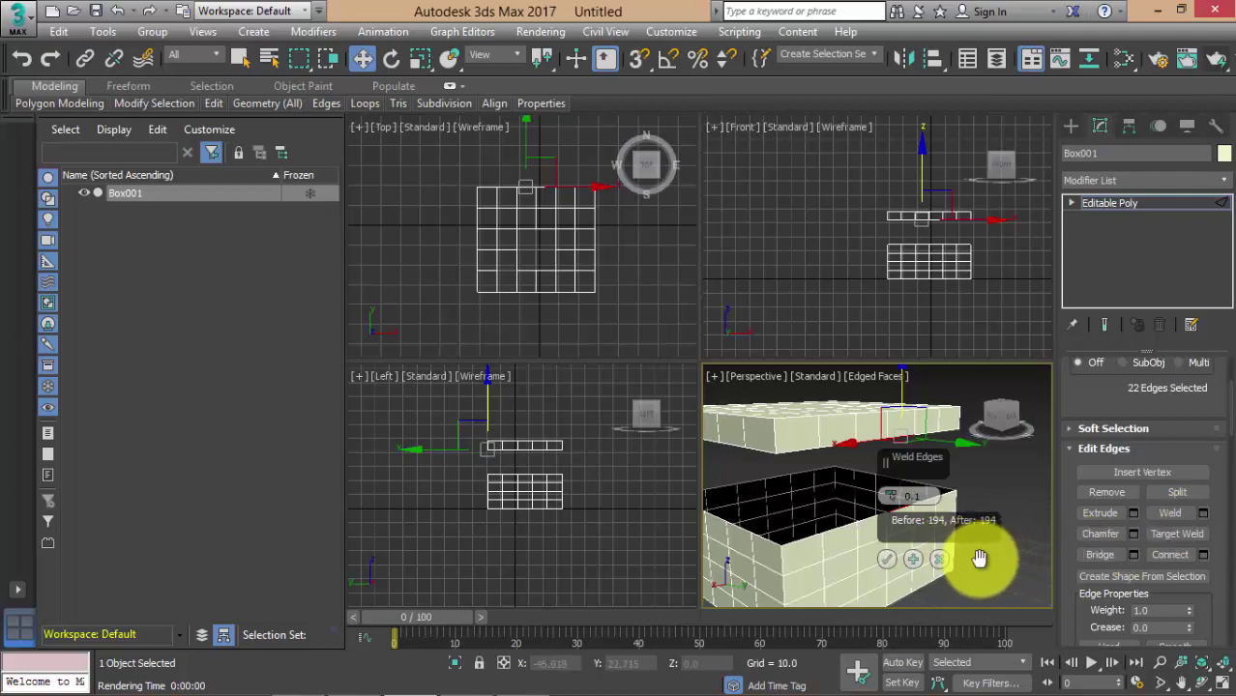
pyautogui.scroll(3, 967, 564)
pyautogui.click(837, 500)
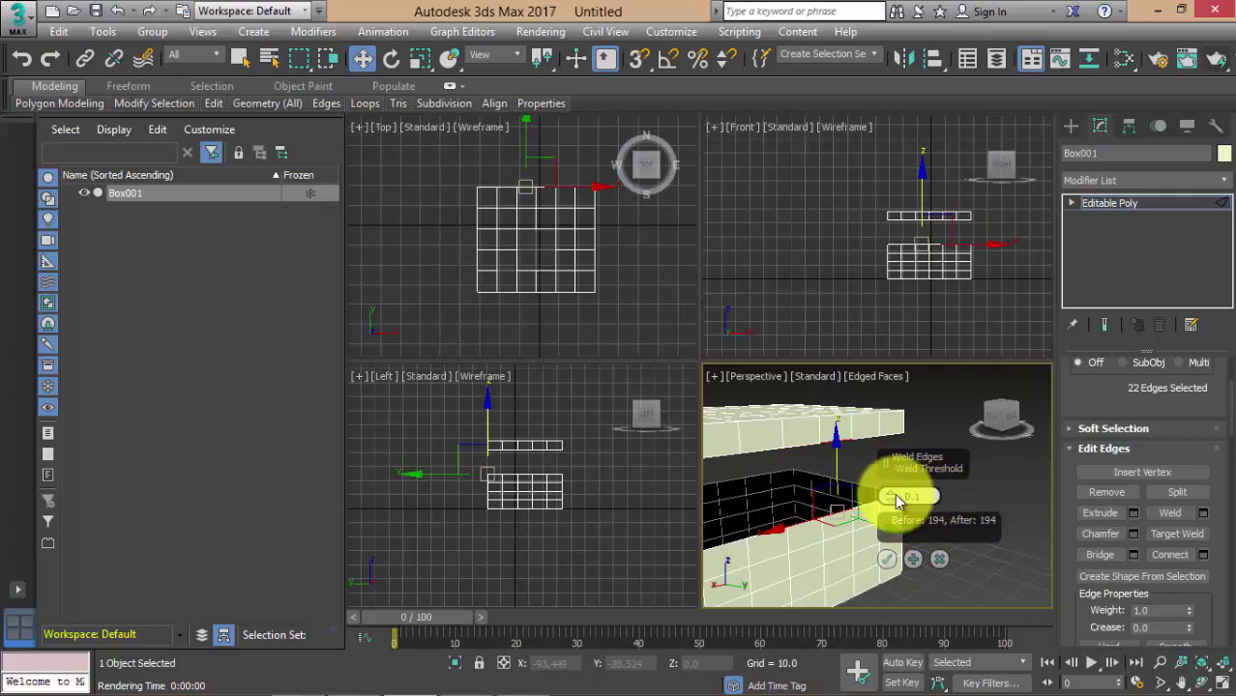
pyautogui.moveTo(888, 493); pyautogui.dragTo(883, 445)
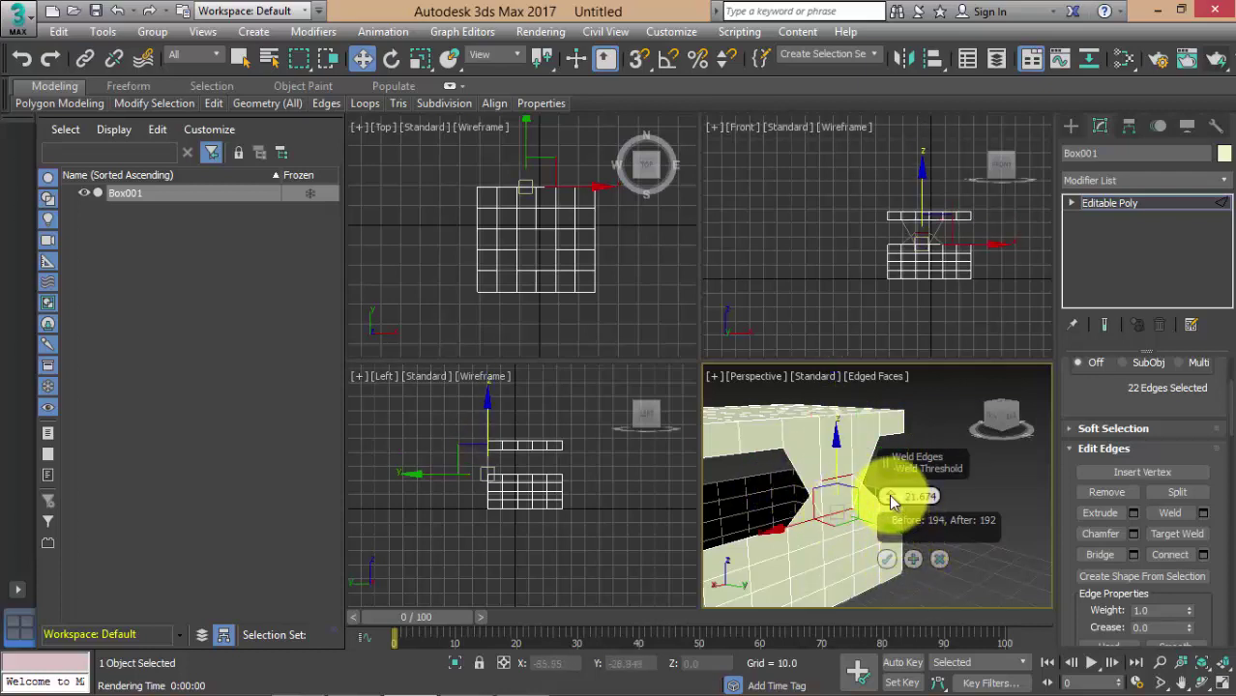
pyautogui.moveTo(888, 494); pyautogui.dragTo(890, 499)
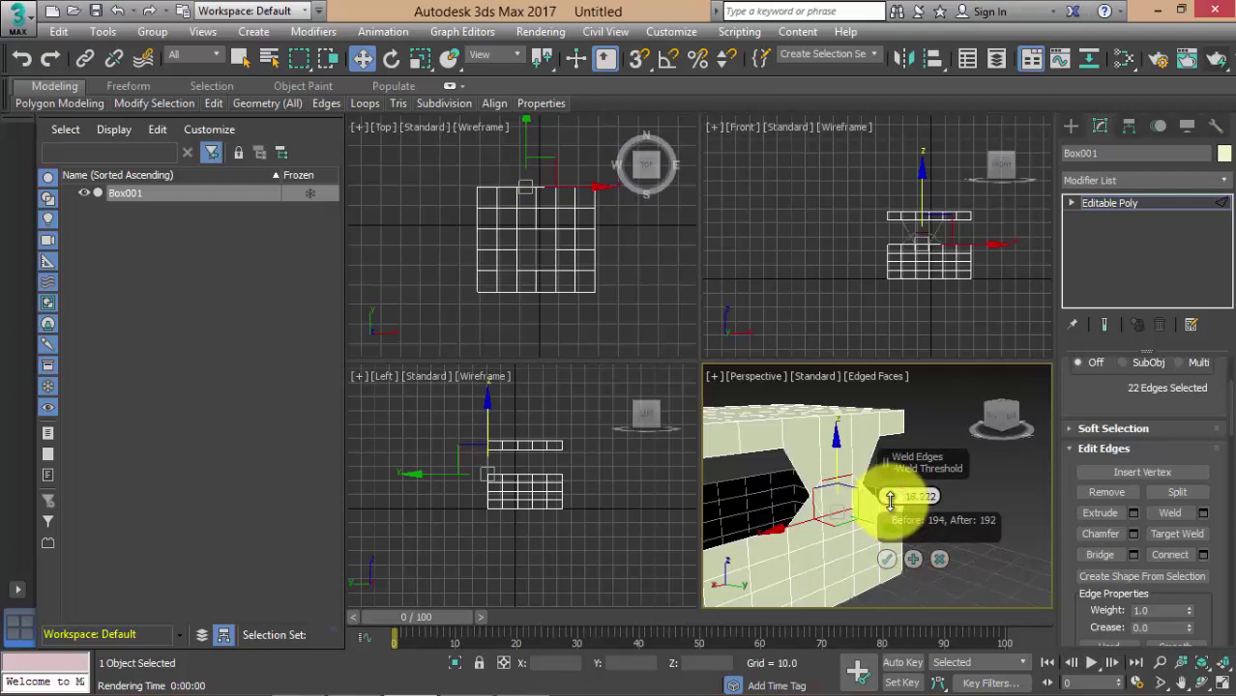
pyautogui.click(887, 561)
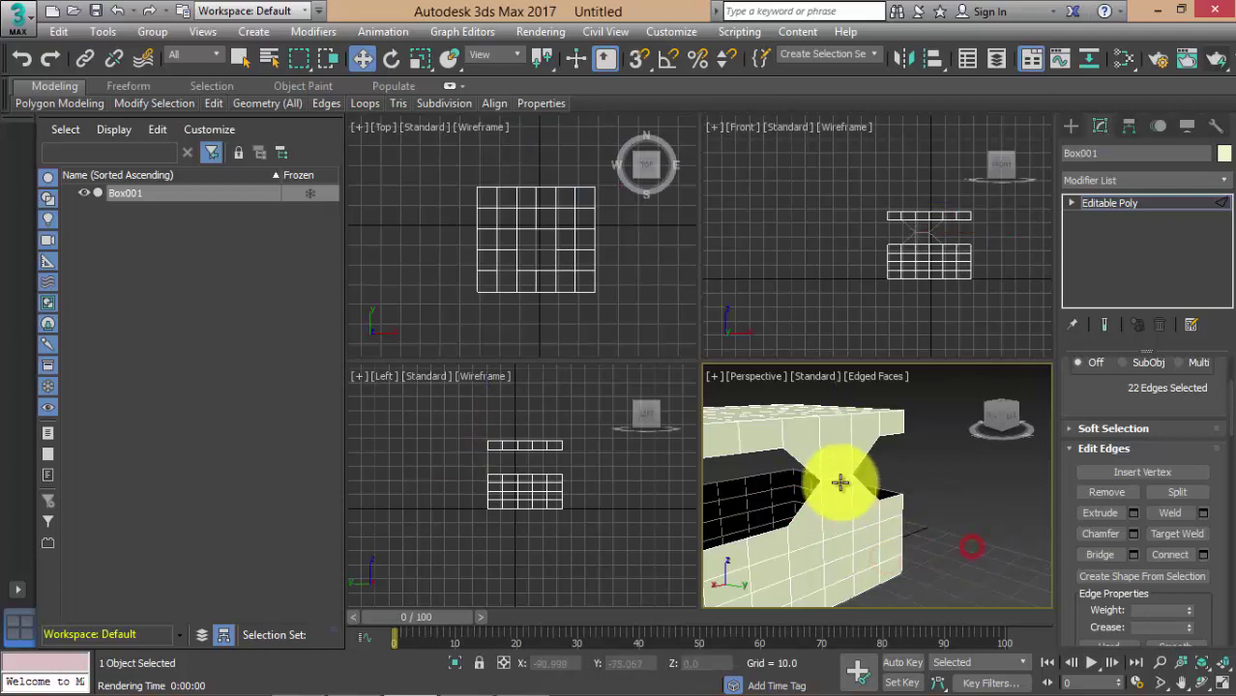
# Target Weld a lower box edge onto its matching lid edge, forming a second slanted strip.
pyautogui.moveTo(823, 491)
pyautogui.keyDown('alt'); pyautogui.mouseDown(button='middle')
pyautogui.moveTo(979, 474)
pyautogui.moveTo(971, 485)
pyautogui.mouseUp(button='middle'); pyautogui.keyUp('alt')
pyautogui.moveTo(896, 503); pyautogui.dragTo(867, 503, button='middle')
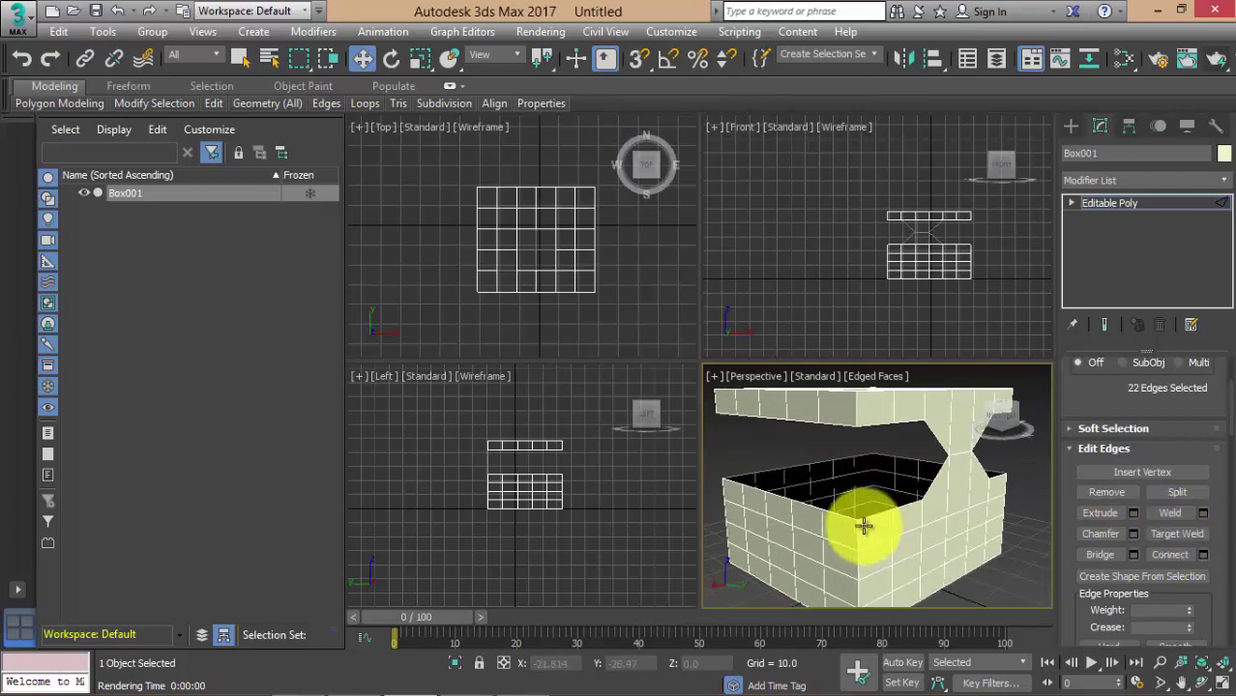
pyautogui.moveTo(780, 544); pyautogui.dragTo(758, 566, button='middle')
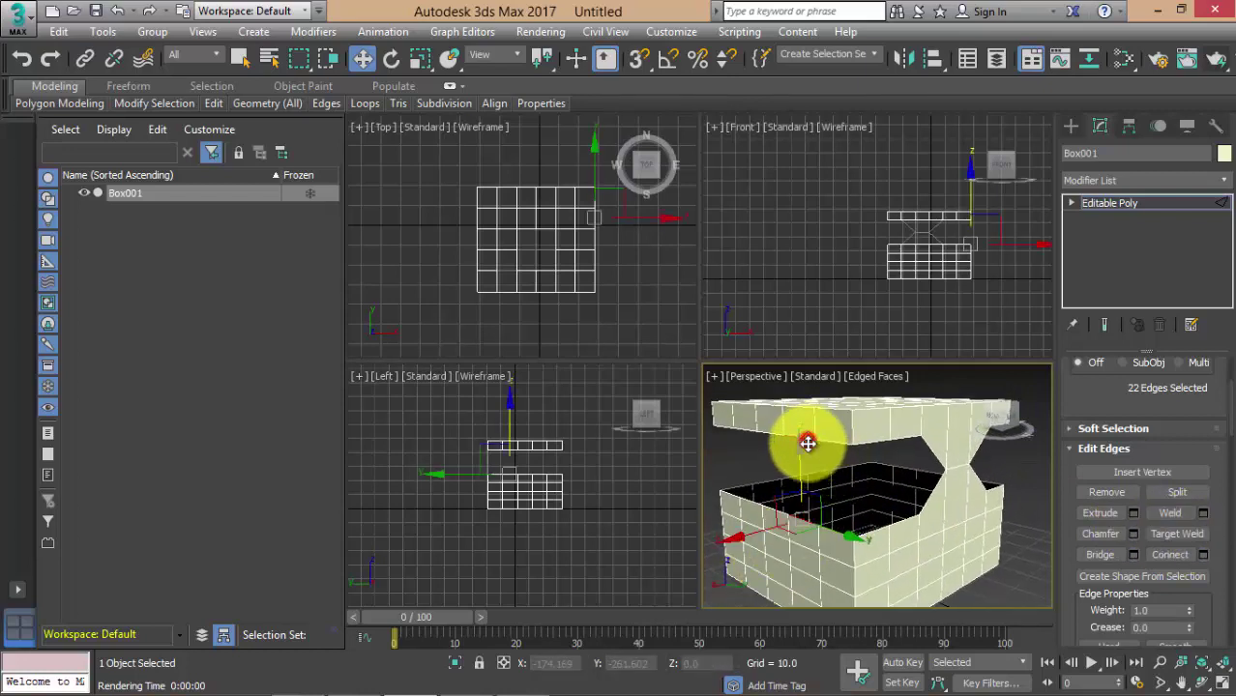
pyautogui.click(1171, 539)
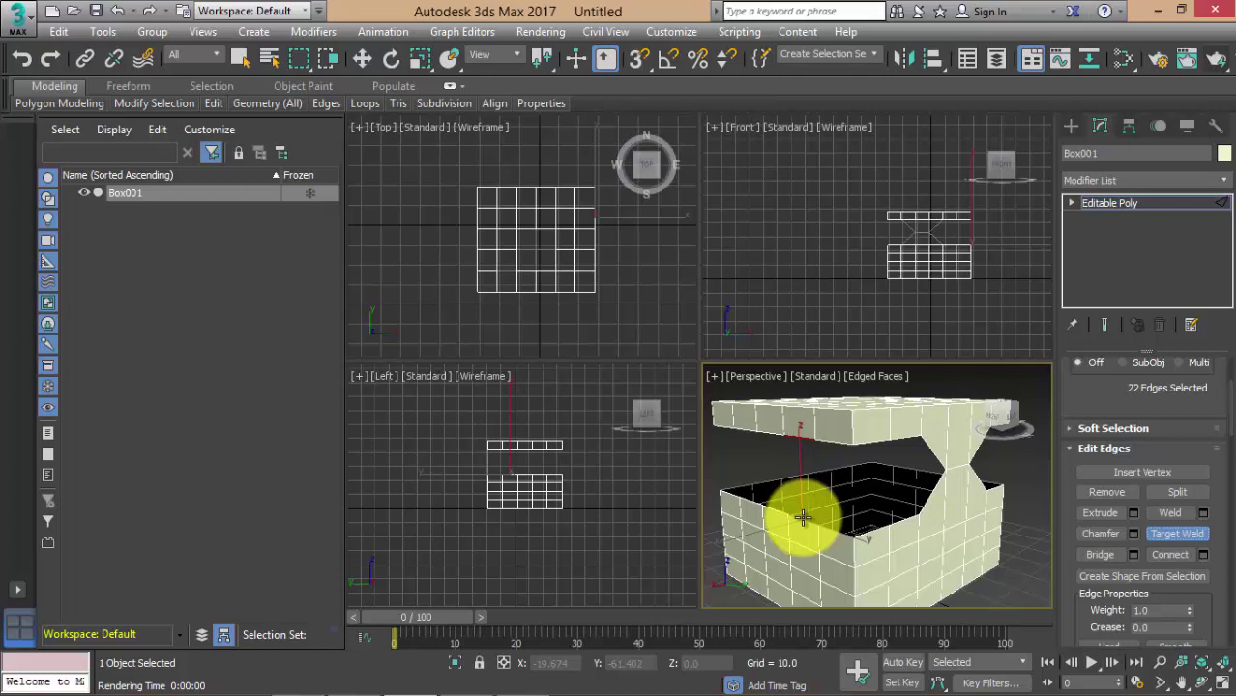
pyautogui.click(802, 519)
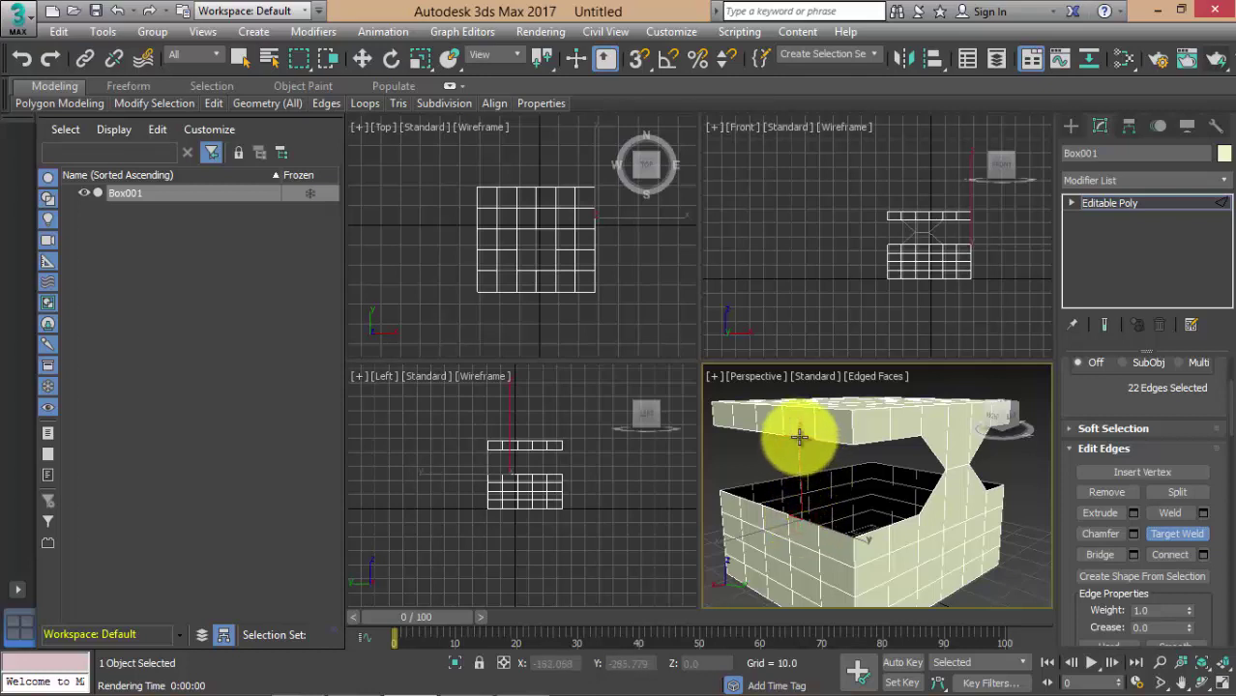
pyautogui.click(799, 432)
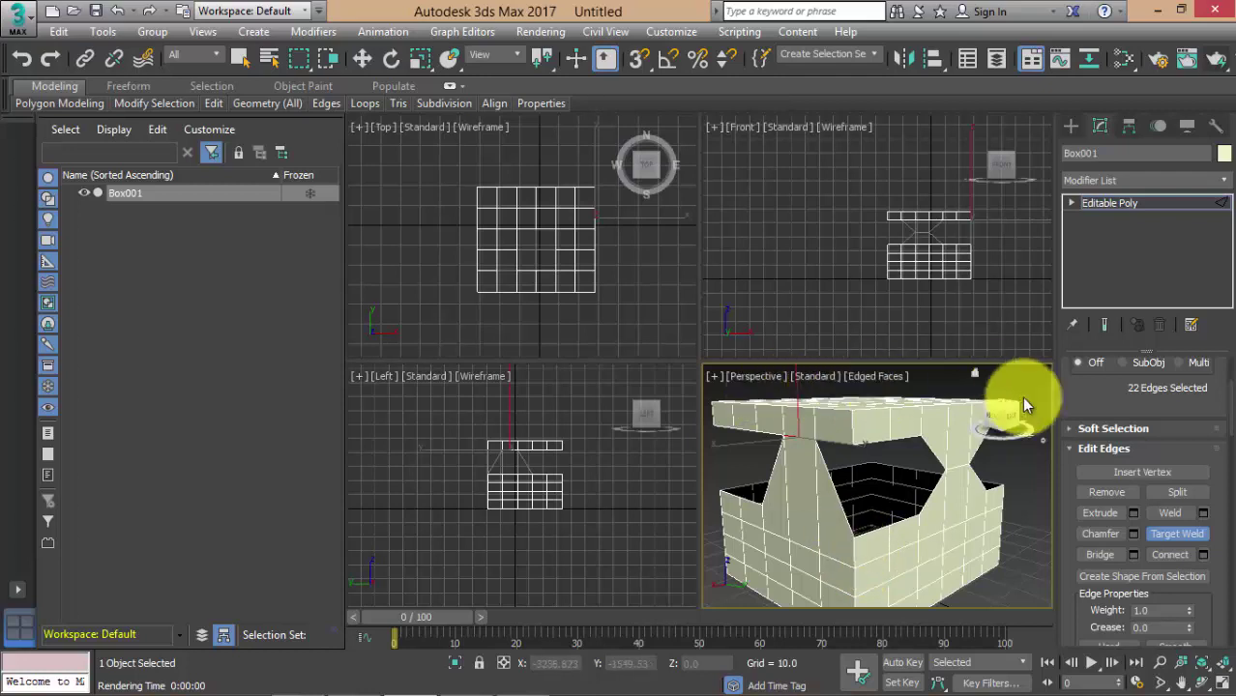
pyautogui.click(1185, 537)
pyautogui.click(1185, 536)
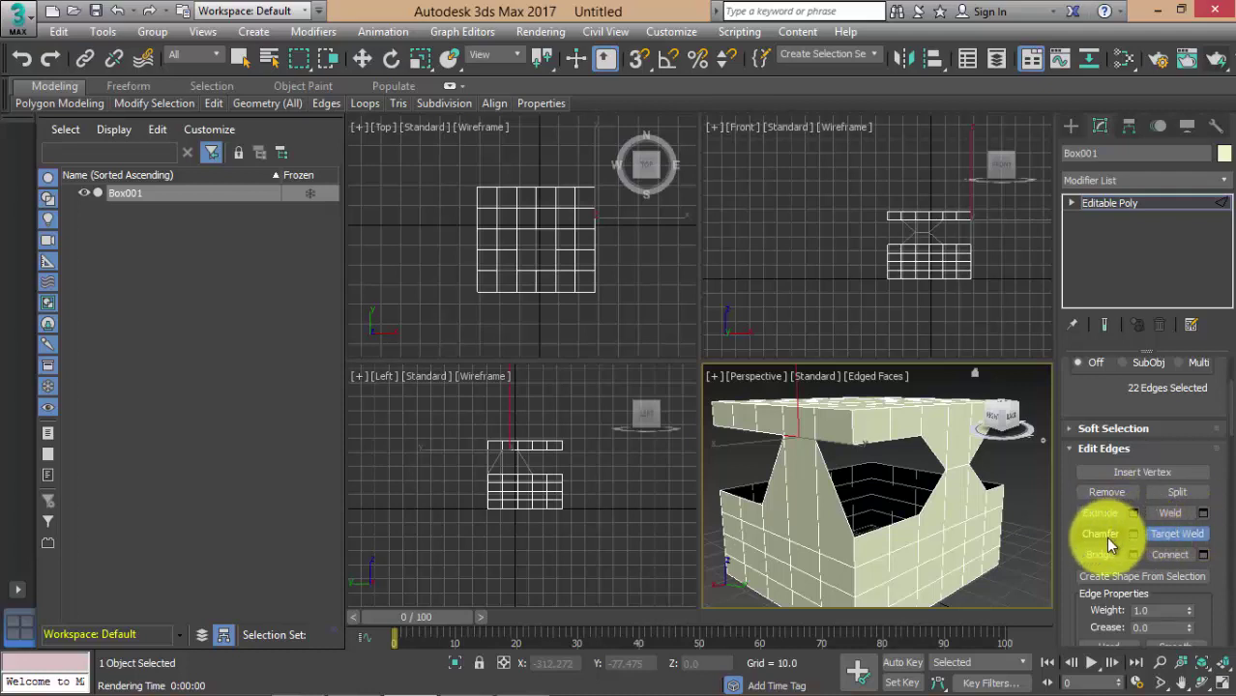
# Exit Target Weld, pick an edge on the lid top, and Loop it into the six-edge rim.
pyautogui.keyDown('alt'); pyautogui.moveTo(1044, 542); pyautogui.dragTo(831, 527, button='middle'); pyautogui.keyUp('alt')
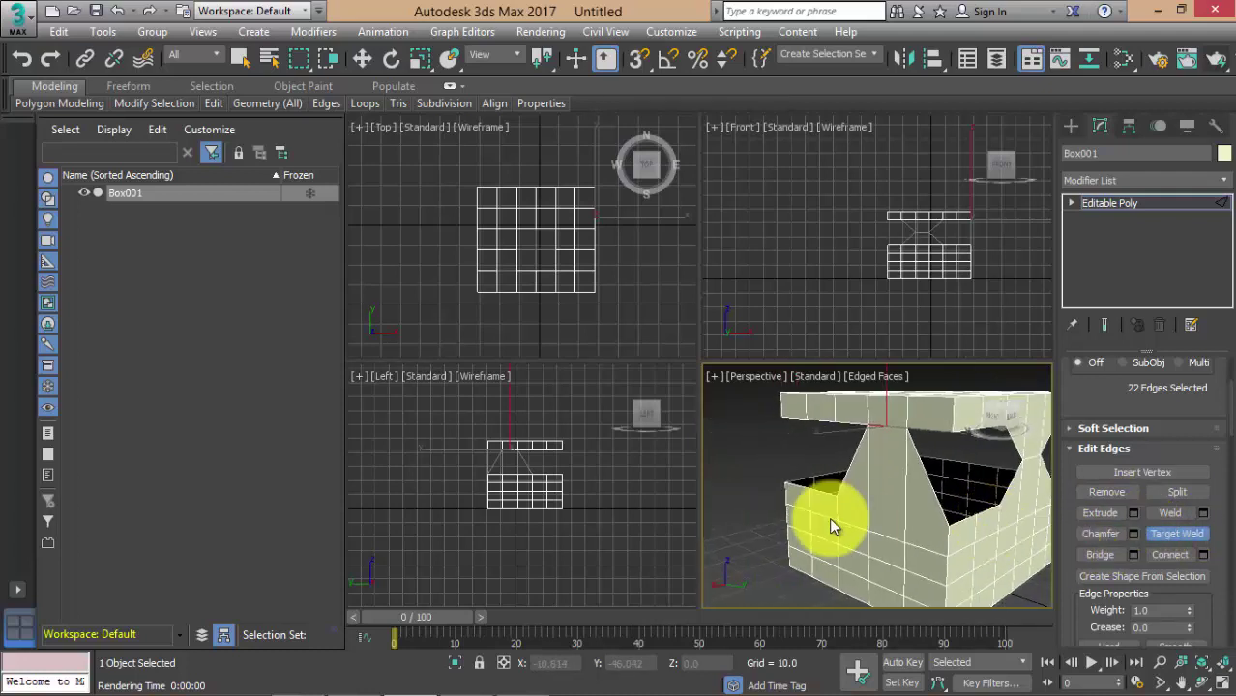
pyautogui.scroll(5, 831, 527)
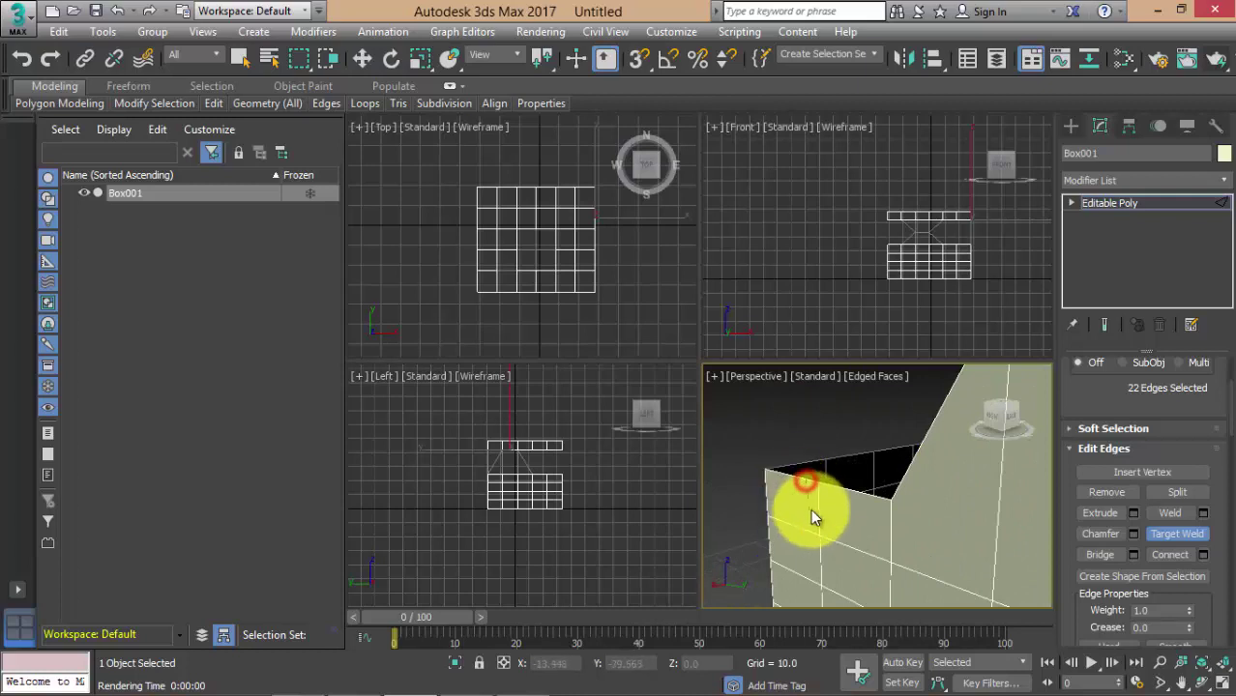
pyautogui.rightClick(763, 431)
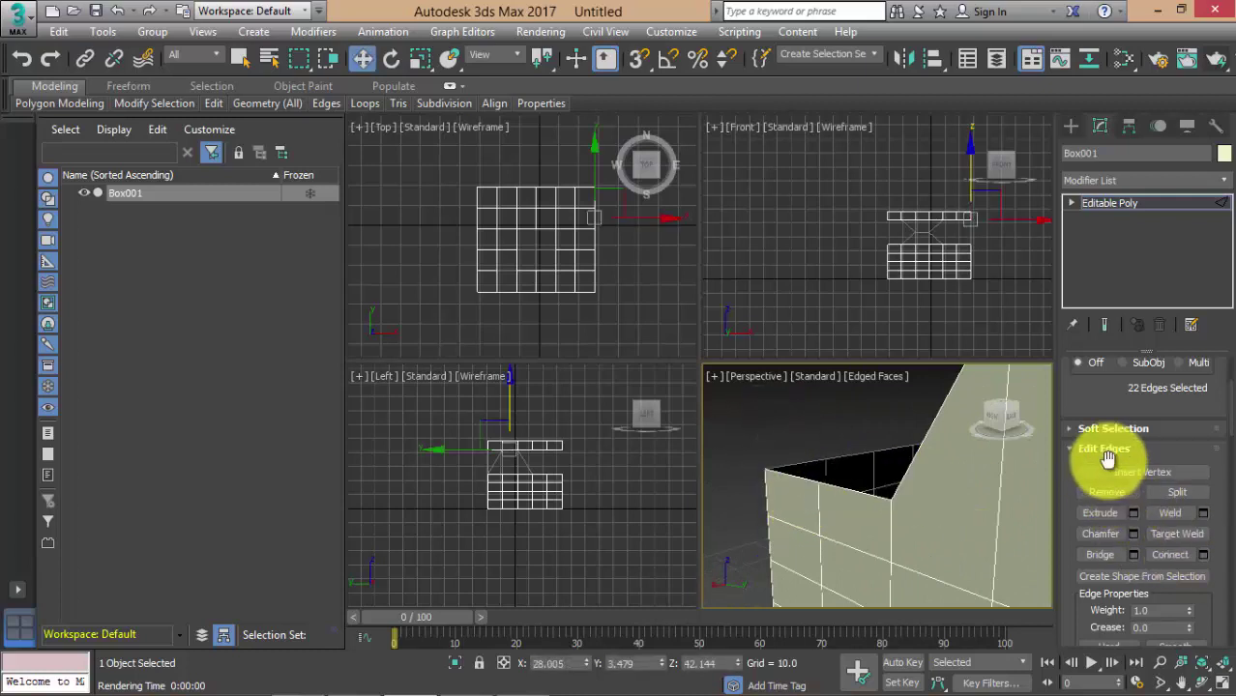
pyautogui.moveTo(1107, 458)
pyautogui.mouseDown()
pyautogui.moveTo(1111, 648)
pyautogui.moveTo(1145, 420)
pyautogui.mouseUp()
pyautogui.click(844, 490)
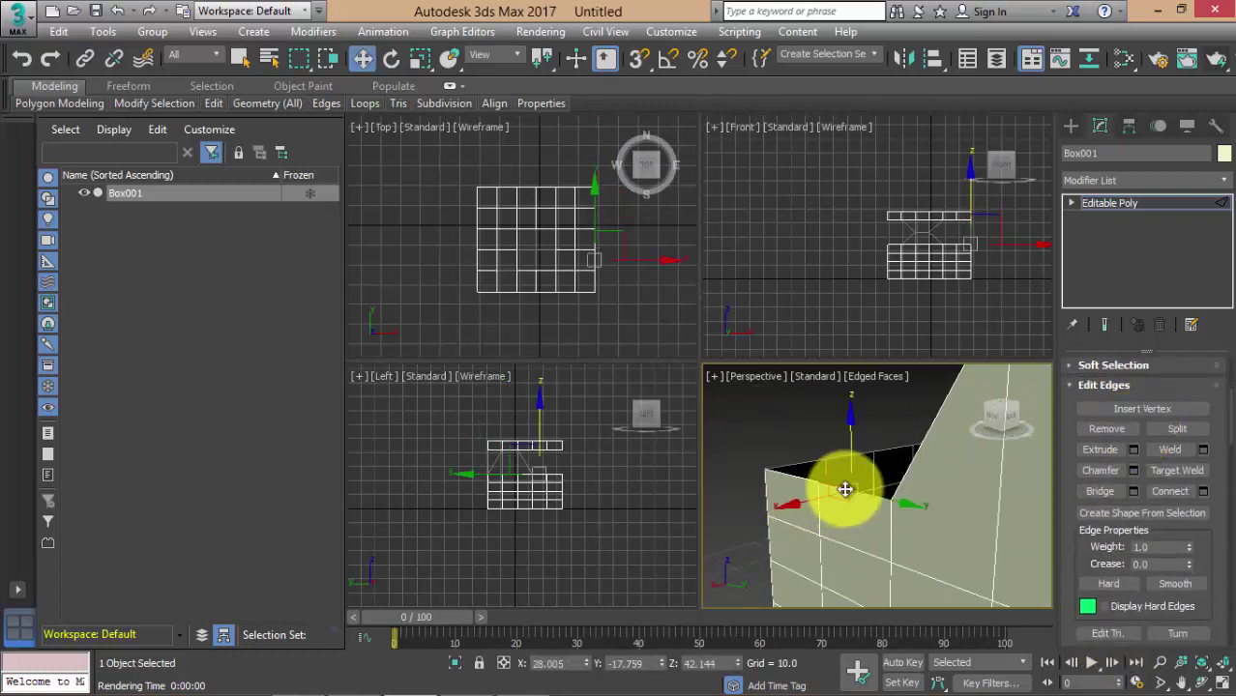
pyautogui.moveTo(794, 474)
pyautogui.mouseDown(button='middle')
pyautogui.moveTo(774, 541)
pyautogui.moveTo(827, 463)
pyautogui.moveTo(877, 524)
pyautogui.moveTo(914, 490)
pyautogui.moveTo(883, 511)
pyautogui.mouseUp(button='middle')
pyautogui.click(890, 516)
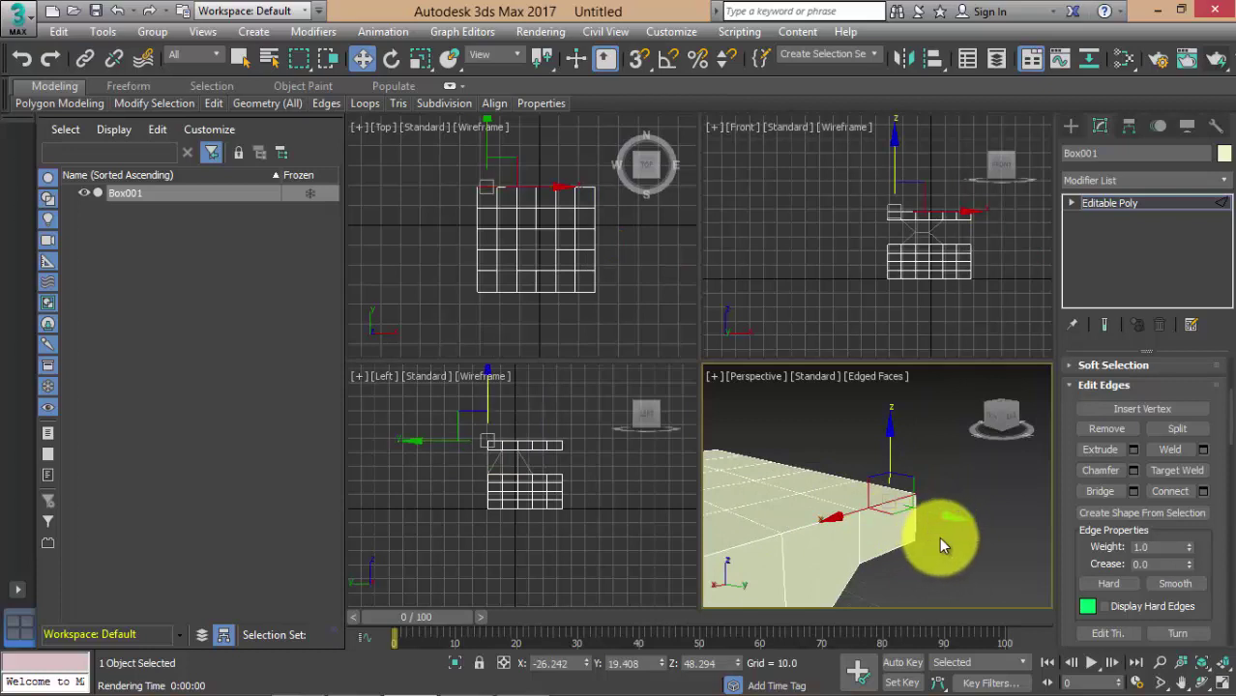
pyautogui.moveTo(958, 521); pyautogui.dragTo(1048, 499, button='middle')
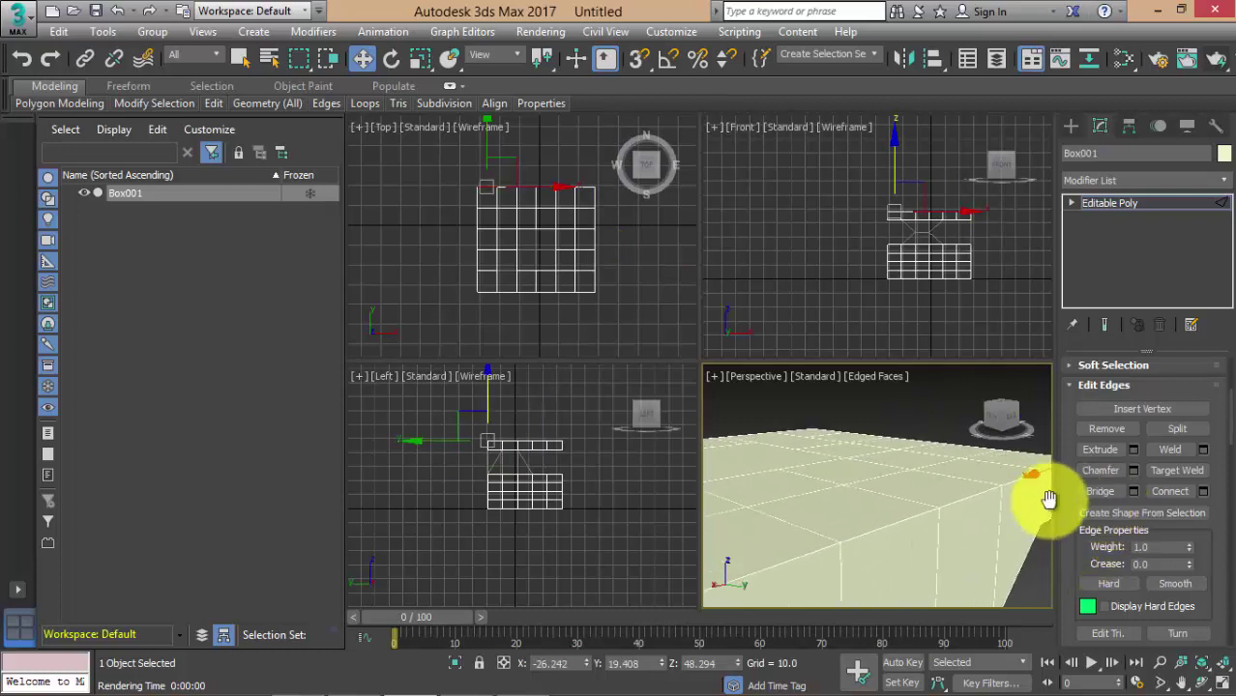
pyautogui.moveTo(1171, 386); pyautogui.dragTo(1191, 639)
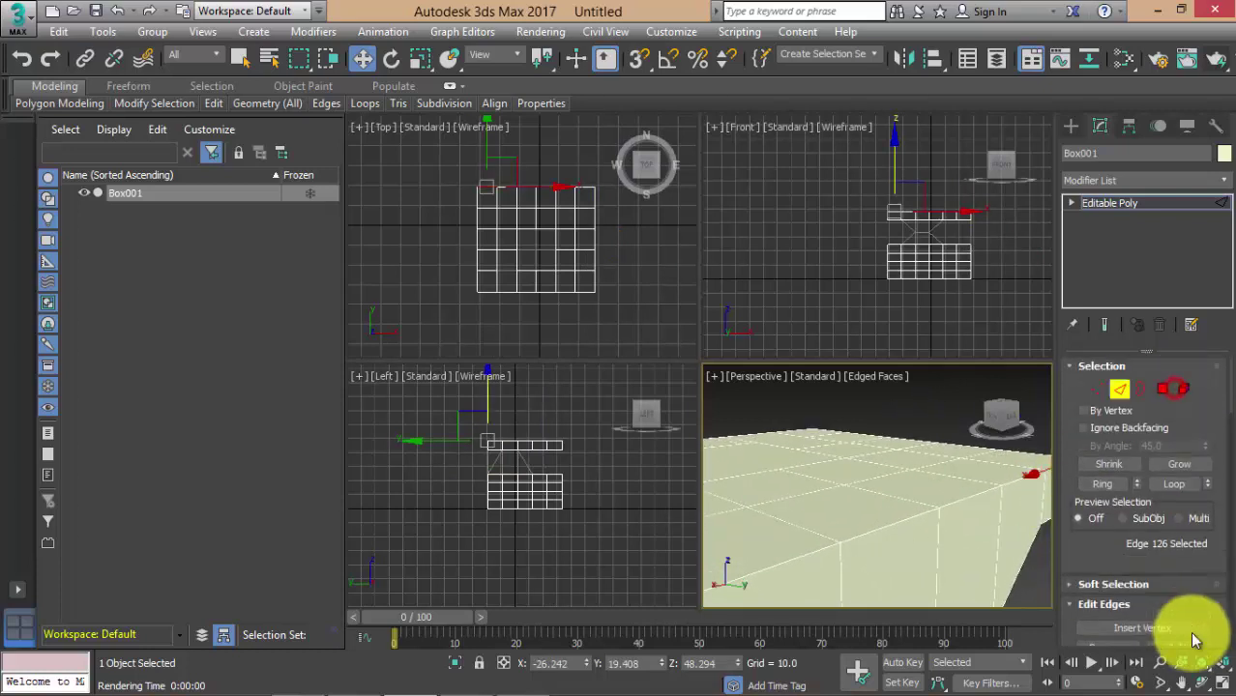
pyautogui.click(1173, 483)
pyautogui.moveTo(799, 529)
pyautogui.mouseDown(button='middle')
pyautogui.moveTo(886, 498)
pyautogui.moveTo(957, 533)
pyautogui.mouseUp(button='middle')
pyautogui.moveTo(1097, 553)
pyautogui.mouseDown()
pyautogui.moveTo(1093, 470)
pyautogui.moveTo(1109, 401)
pyautogui.mouseUp()
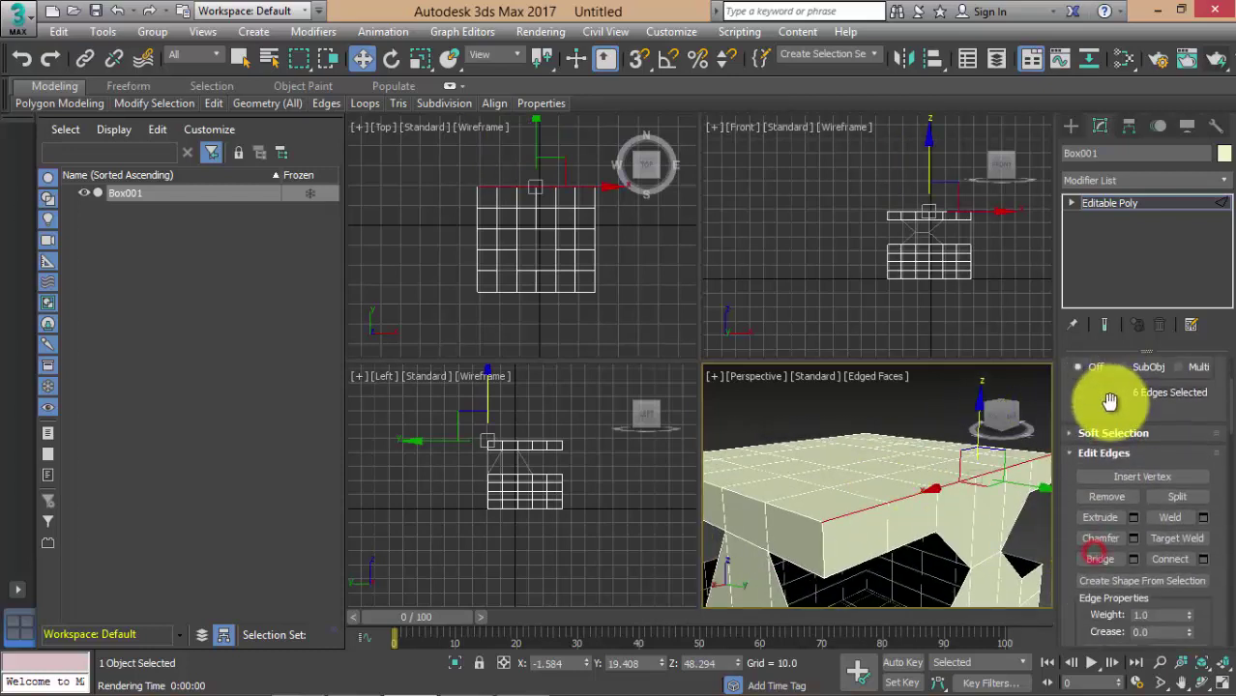
# Chamfer the lid's rim loop by 2.294, adjusting the segment count for a rounded edge.
pyautogui.click(1133, 538)
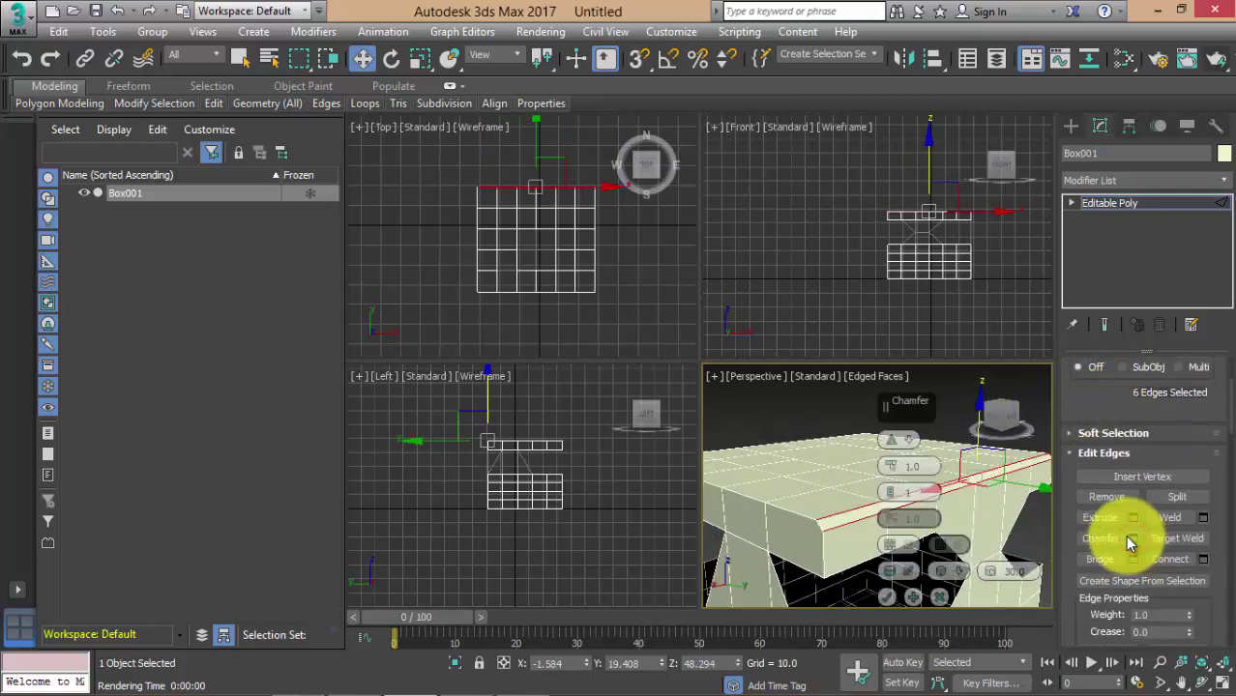
pyautogui.scroll(5, 798, 525)
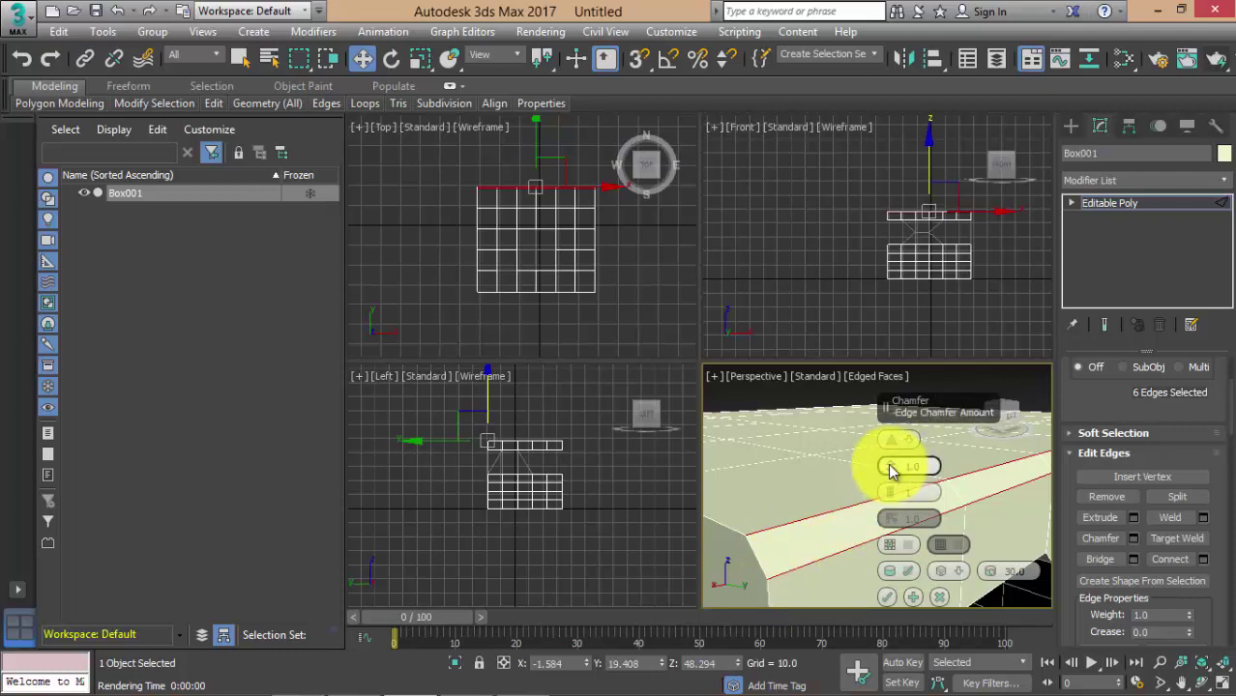
pyautogui.moveTo(889, 465); pyautogui.dragTo(889, 465)
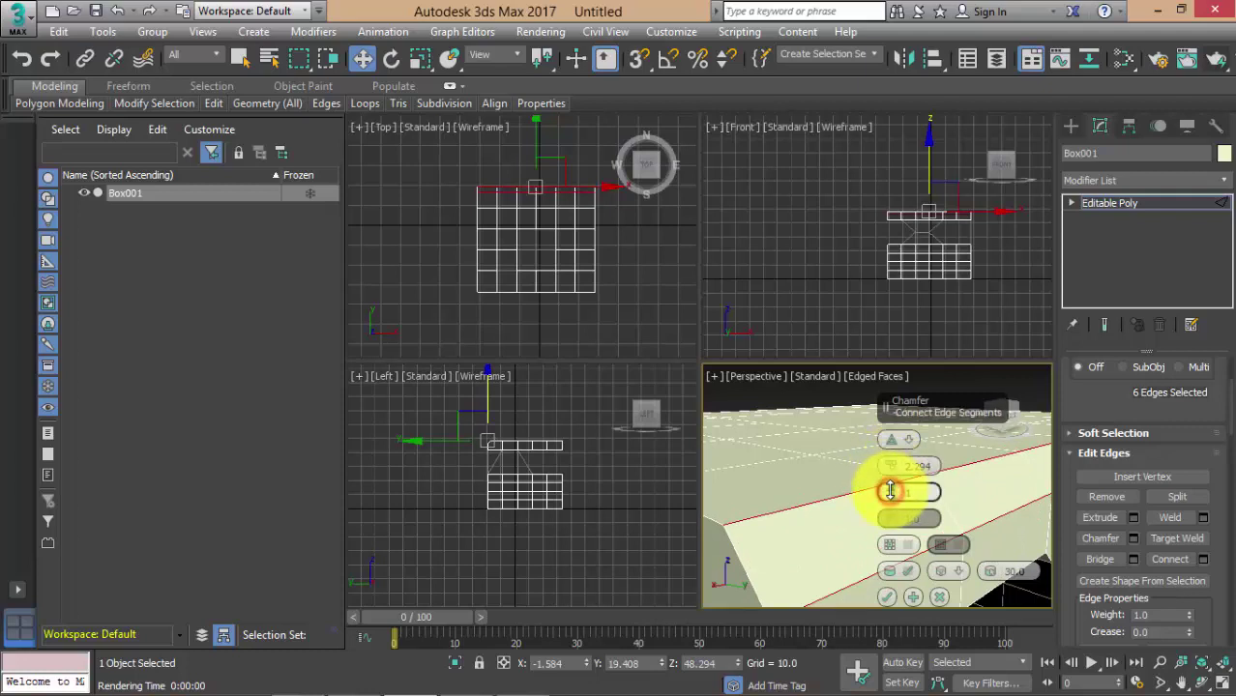
pyautogui.moveTo(890, 490); pyautogui.dragTo(890, 475)
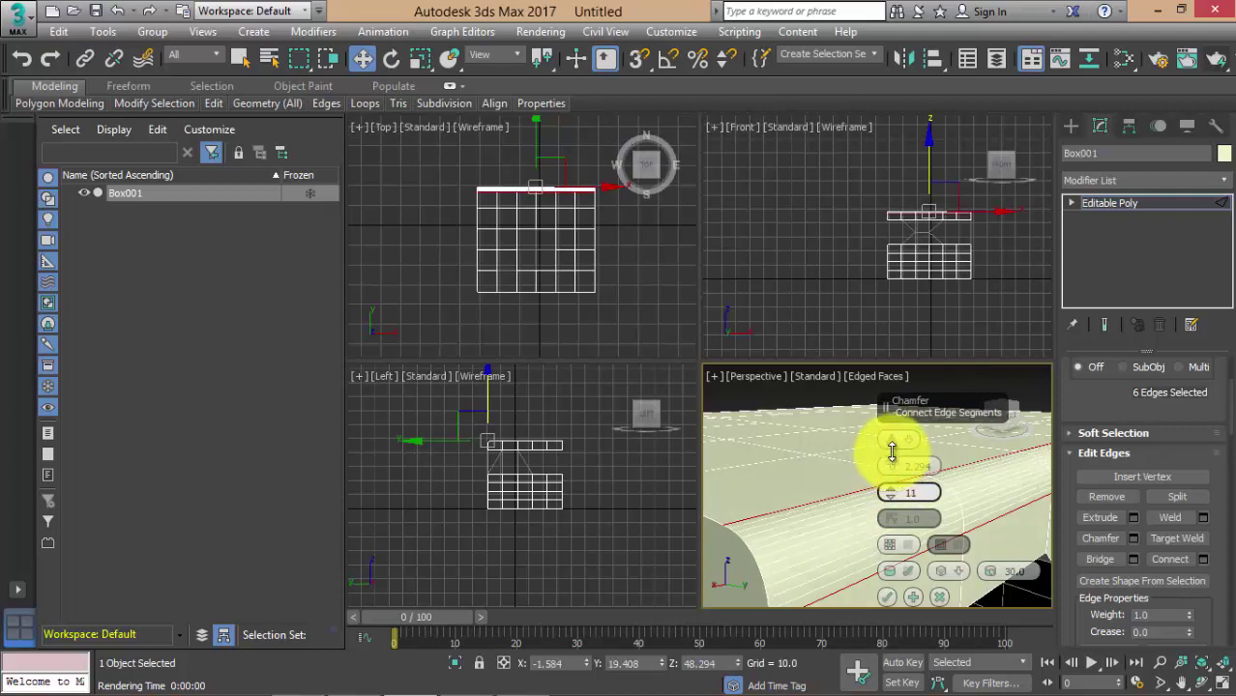
pyautogui.moveTo(891, 443); pyautogui.dragTo(885, 449)
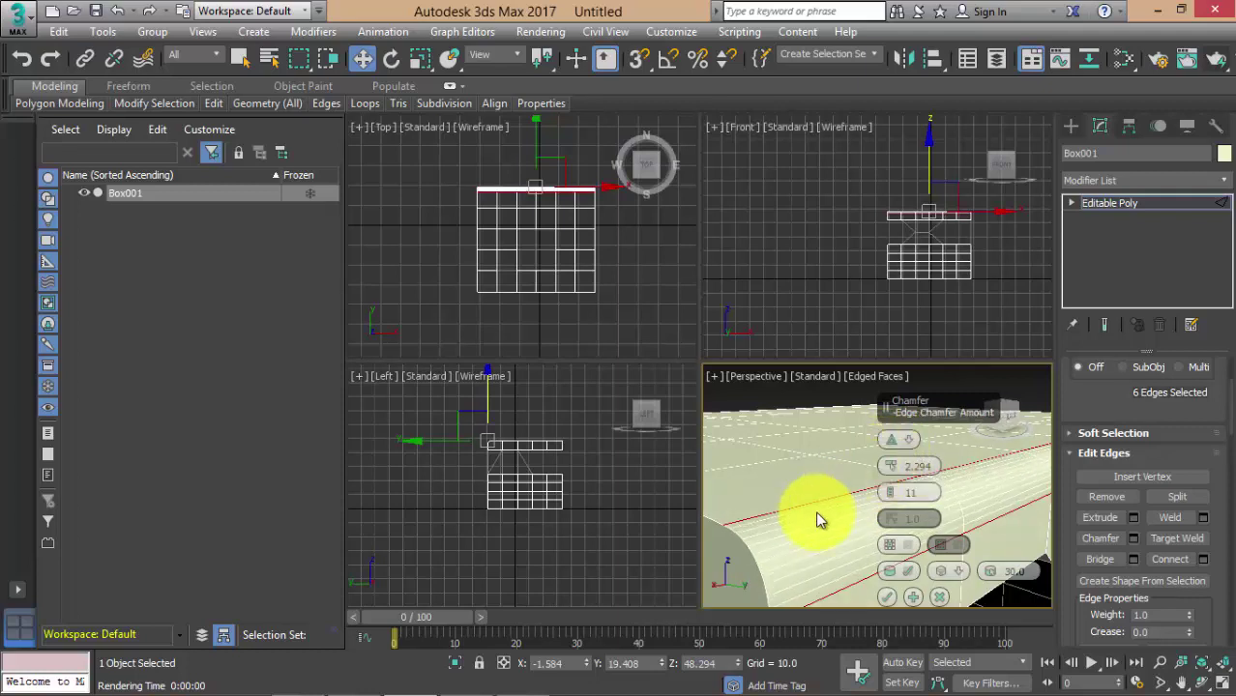
pyautogui.moveTo(817, 511)
pyautogui.keyDown('alt'); pyautogui.mouseDown(button='middle')
pyautogui.moveTo(772, 505)
pyautogui.moveTo(792, 498)
pyautogui.mouseUp(button='middle'); pyautogui.keyUp('alt')
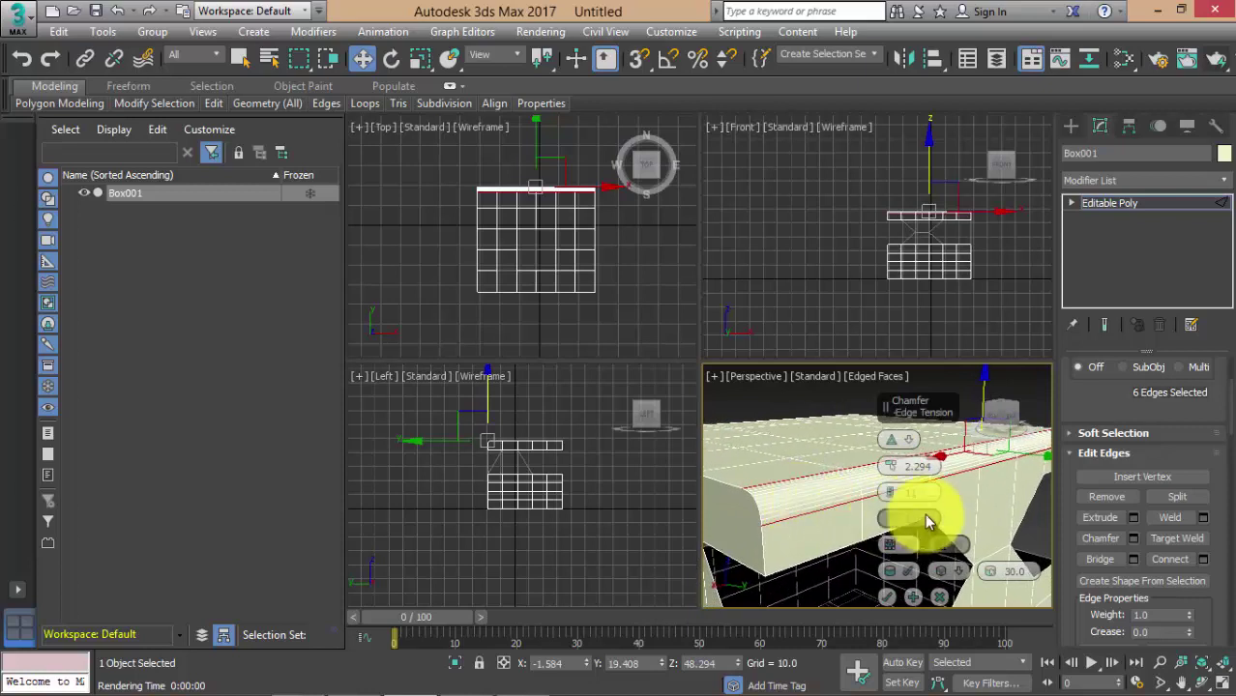
pyautogui.moveTo(888, 491); pyautogui.dragTo(891, 462)
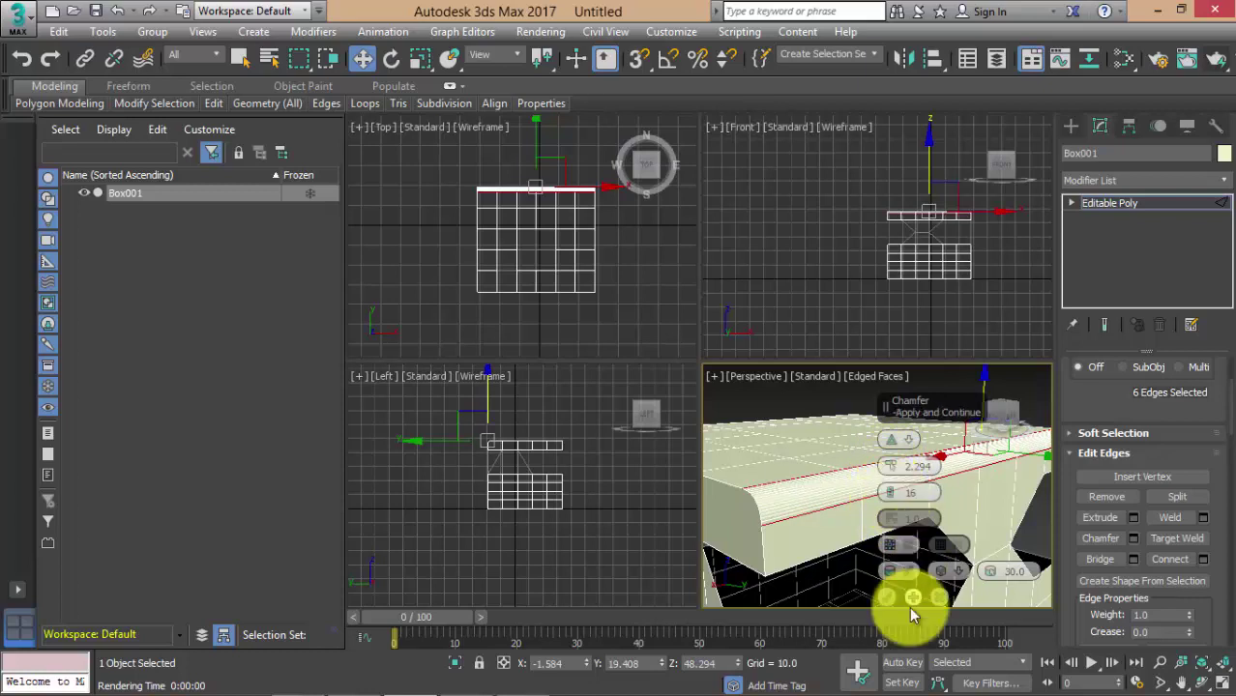
# Set the chamfer smooth threshold to 31.5 and commit the 16-segment chamfer.
pyautogui.moveTo(996, 575)
pyautogui.mouseDown()
pyautogui.moveTo(990, 591)
pyautogui.moveTo(988, 570)
pyautogui.mouseUp()
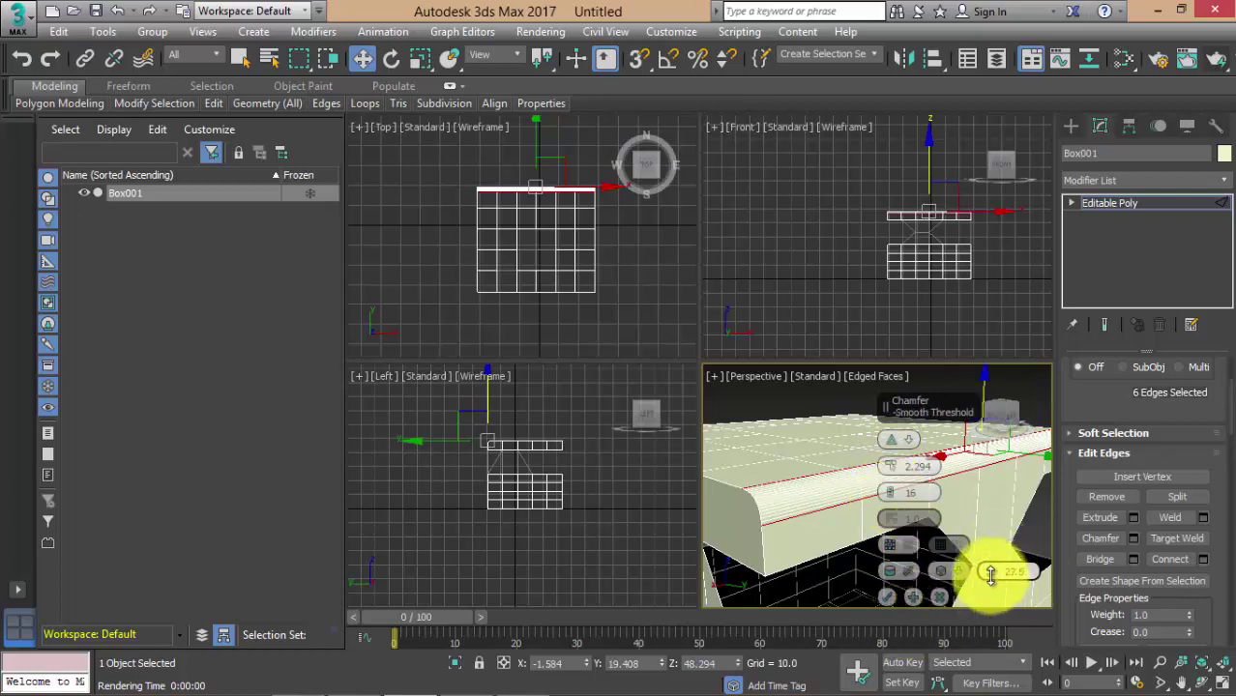
pyautogui.click(910, 547)
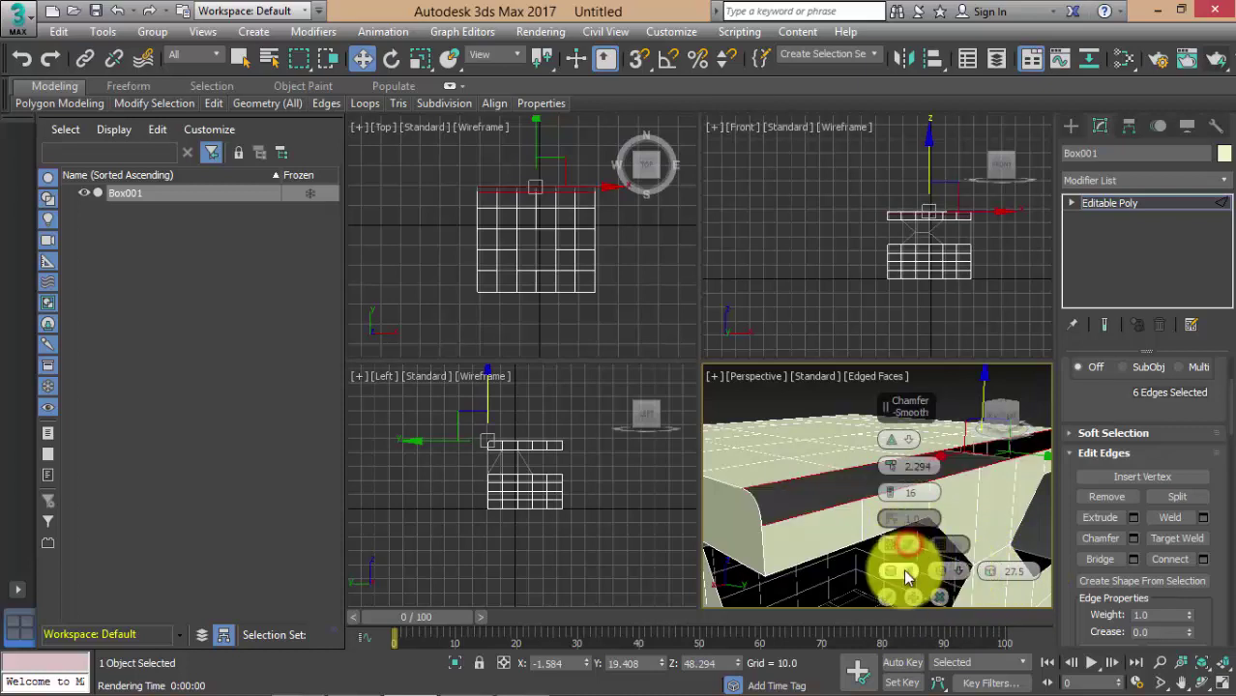
pyautogui.scroll(3, 773, 497)
pyautogui.scroll(-2, 775, 499)
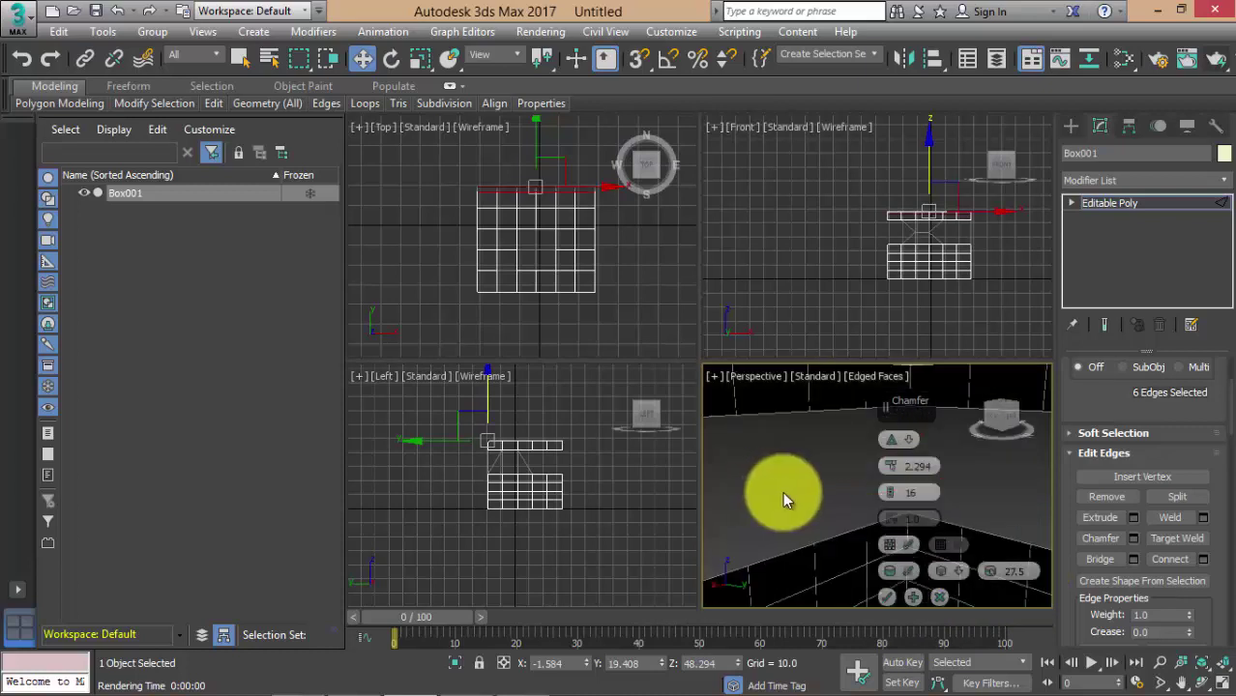
pyautogui.scroll(-2, 783, 491)
pyautogui.click(1013, 571)
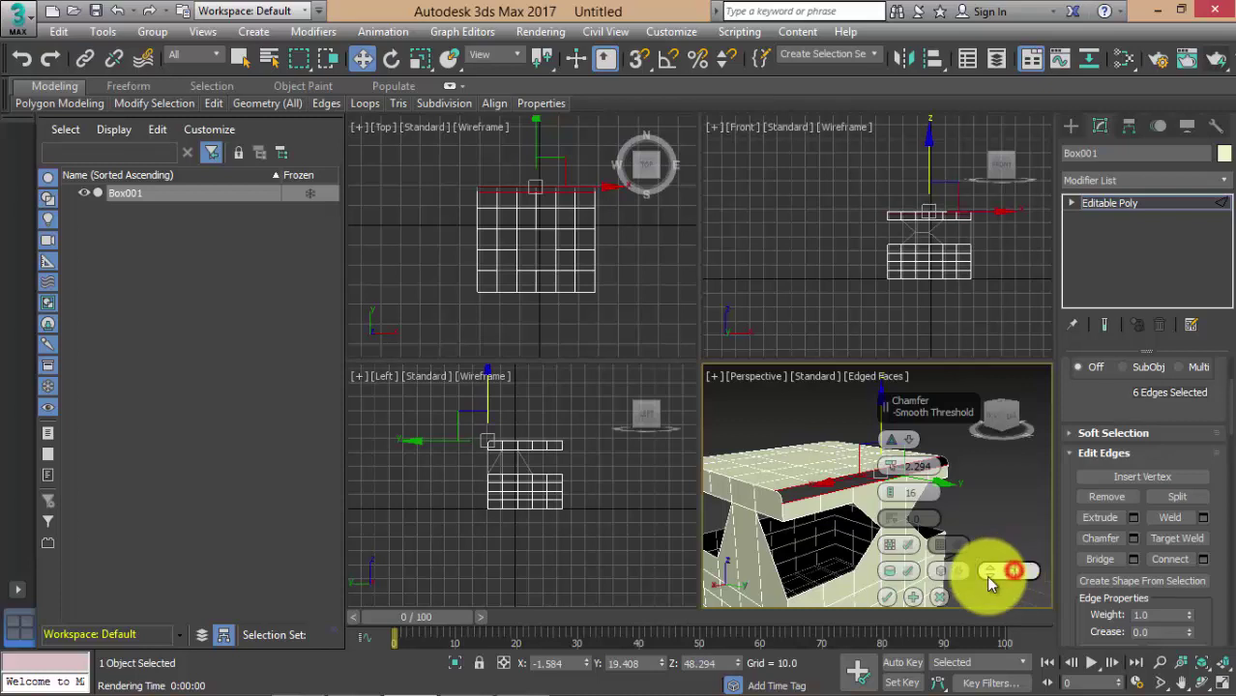
pyautogui.moveTo(991, 578); pyautogui.dragTo(992, 569)
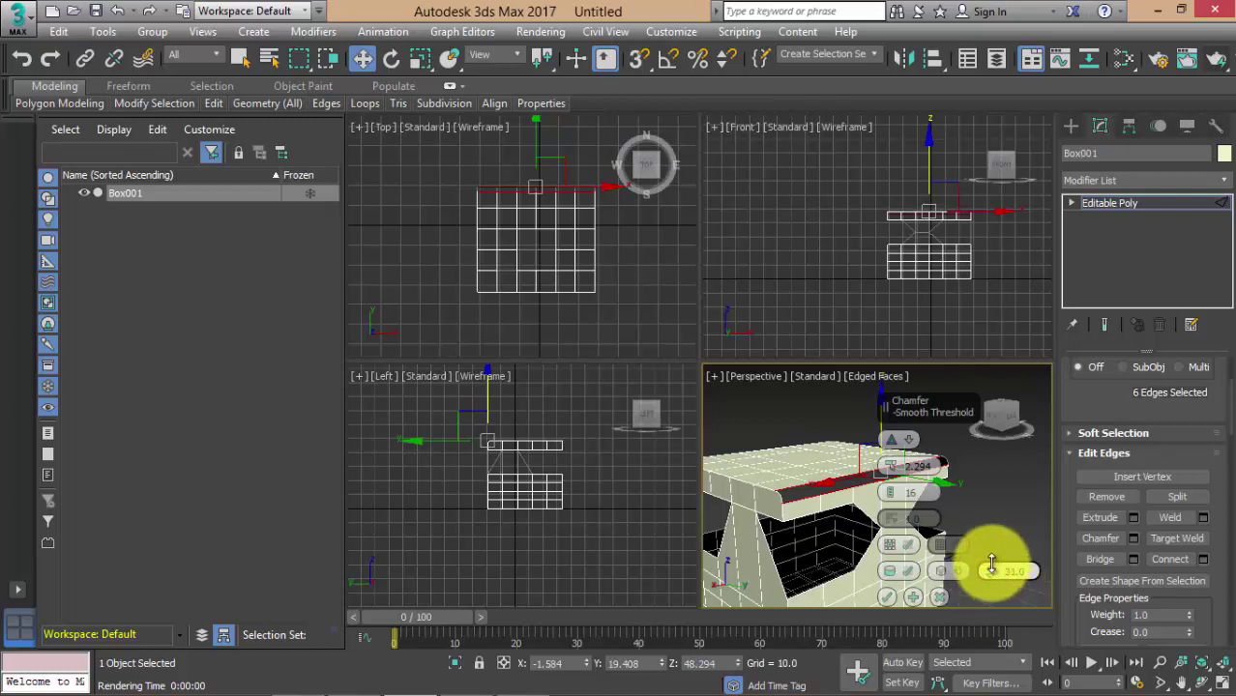
pyautogui.click(887, 600)
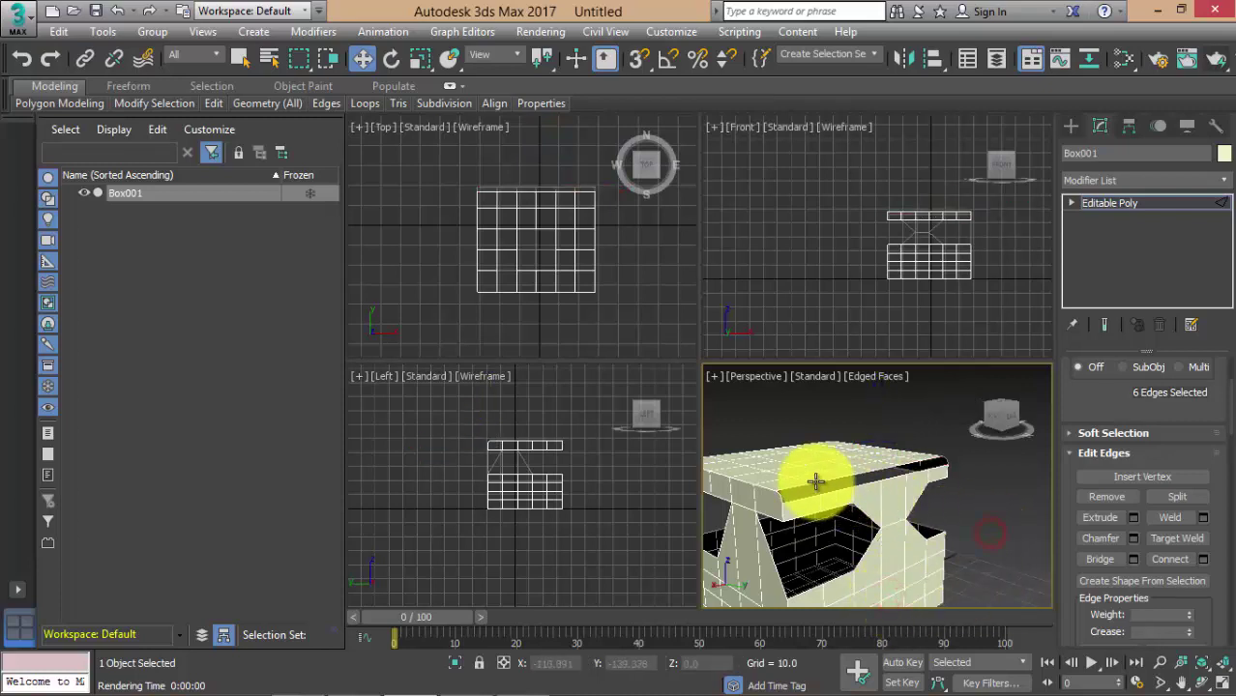
# Start a chamfer on the selected edges with the Open Chamfer option toggled.
pyautogui.scroll(3, 817, 488)
pyautogui.scroll(-2, 854, 504)
pyautogui.scroll(-2, 864, 507)
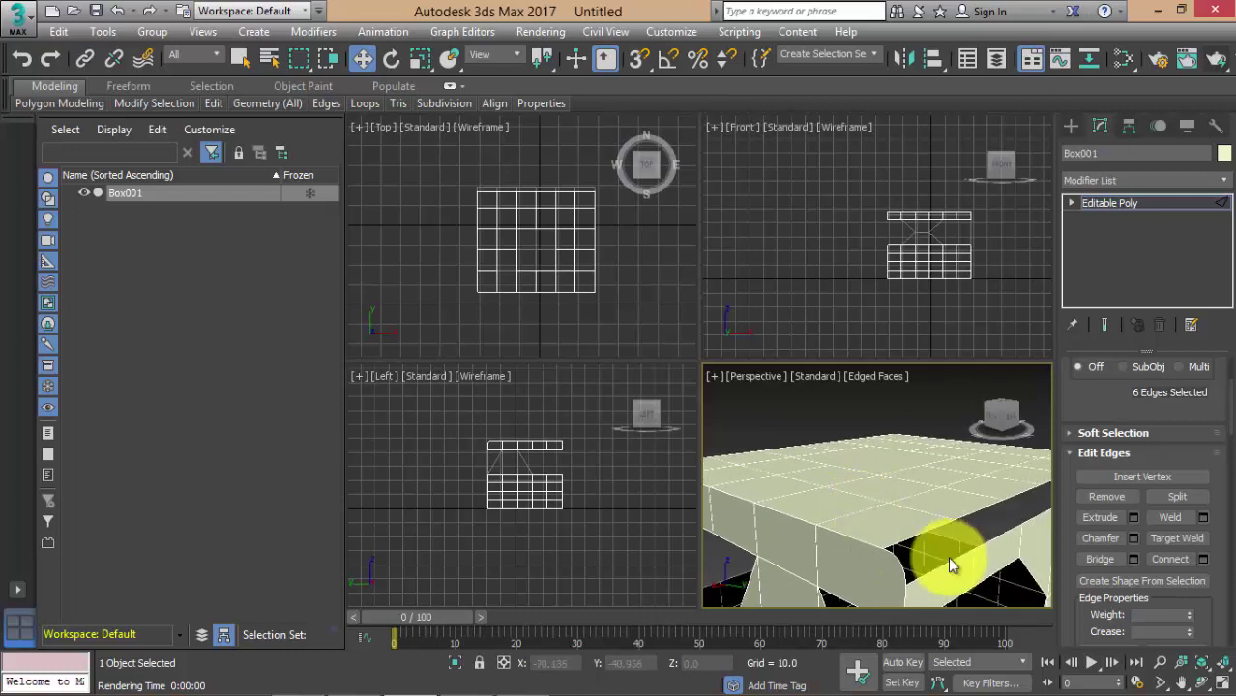
pyautogui.moveTo(952, 560)
pyautogui.mouseDown(button='middle')
pyautogui.moveTo(881, 523)
pyautogui.moveTo(808, 517)
pyautogui.mouseUp(button='middle')
pyautogui.scroll(1, 766, 508)
pyautogui.scroll(2, 793, 514)
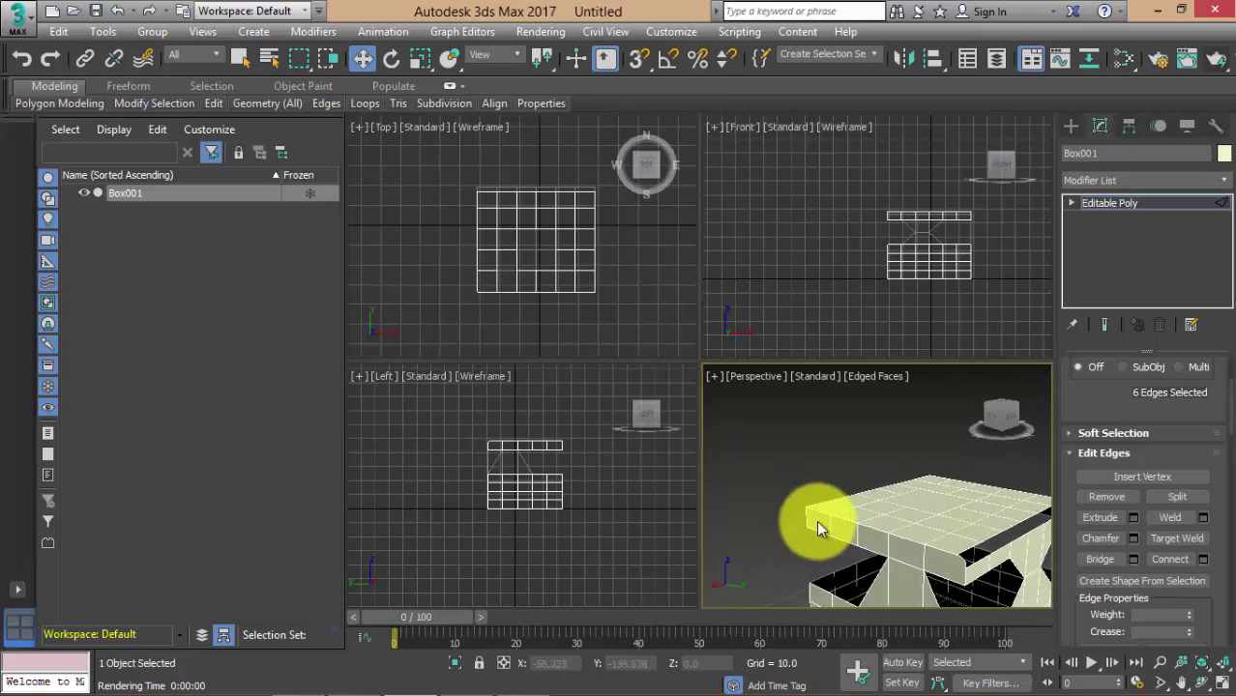
pyautogui.scroll(2, 819, 526)
pyautogui.scroll(-2, 870, 531)
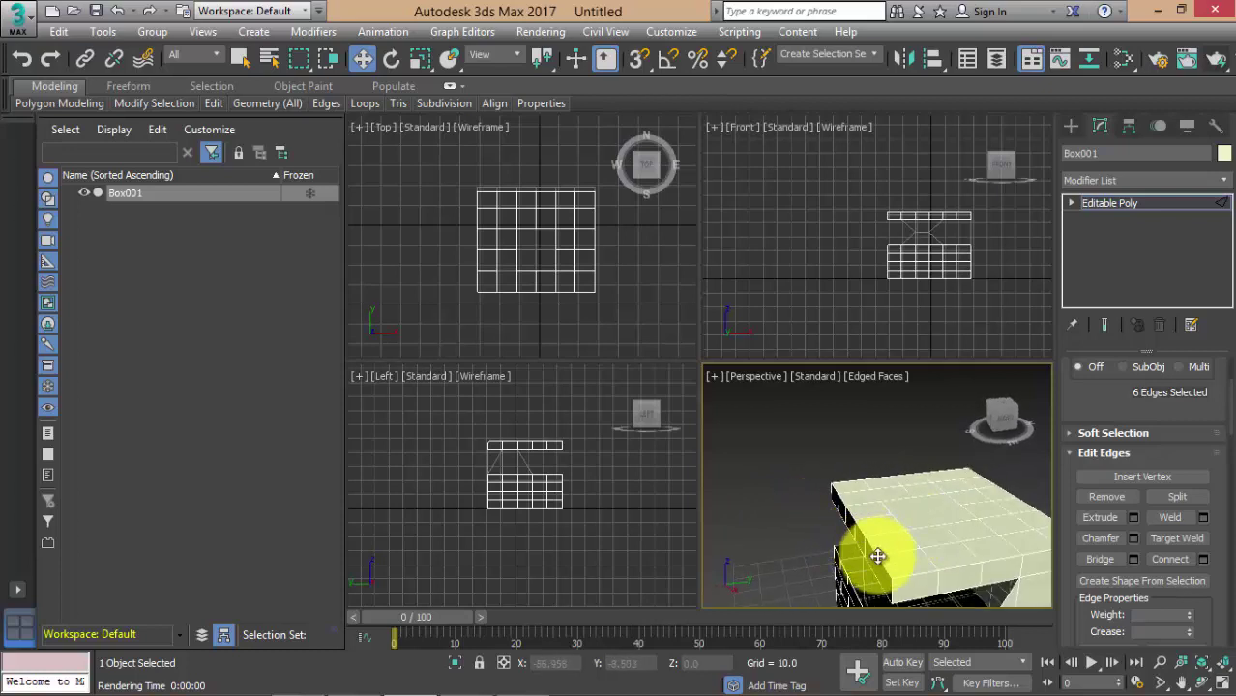
pyautogui.press('w')
pyautogui.moveTo(873, 564); pyautogui.dragTo(865, 552, button='middle')
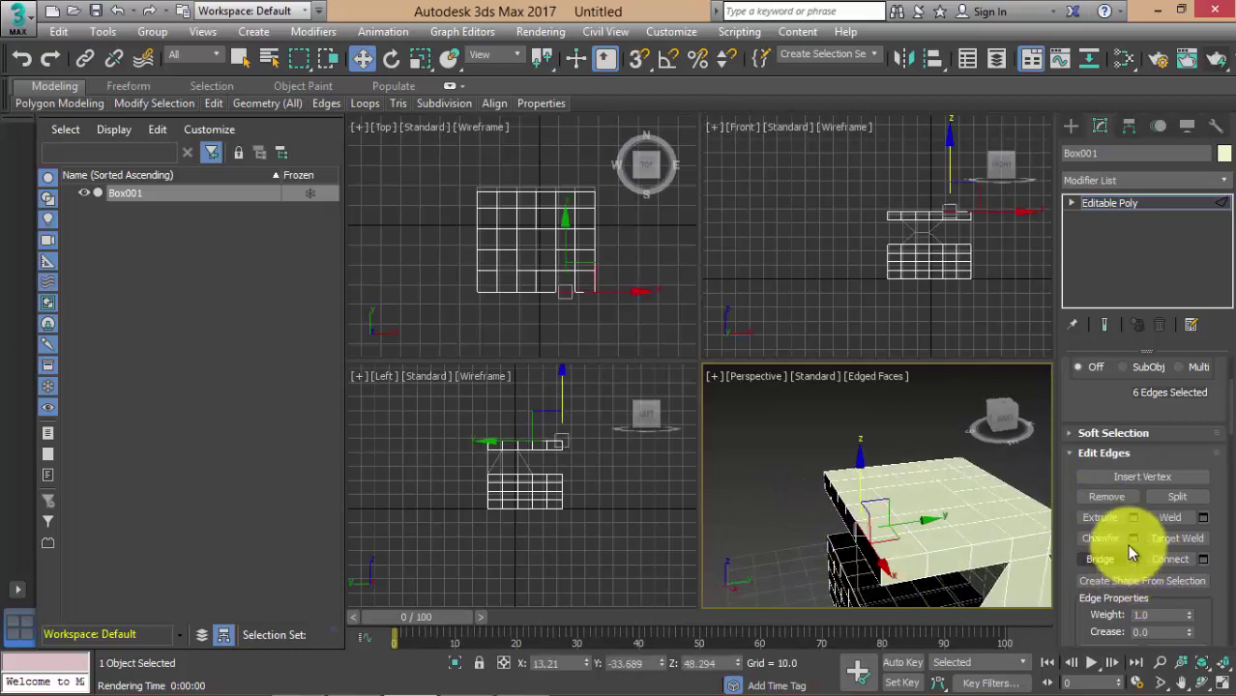
pyautogui.click(1133, 539)
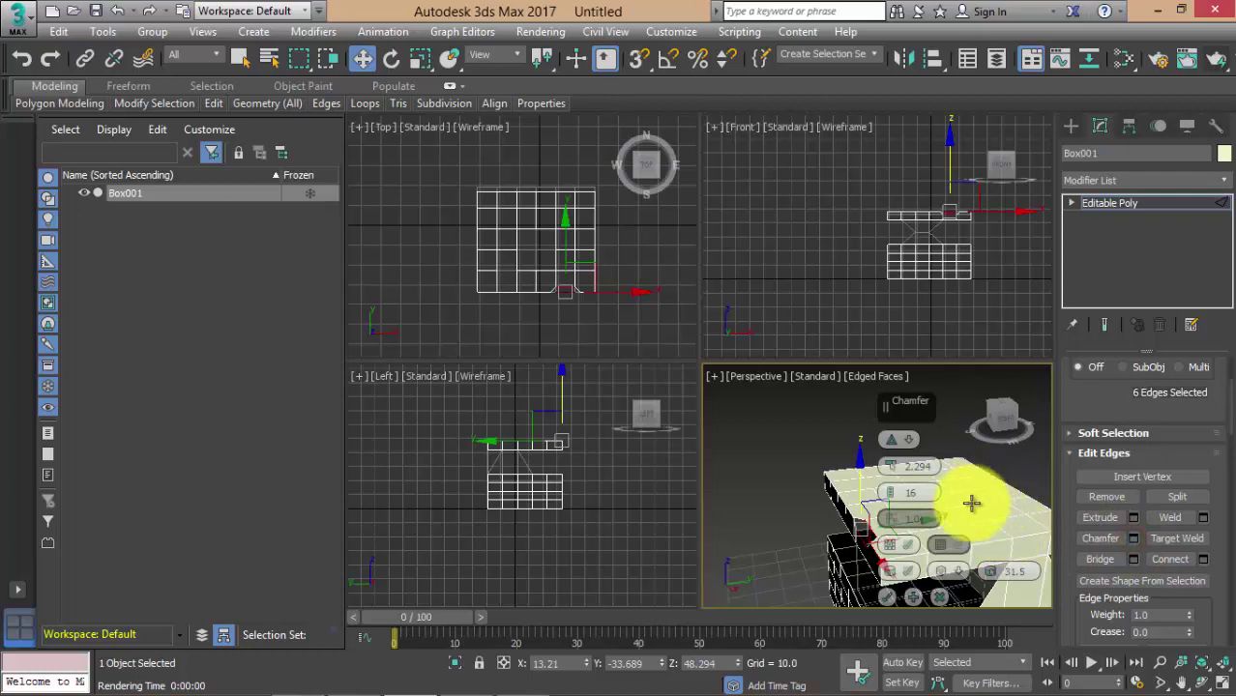
pyautogui.scroll(3, 808, 497)
pyautogui.scroll(2, 739, 488)
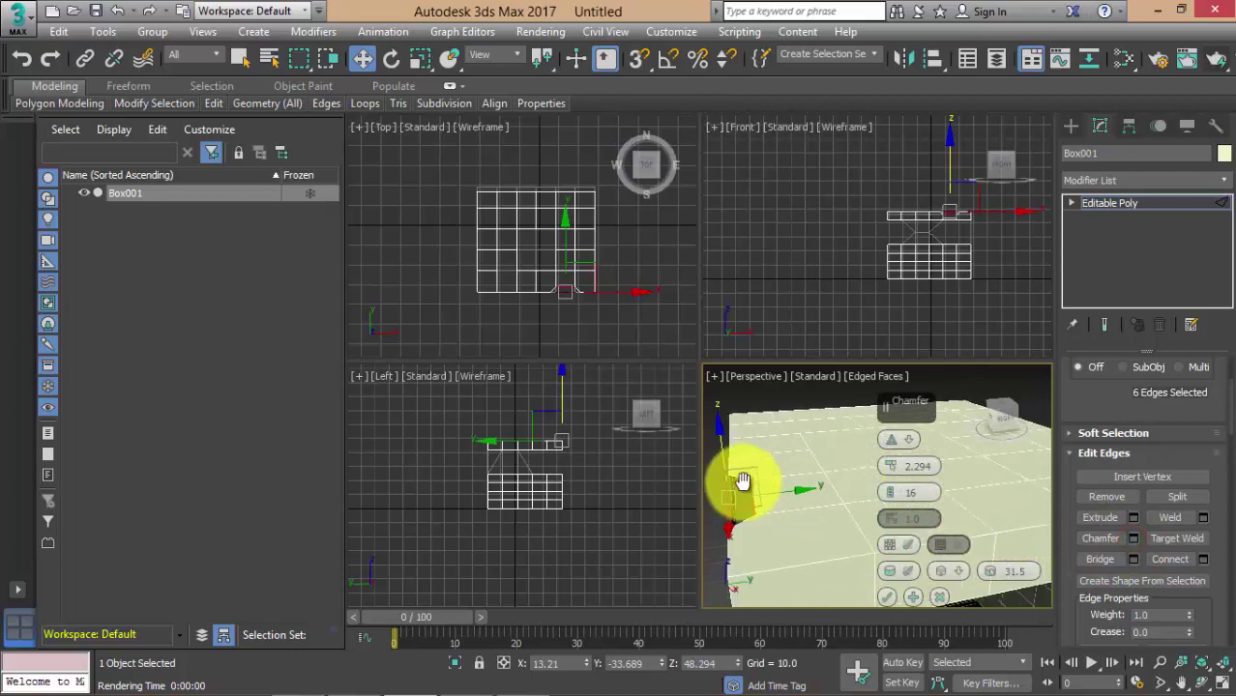
pyautogui.click(889, 546)
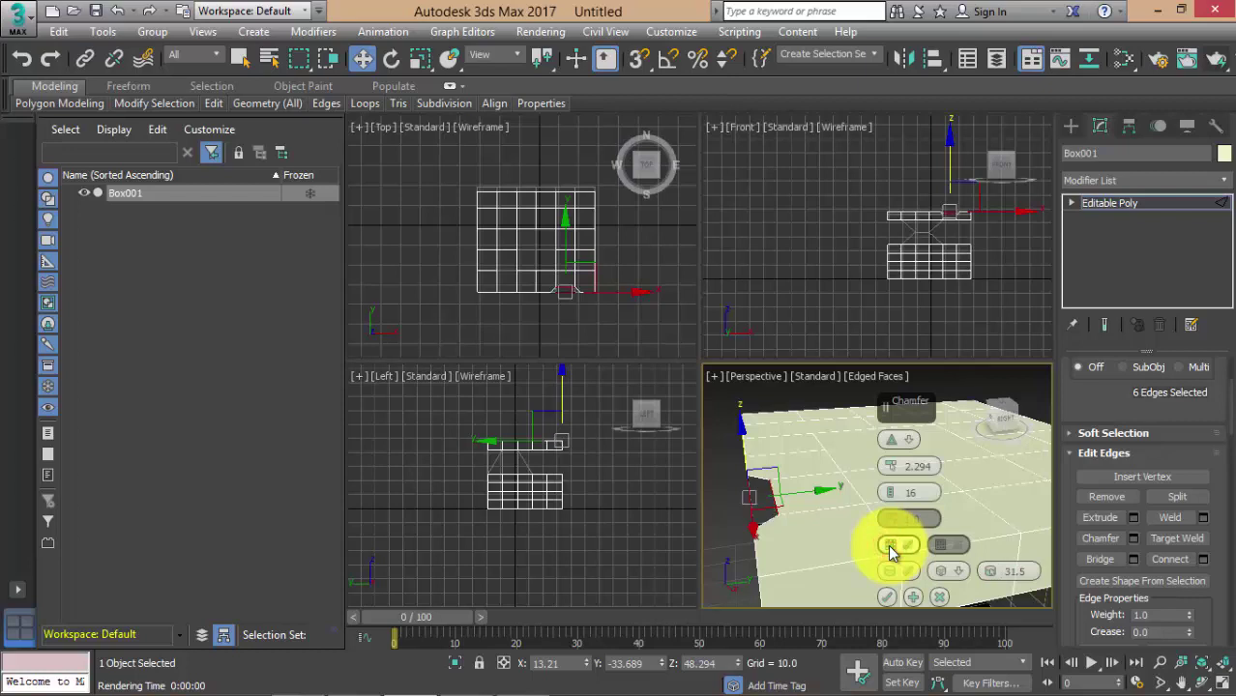
# Chamfer the lid's side edge instead as an open chamfer, leaving a hole.
pyautogui.keyDown('alt'); pyautogui.moveTo(849, 551); pyautogui.dragTo(788, 538, button='middle'); pyautogui.keyUp('alt')
pyautogui.click(823, 528)
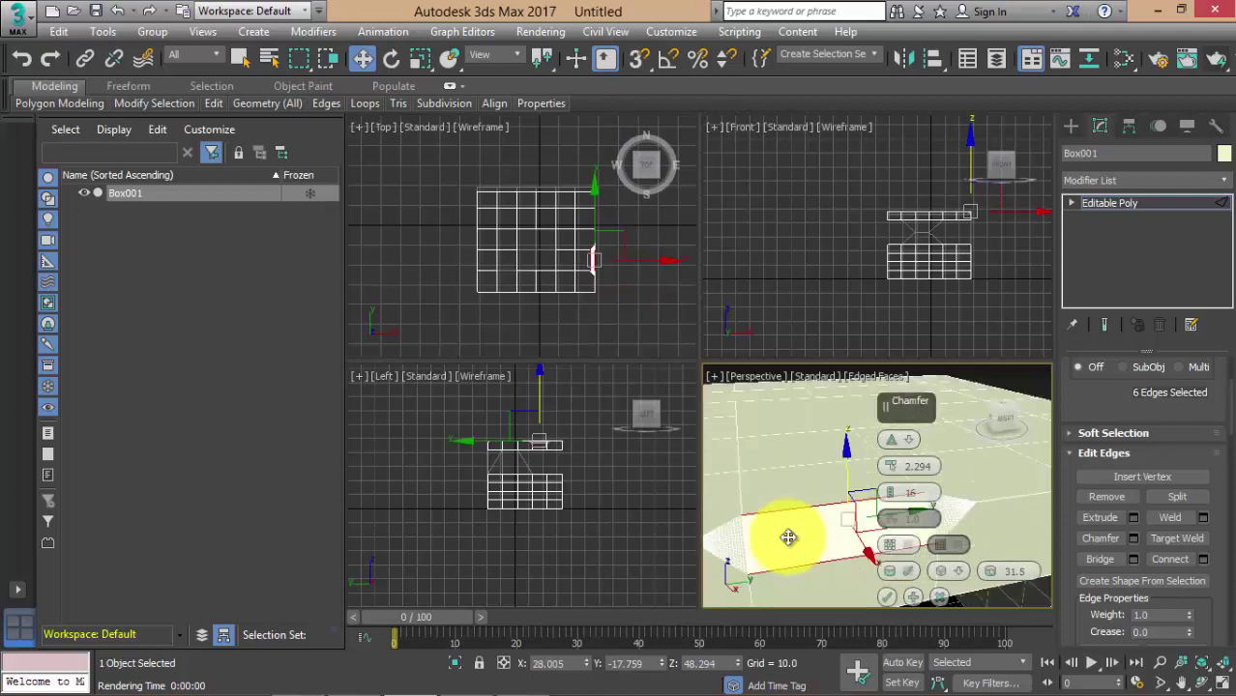
pyautogui.click(889, 547)
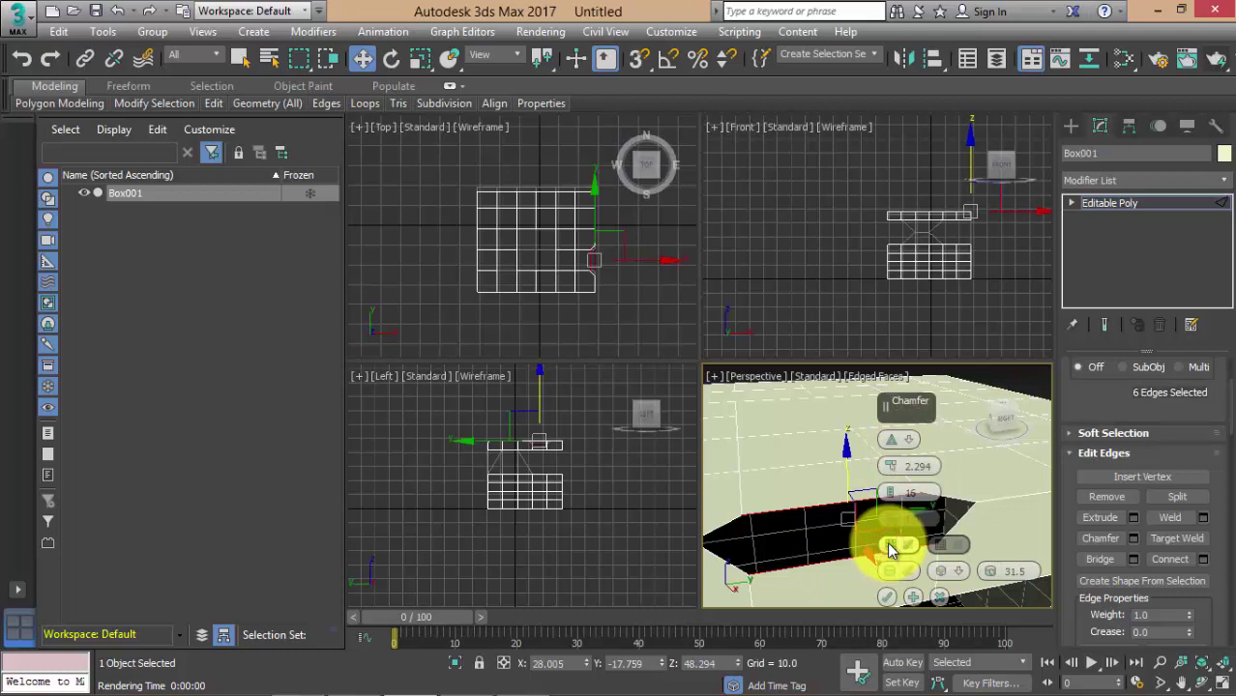
pyautogui.click(885, 597)
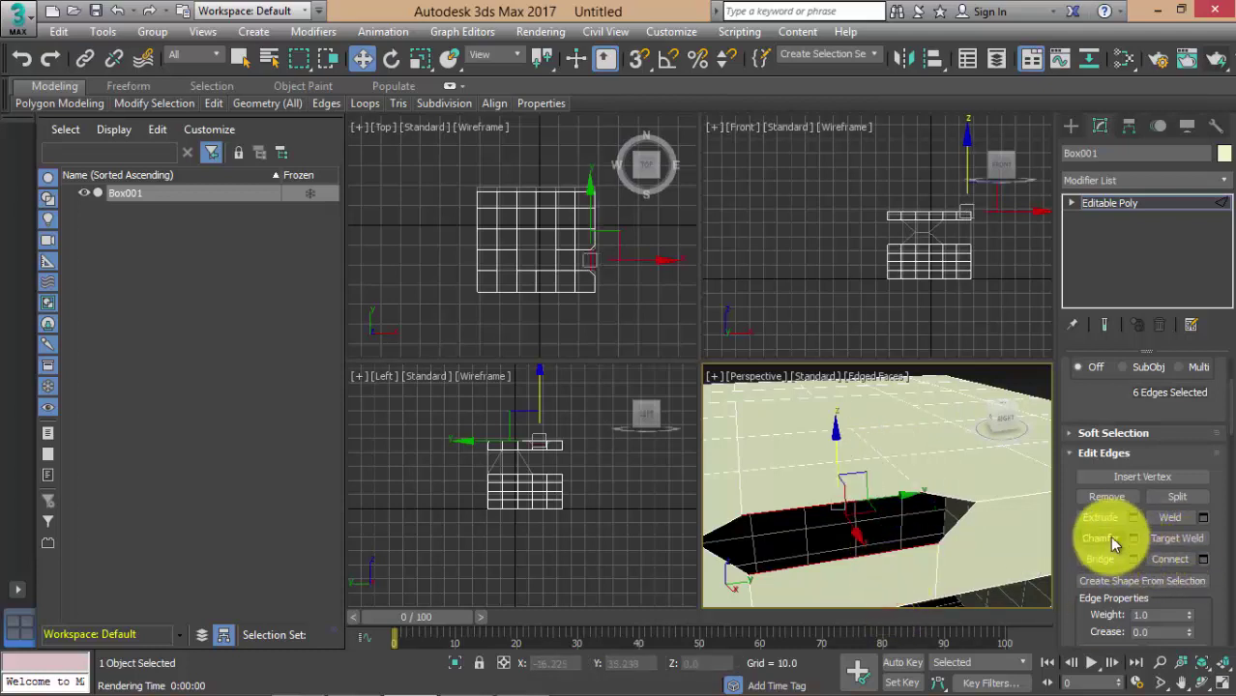
# Undo the open chamfer and select the edge loop along the lower box's rim.
pyautogui.keyDown('alt'); pyautogui.moveTo(922, 473); pyautogui.dragTo(896, 464, button='middle'); pyautogui.keyUp('alt')
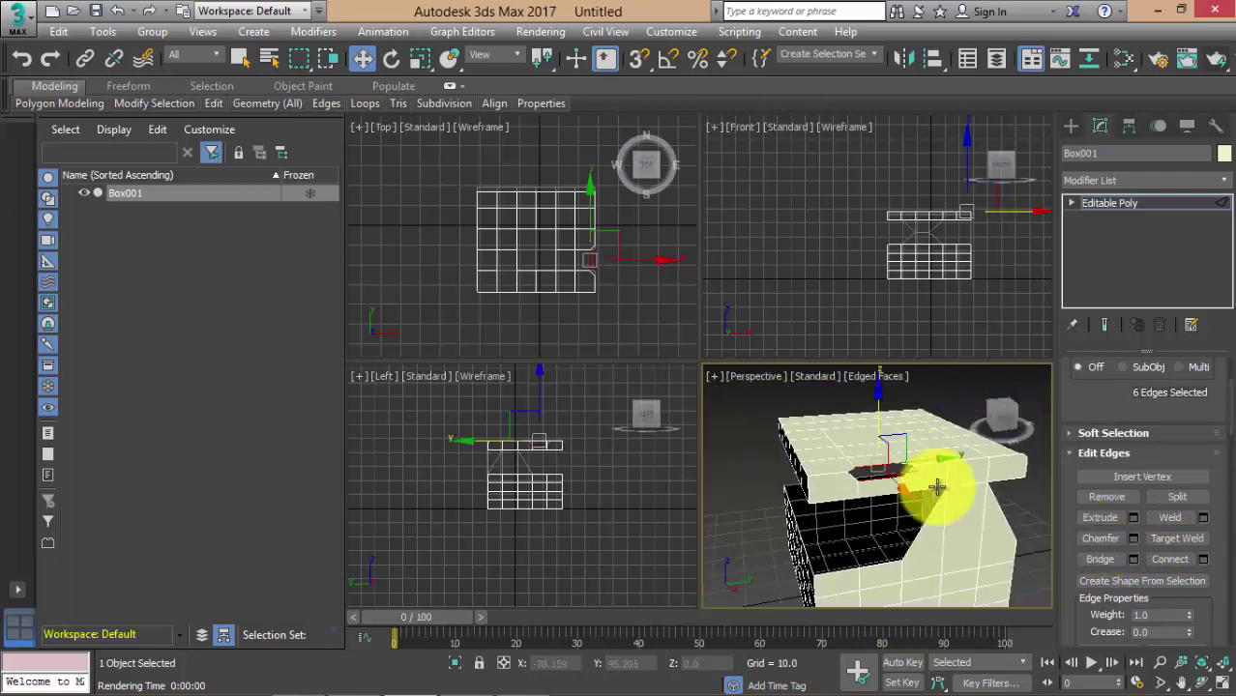
pyautogui.hotkey('ctrl', 'z')
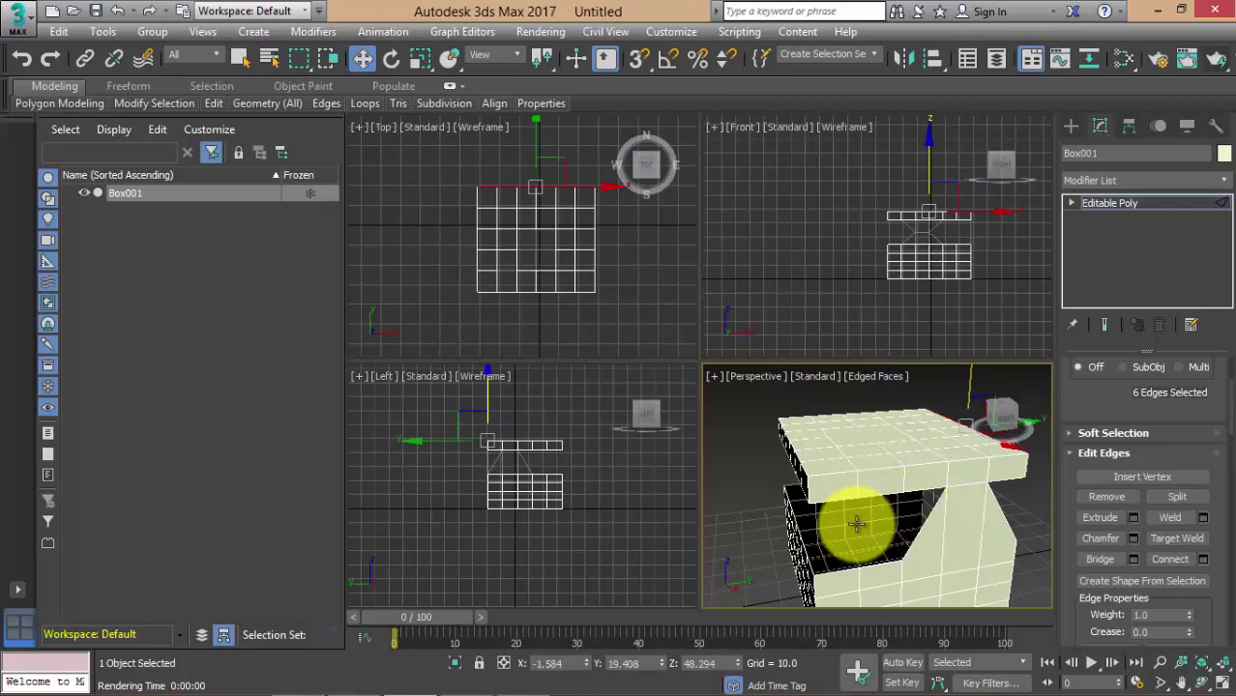
pyautogui.moveTo(860, 513)
pyautogui.keyDown('alt'); pyautogui.mouseDown(button='middle')
pyautogui.moveTo(951, 502)
pyautogui.moveTo(781, 501)
pyautogui.moveTo(860, 513)
pyautogui.moveTo(949, 496)
pyautogui.moveTo(915, 498)
pyautogui.mouseUp(button='middle'); pyautogui.keyUp('alt')
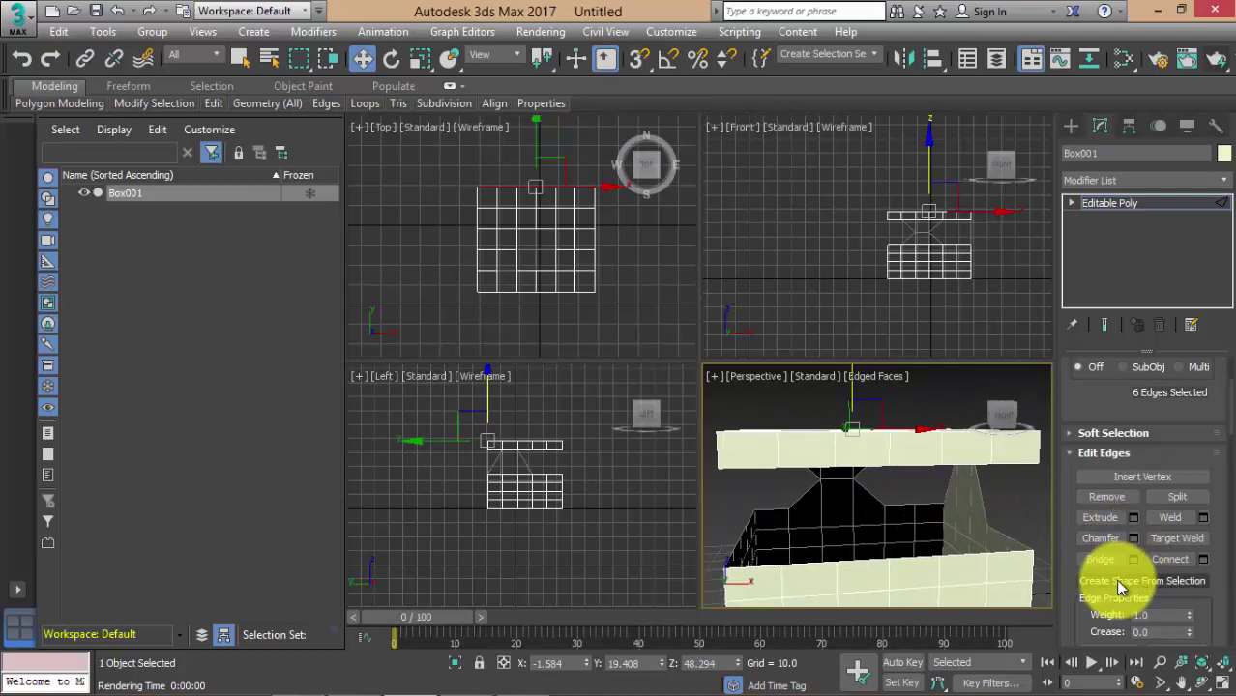
pyautogui.doubleClick(912, 561)
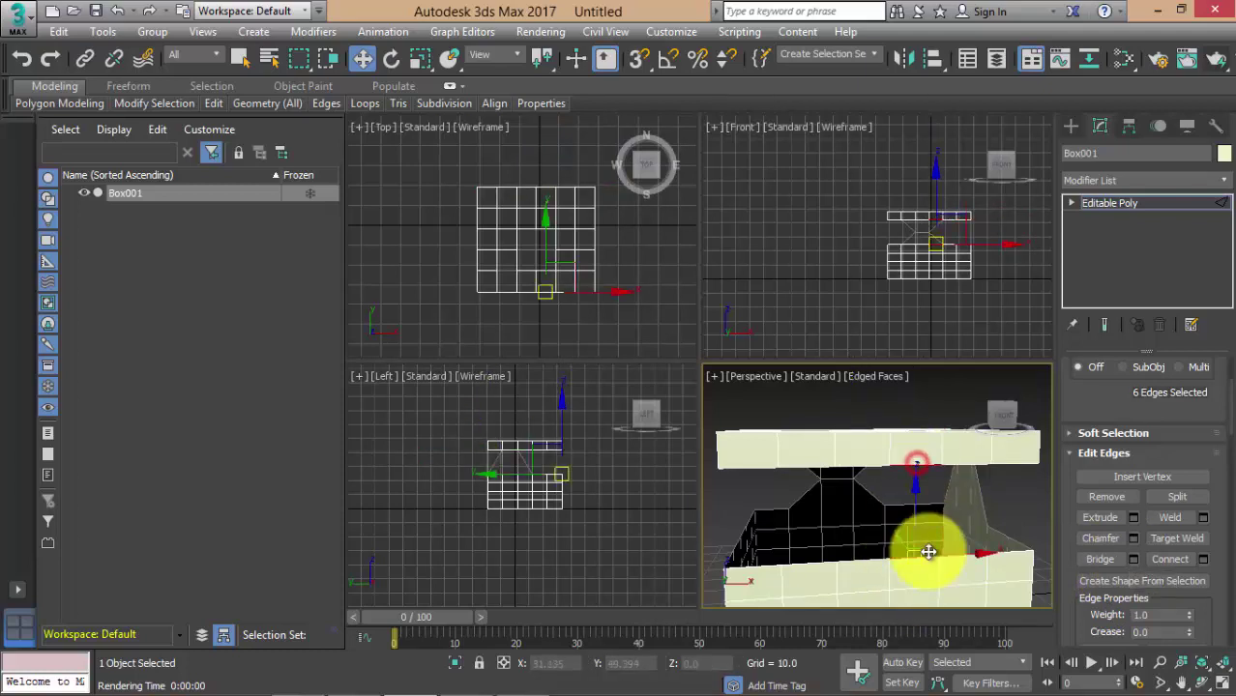
# Bridge the lid edge to the lower box edge in a maximized Perspective view, then deselect.
pyautogui.click(1133, 559)
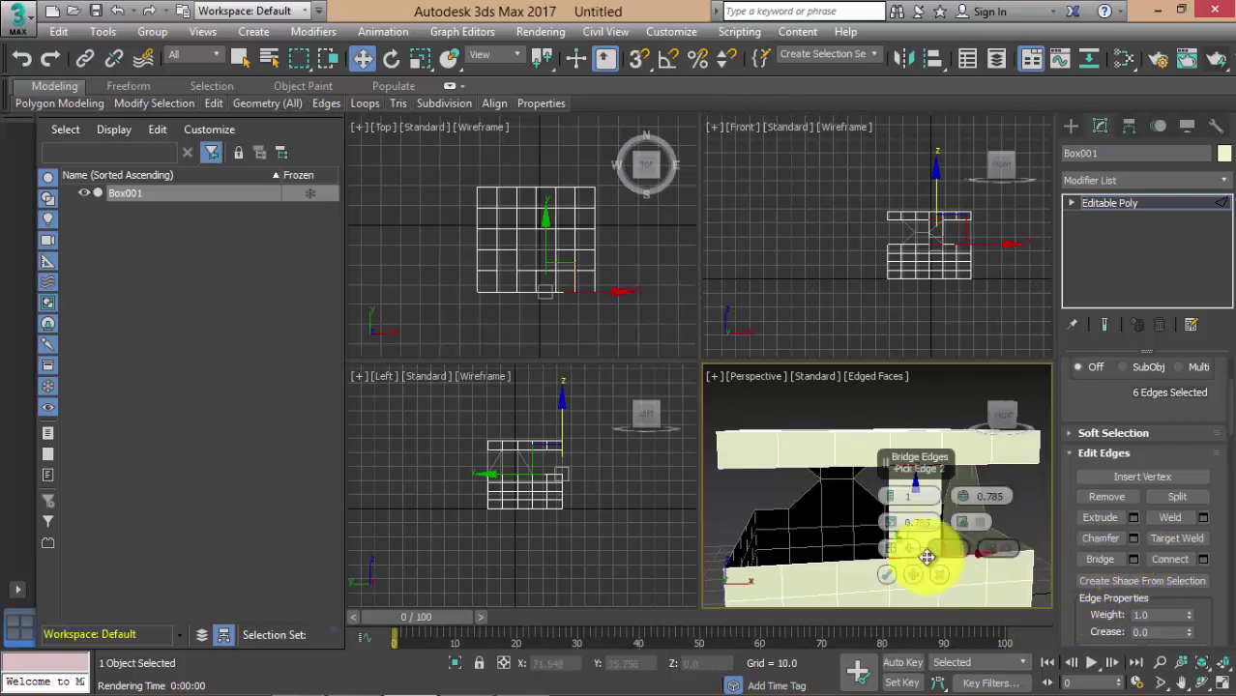
pyautogui.scroll(3, 739, 566)
pyautogui.scroll(2, 737, 564)
pyautogui.moveTo(738, 564); pyautogui.dragTo(741, 565, button='middle')
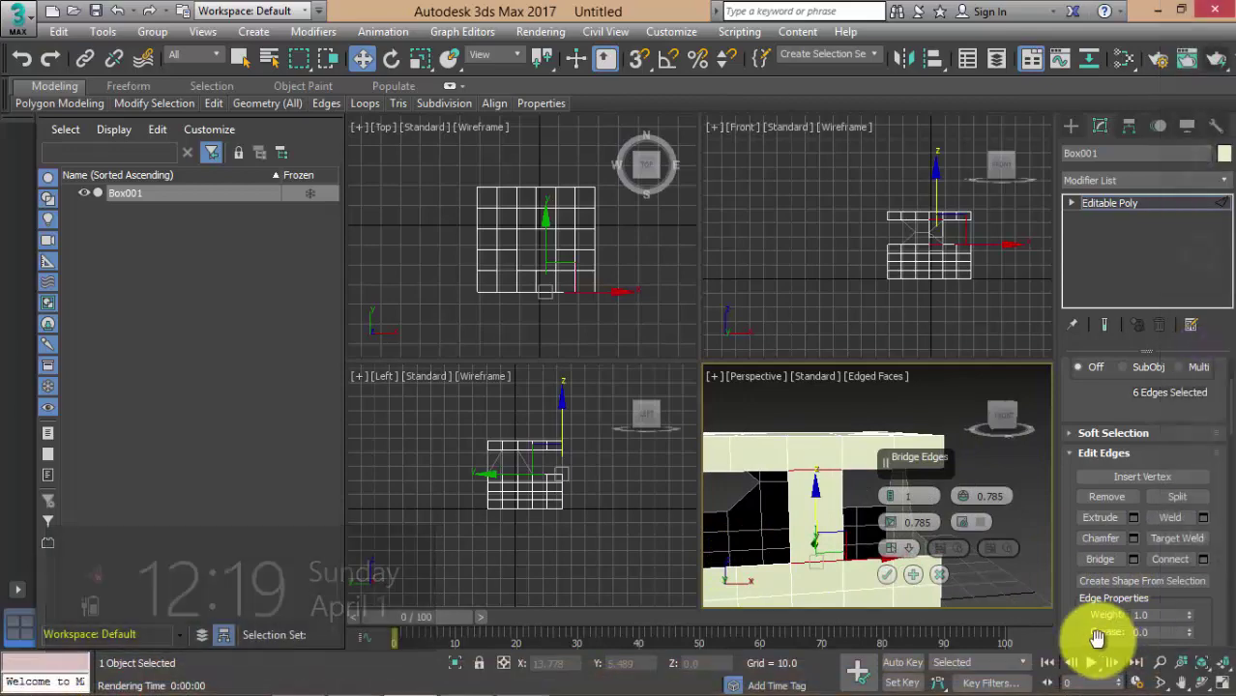
pyautogui.click(1215, 682)
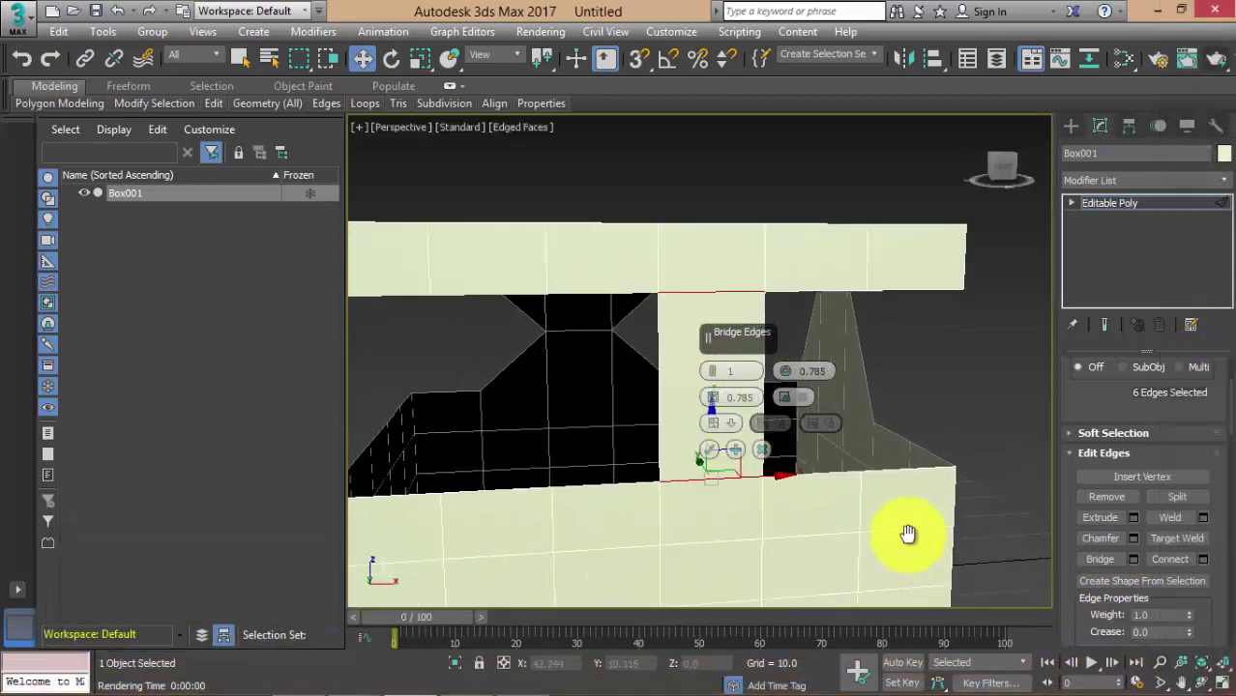
pyautogui.moveTo(908, 534); pyautogui.dragTo(896, 507, button='middle')
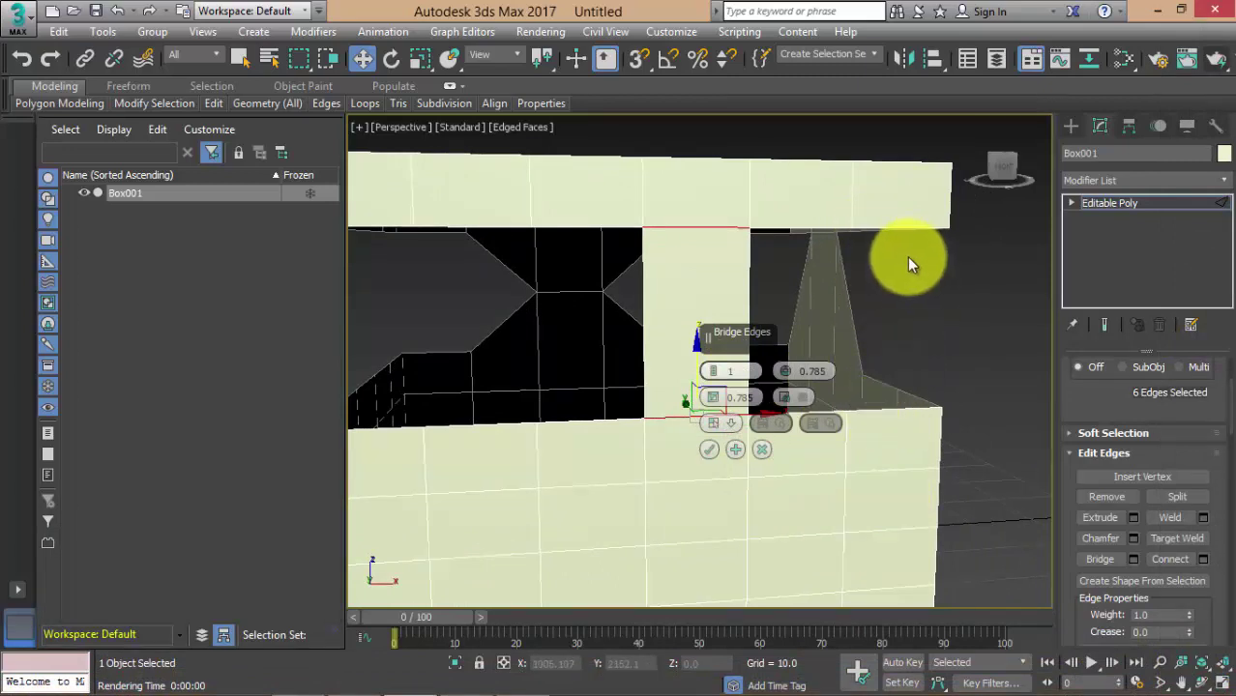
pyautogui.click(708, 452)
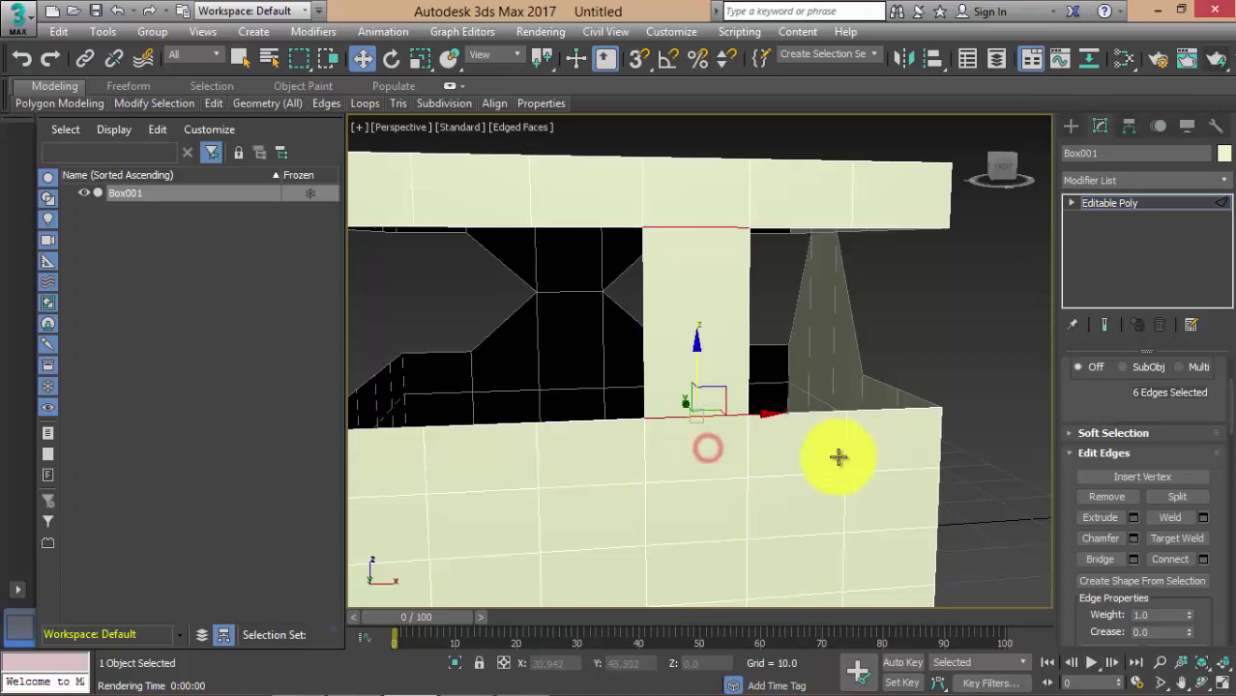
pyautogui.click(996, 487)
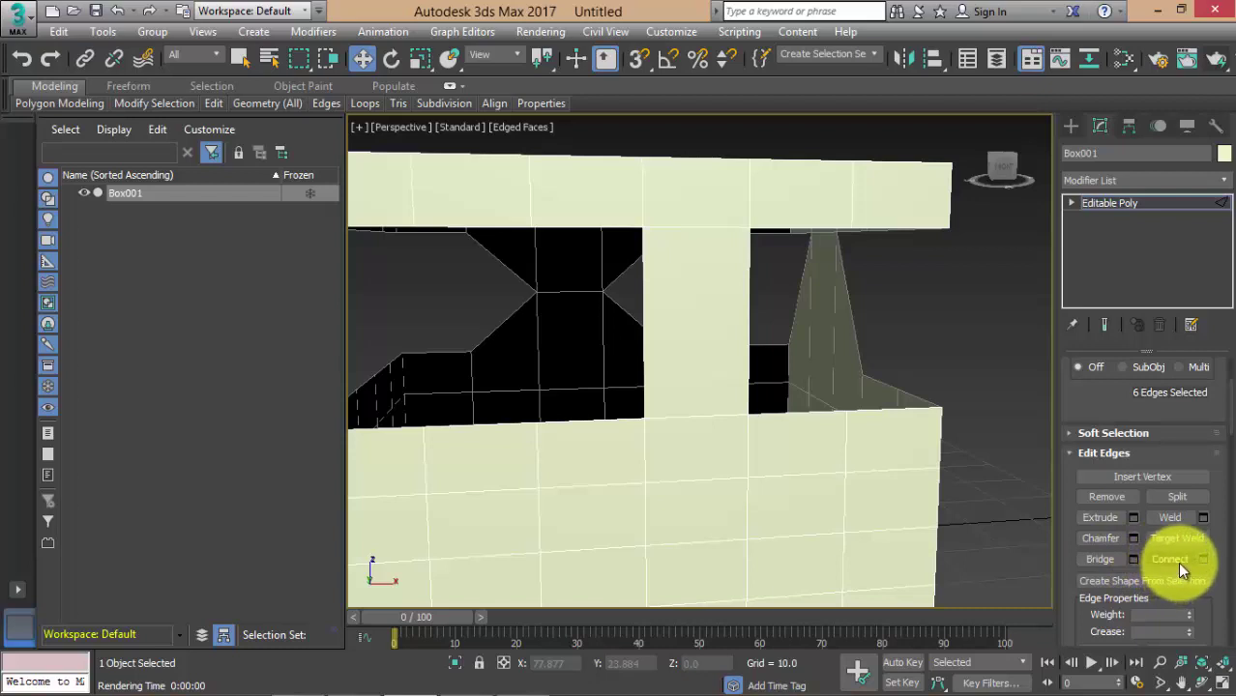
# Select the strip's left and right vertical edges and connect them with 7 segments.
pyautogui.click(745, 372)
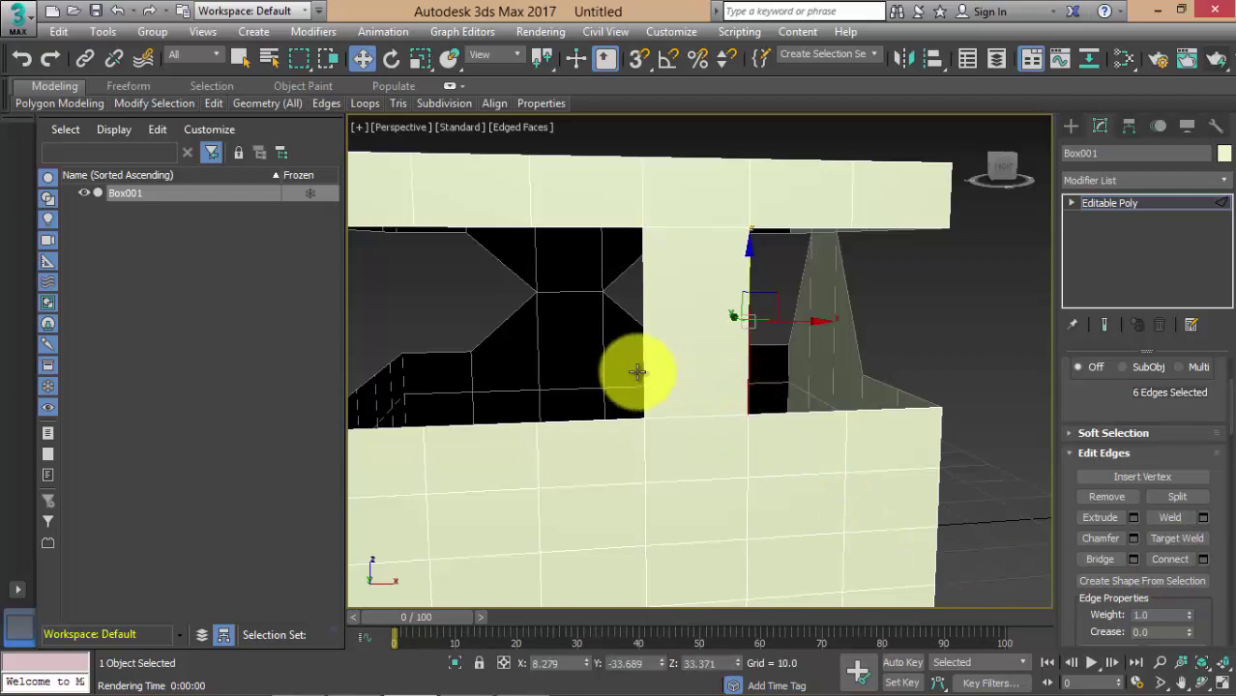
pyautogui.click(642, 372)
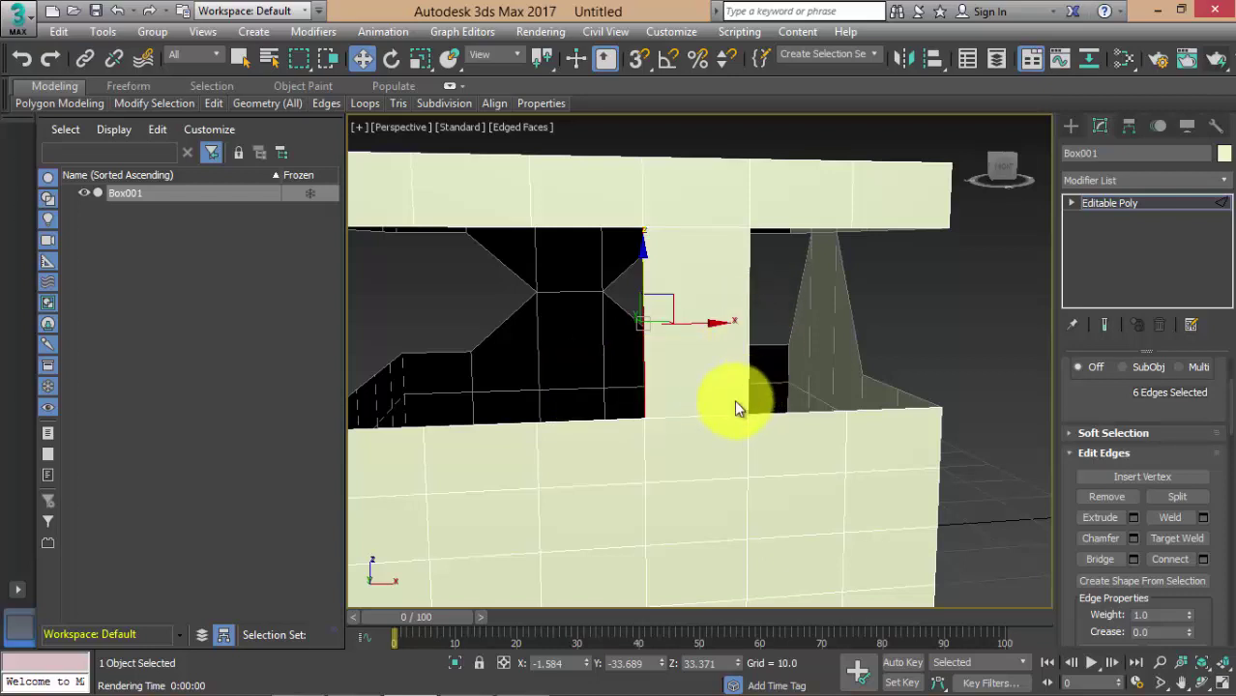
pyautogui.keyDown('ctrl'); pyautogui.click(748, 375); pyautogui.keyUp('ctrl')
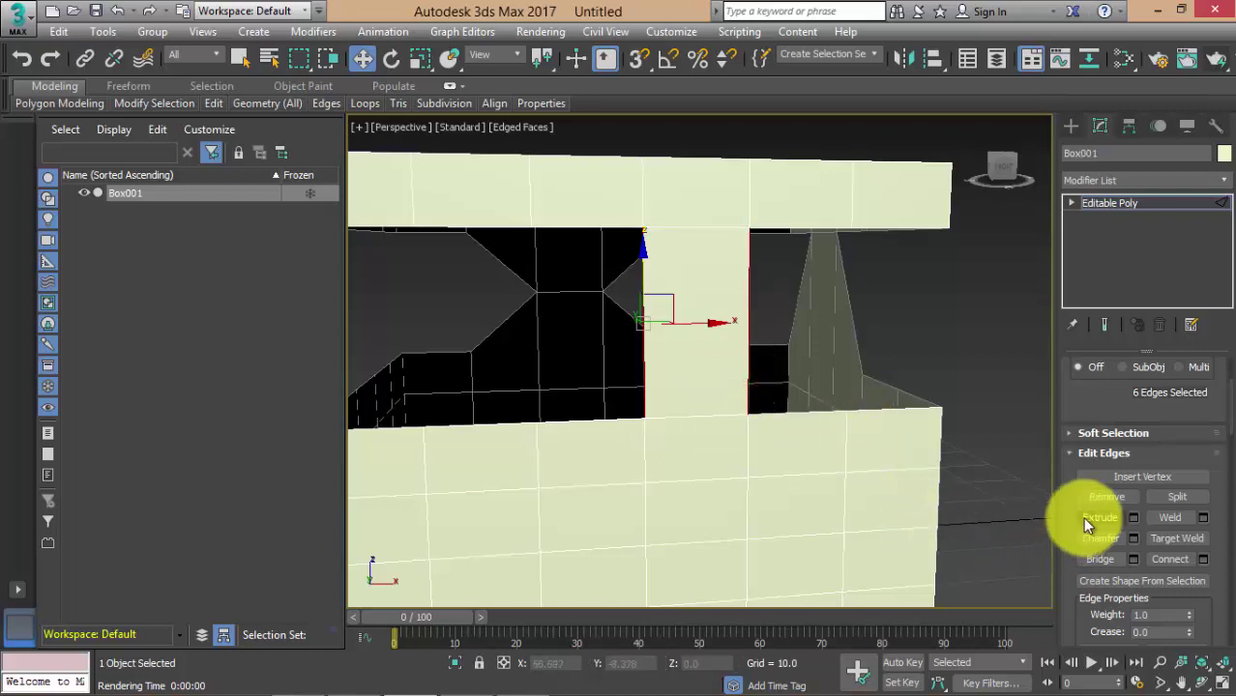
pyautogui.click(1202, 560)
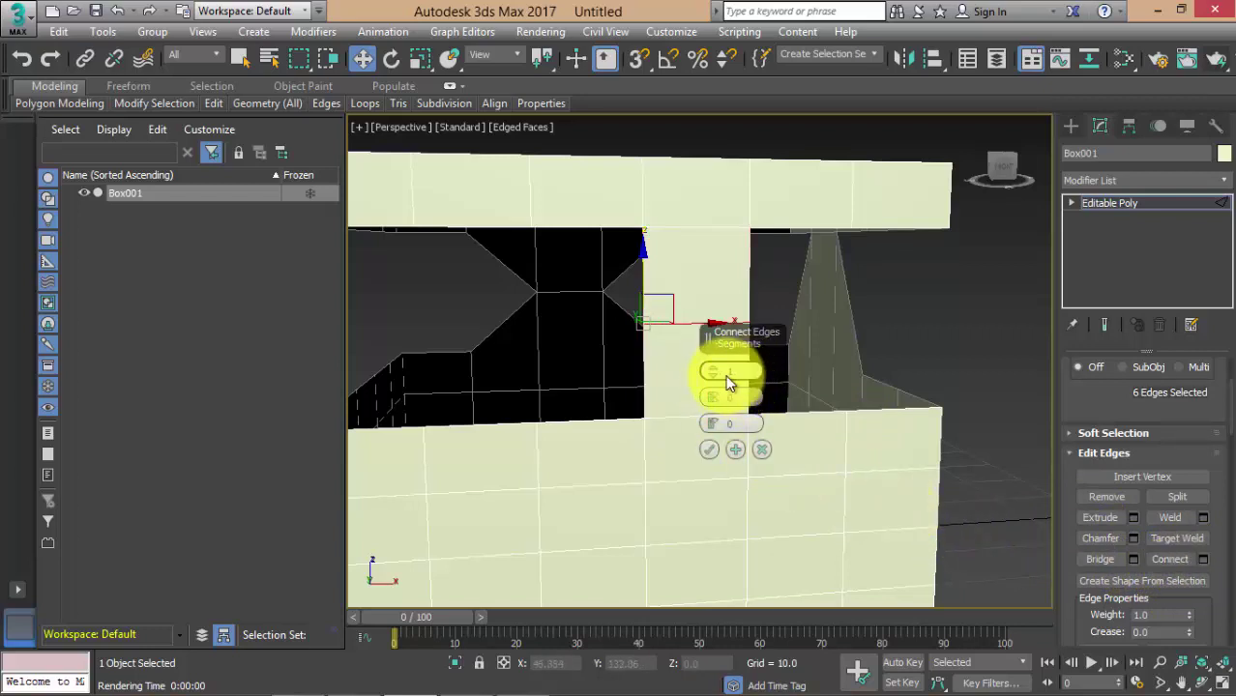
pyautogui.moveTo(716, 366); pyautogui.dragTo(719, 345)
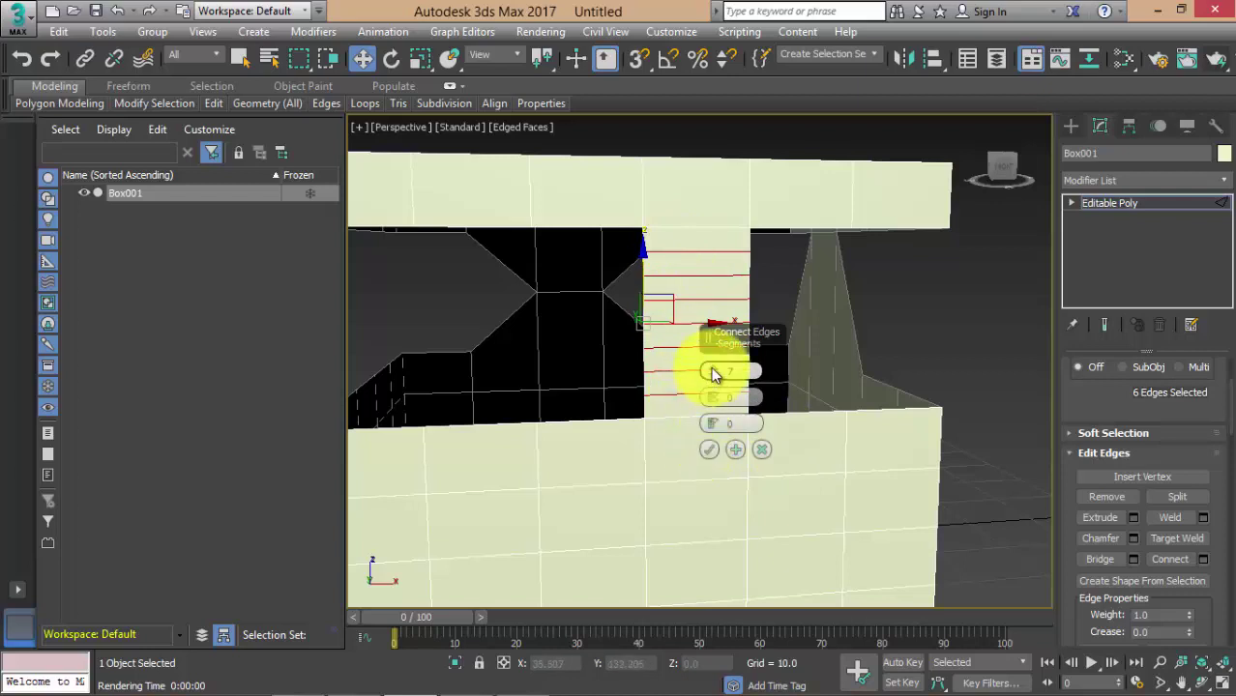
pyautogui.click(708, 449)
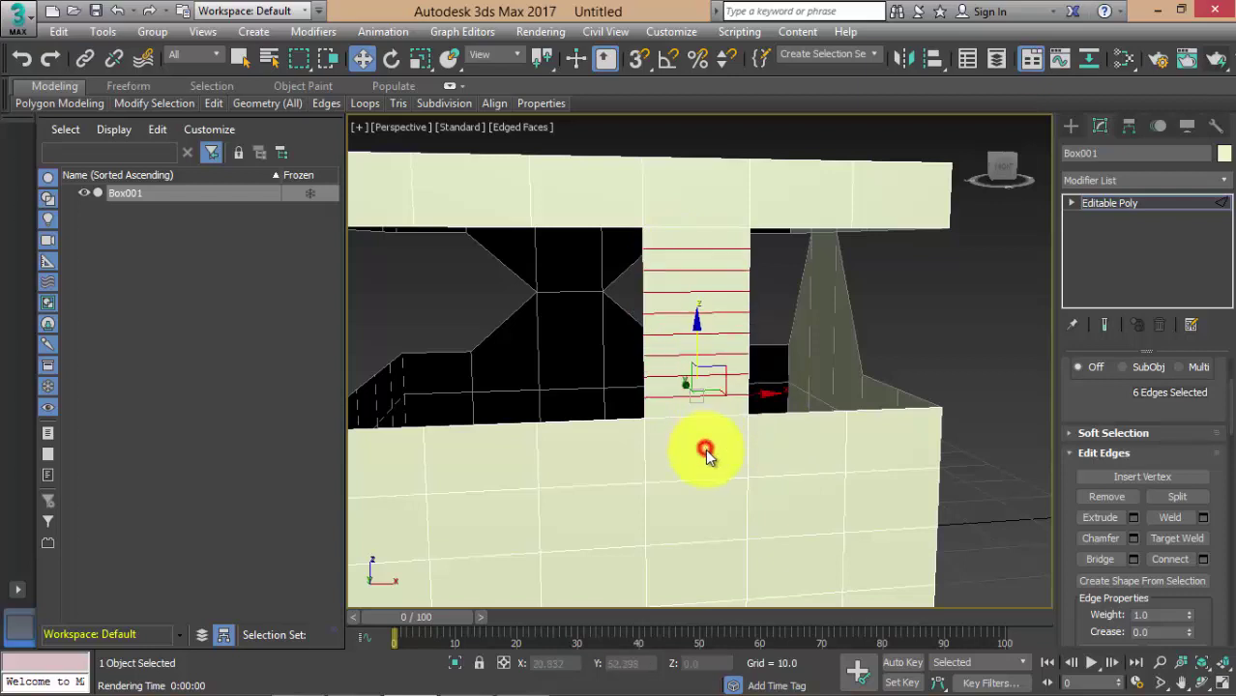
# Extrude the strip's horizontal edges at height 0.579 into zigzag folds.
pyautogui.click(1133, 519)
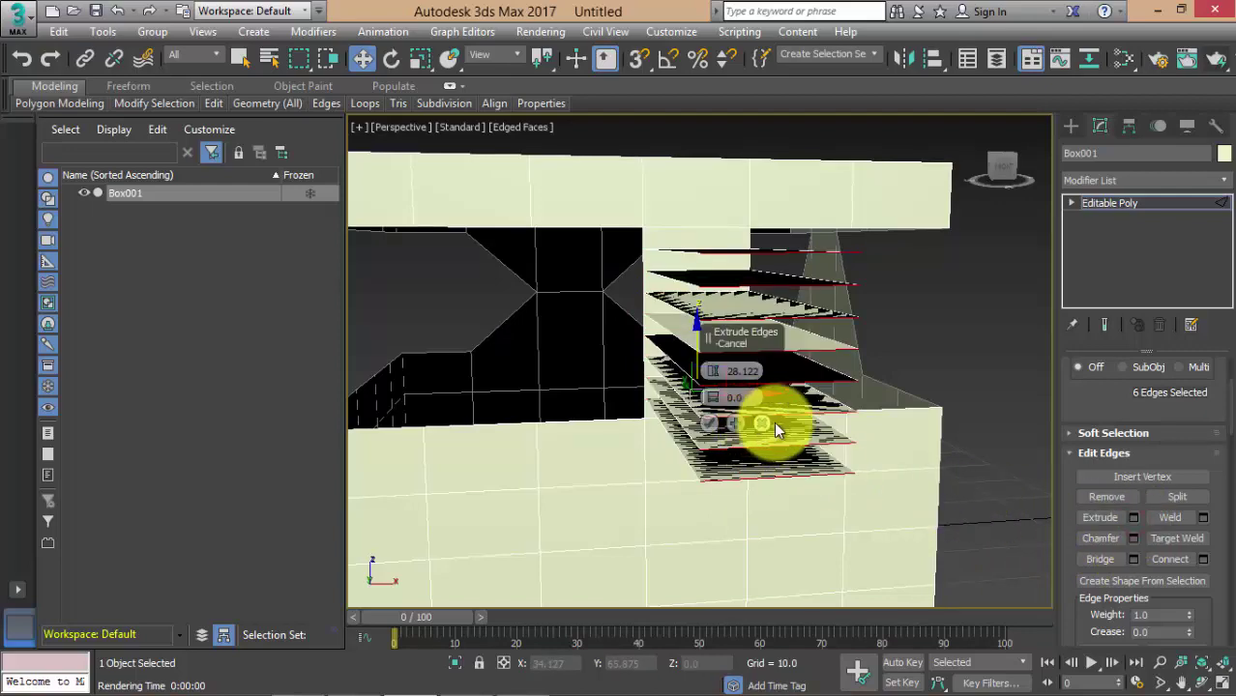
pyautogui.moveTo(716, 370); pyautogui.dragTo(706, 445)
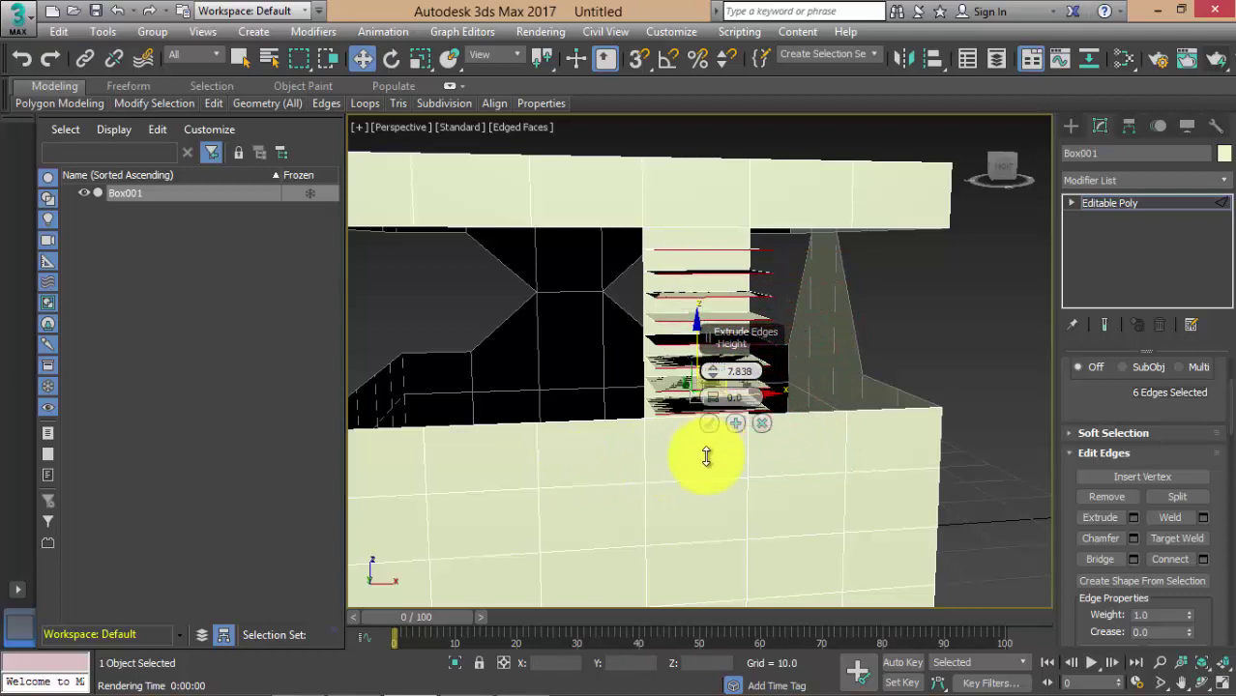
pyautogui.moveTo(706, 445); pyautogui.dragTo(705, 466)
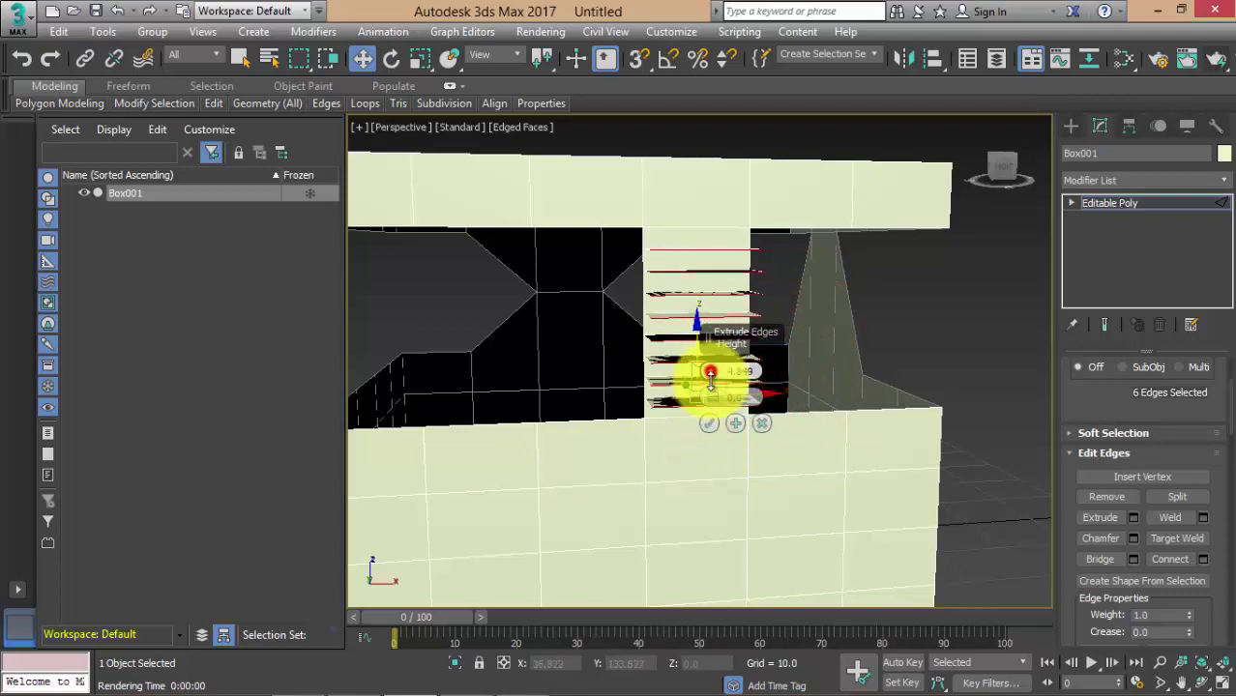
pyautogui.moveTo(710, 383); pyautogui.dragTo(711, 387)
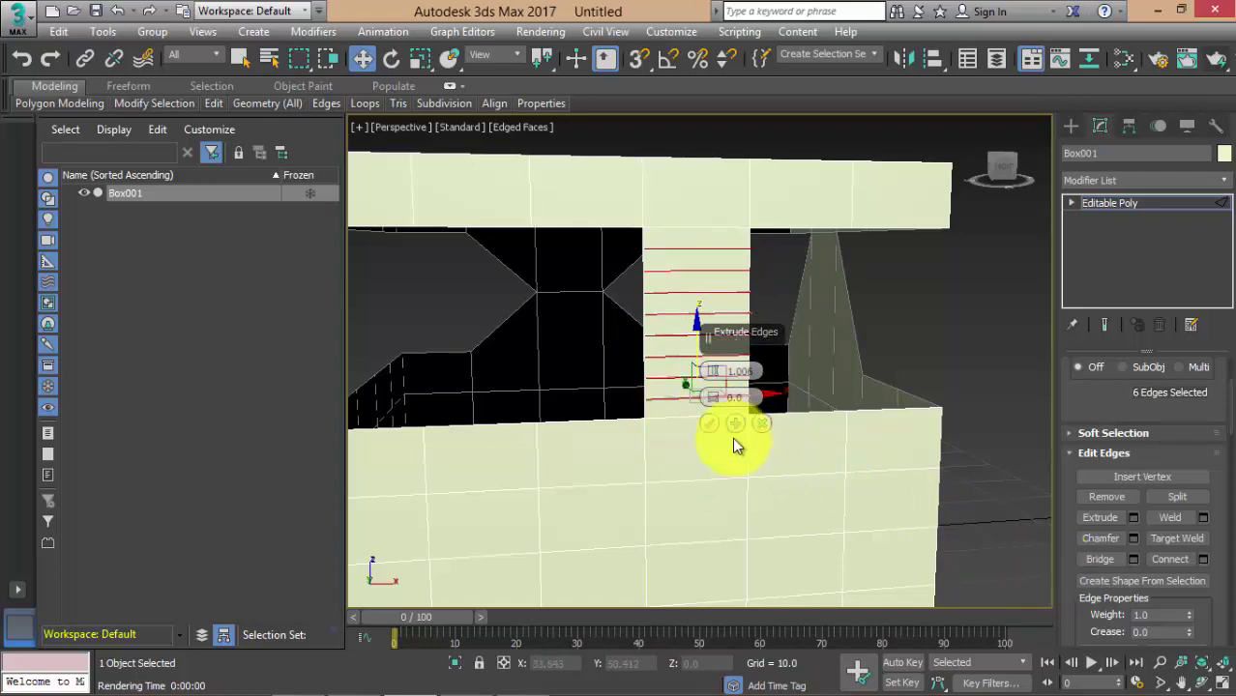
pyautogui.moveTo(731, 427)
pyautogui.keyDown('alt'); pyautogui.mouseDown(button='middle')
pyautogui.moveTo(783, 427)
pyautogui.moveTo(718, 386)
pyautogui.mouseUp(button='middle'); pyautogui.keyUp('alt')
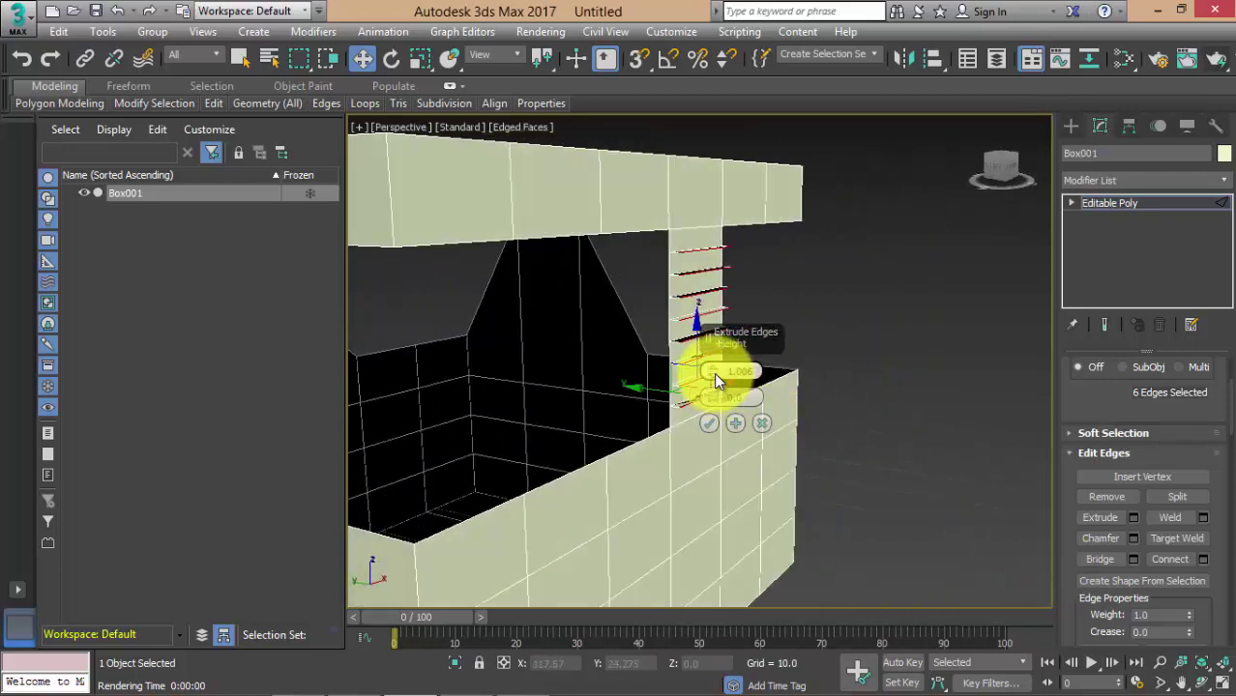
pyautogui.moveTo(714, 372); pyautogui.dragTo(707, 391)
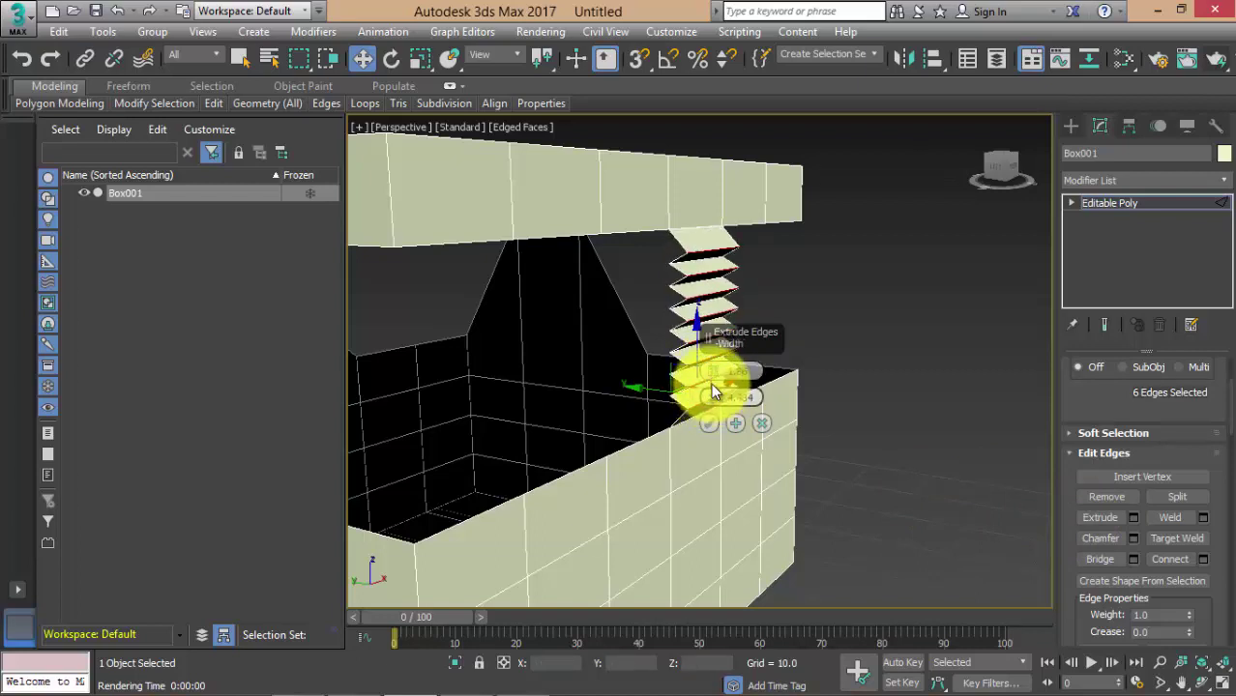
pyautogui.click(709, 423)
# Inspect the folds from the side, then reframe the box and deselect the hinge edges.
pyautogui.scroll(2, 691, 338)
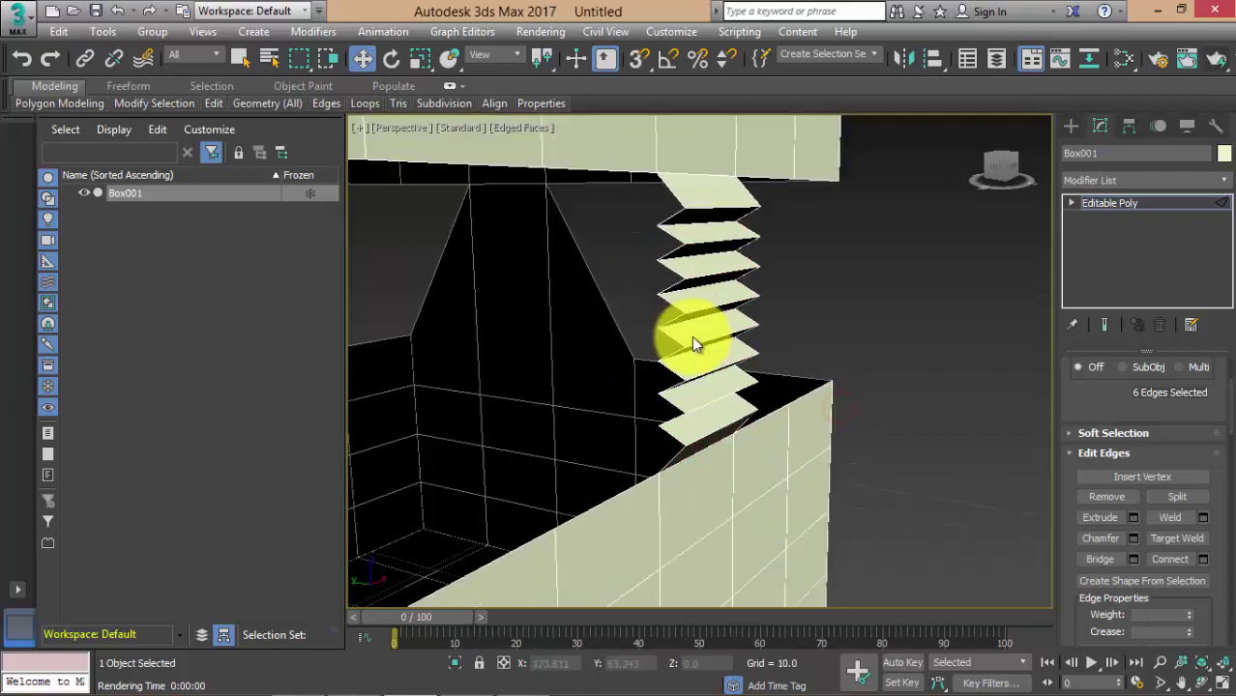
pyautogui.keyDown('alt'); pyautogui.moveTo(676, 350); pyautogui.dragTo(711, 353, button='middle'); pyautogui.keyUp('alt')
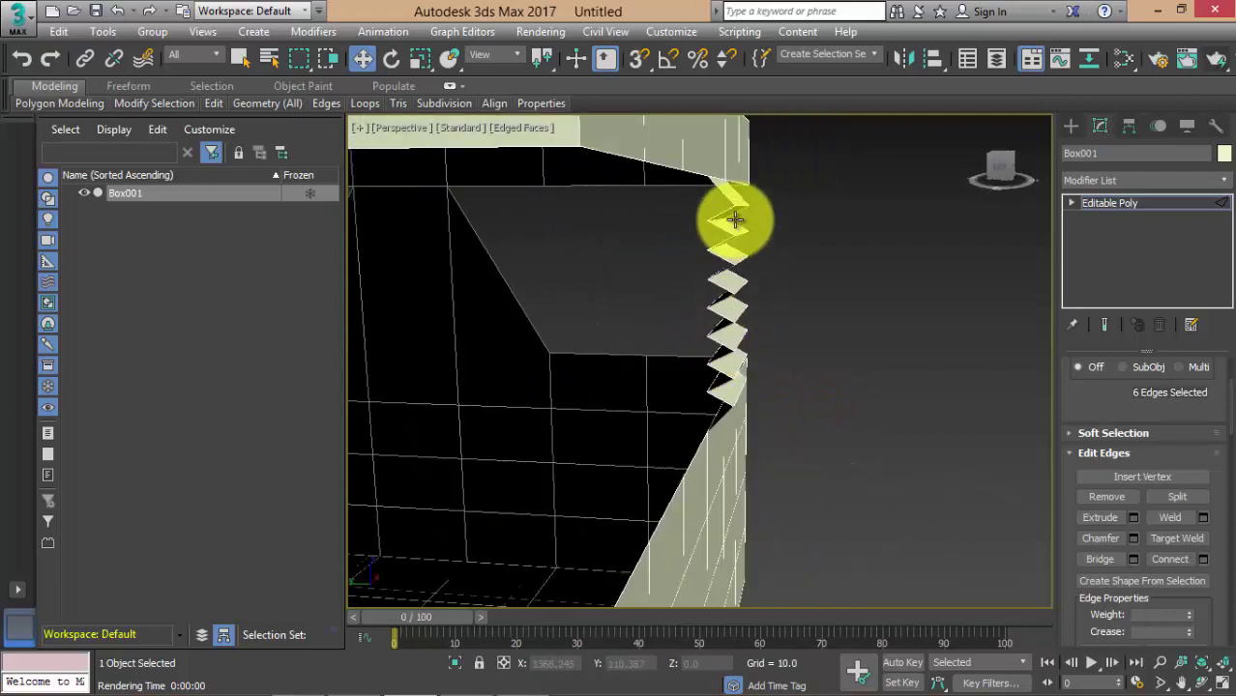
pyautogui.scroll(2, 733, 358)
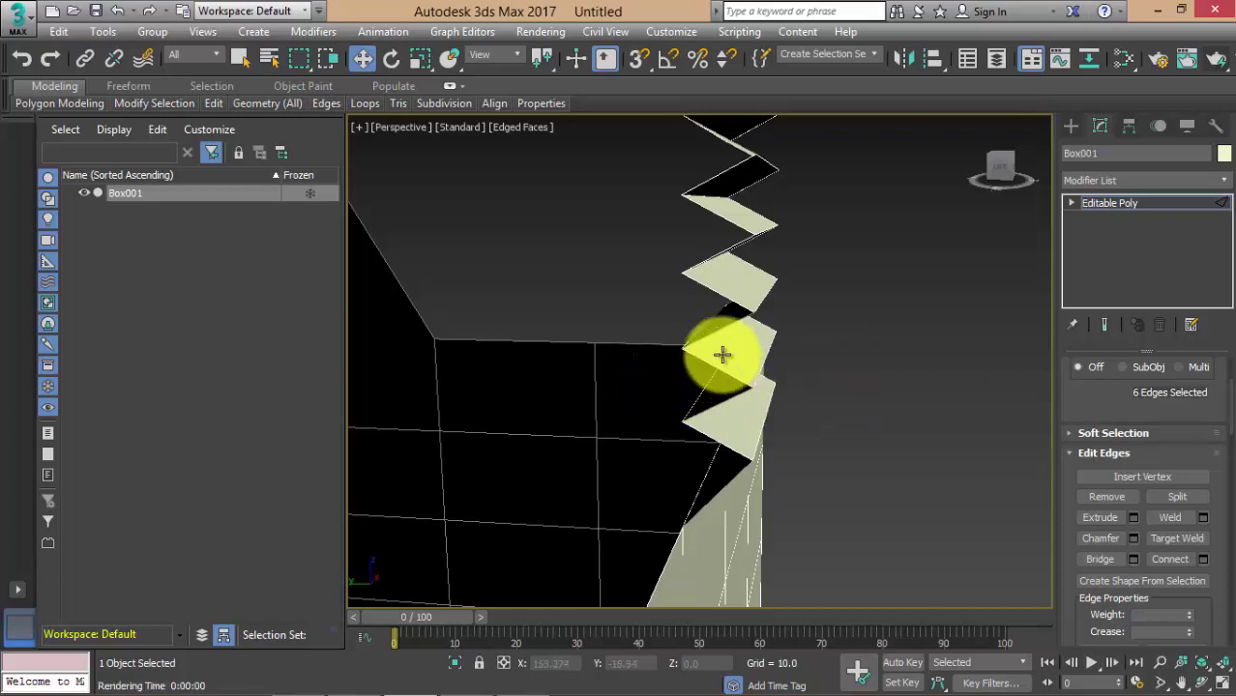
pyautogui.scroll(-2, 729, 462)
pyautogui.scroll(-3, 728, 462)
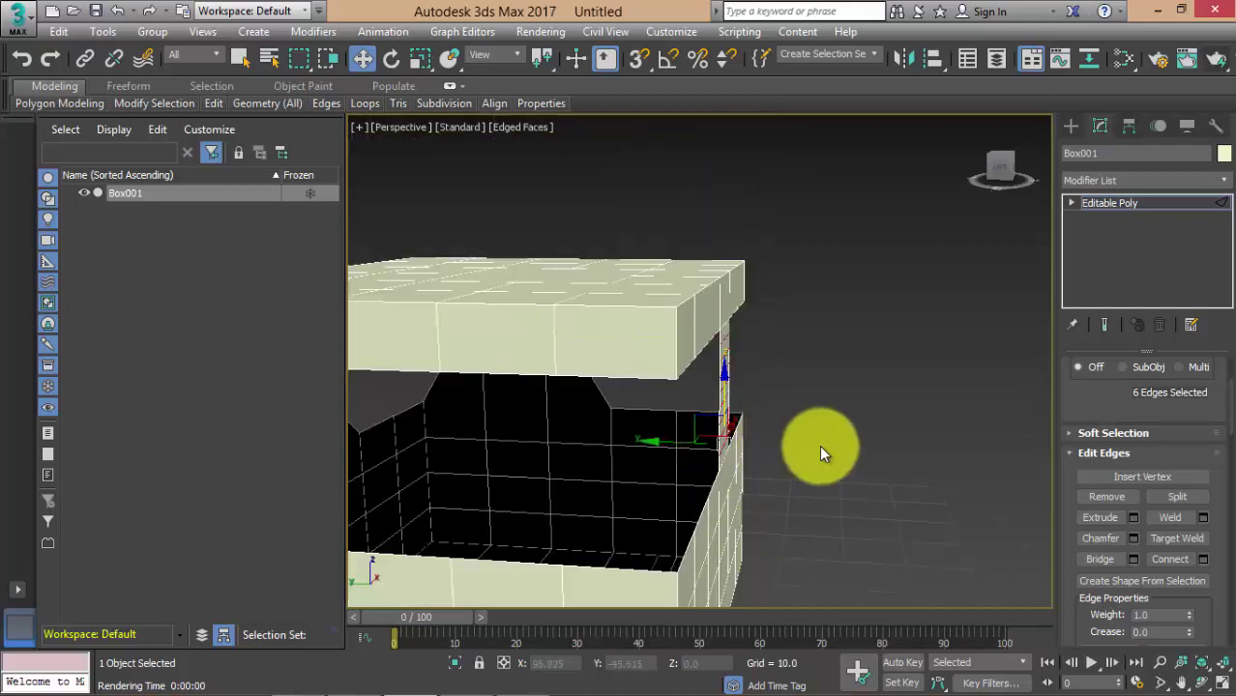
pyautogui.moveTo(819, 444)
pyautogui.mouseDown(button='middle')
pyautogui.moveTo(753, 461)
pyautogui.moveTo(866, 450)
pyautogui.moveTo(740, 475)
pyautogui.mouseUp(button='middle')
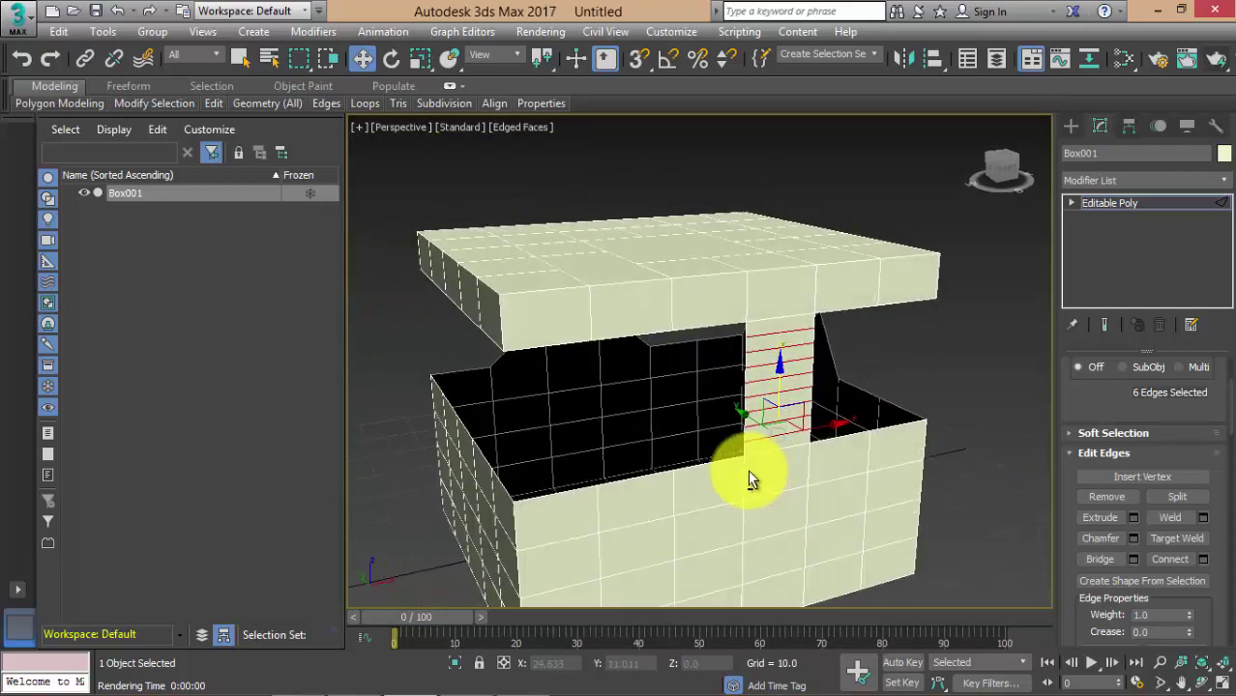
pyautogui.click(962, 481)
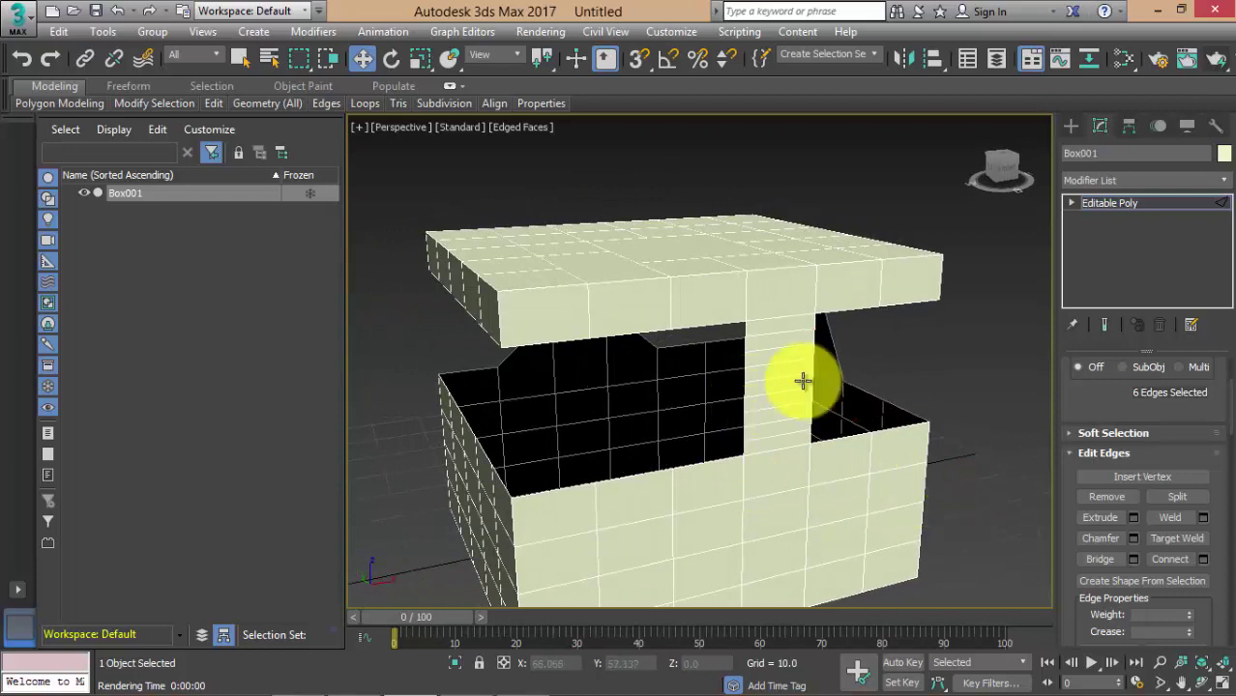
pyautogui.moveTo(793, 387); pyautogui.dragTo(762, 425, button='middle')
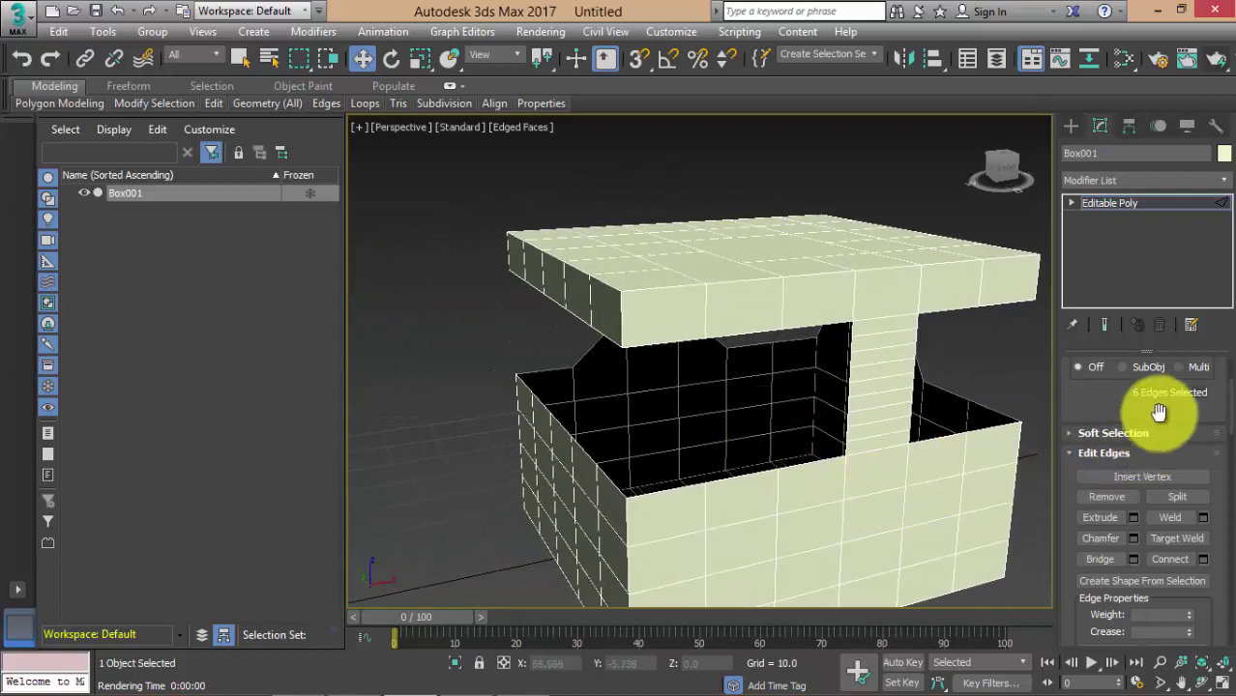
pyautogui.moveTo(1158, 408); pyautogui.dragTo(1160, 565)
# Bridge the box's inner rim edge to the matching lid edge, forming a second strip.
pyautogui.click(751, 471)
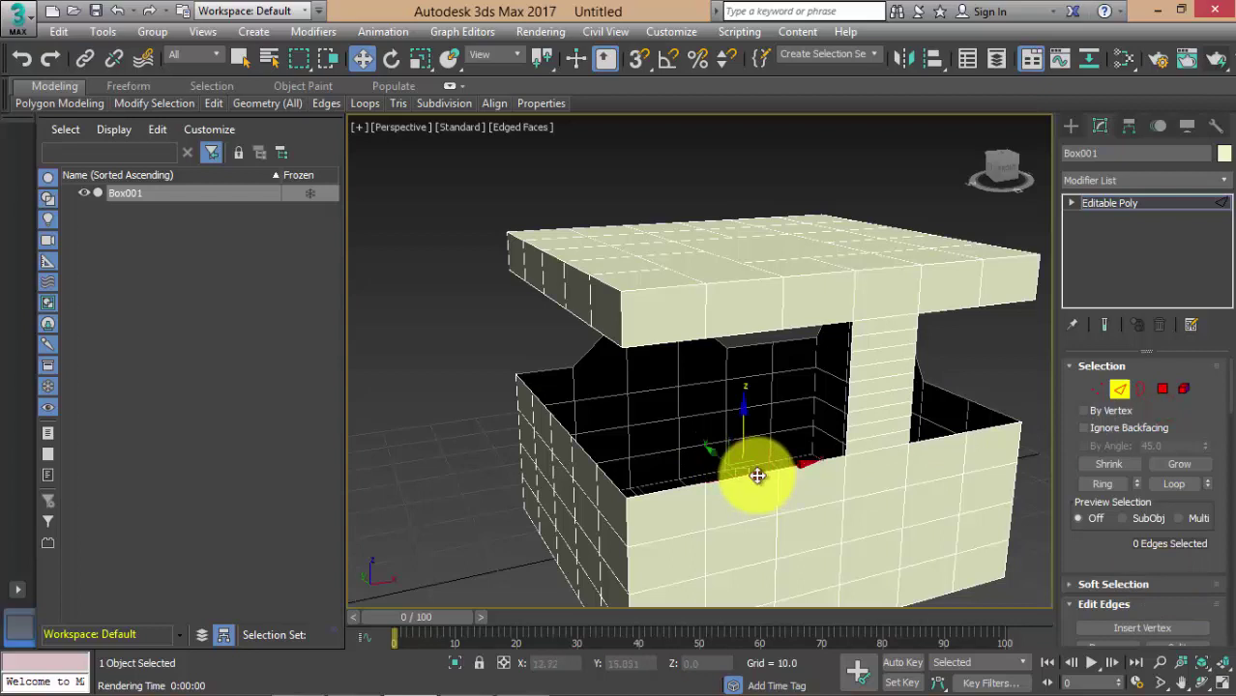
pyautogui.keyDown('ctrl'); pyautogui.click(760, 333); pyautogui.keyUp('ctrl')
pyautogui.moveTo(1172, 585); pyautogui.dragTo(1158, 391)
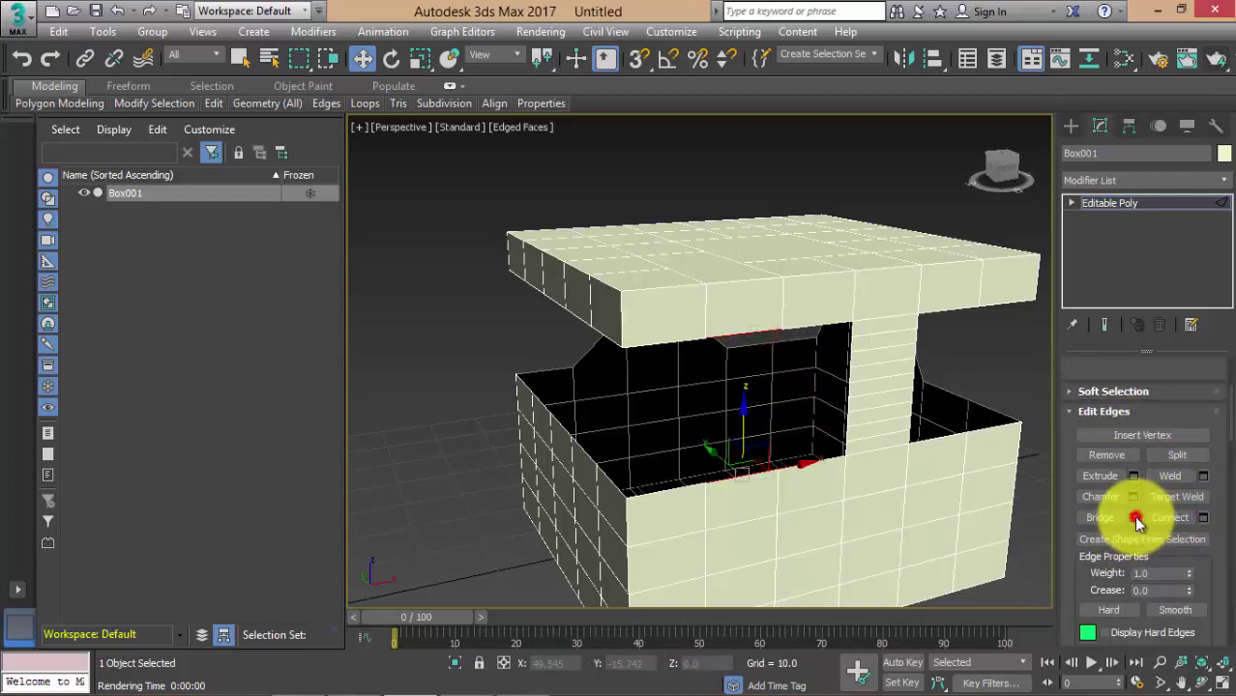
pyautogui.click(1133, 517)
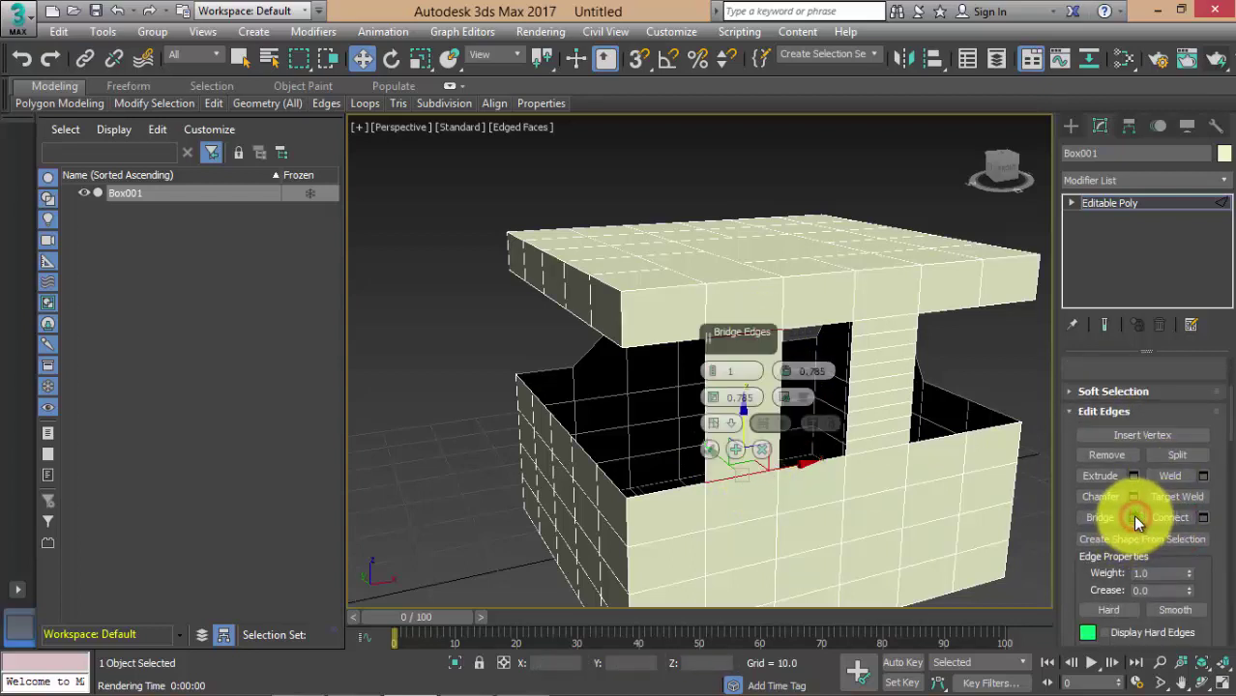
pyautogui.click(708, 450)
# Select the new strip's top and bottom edges.
pyautogui.click(448, 364)
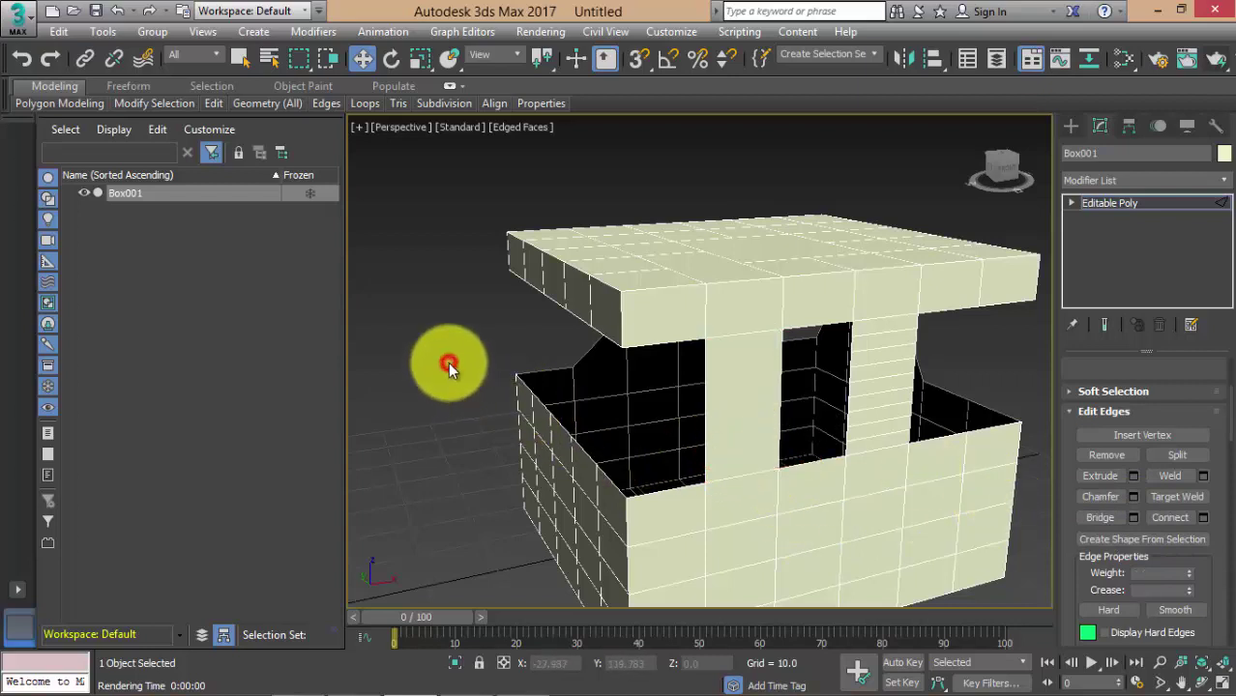
pyautogui.click(747, 333)
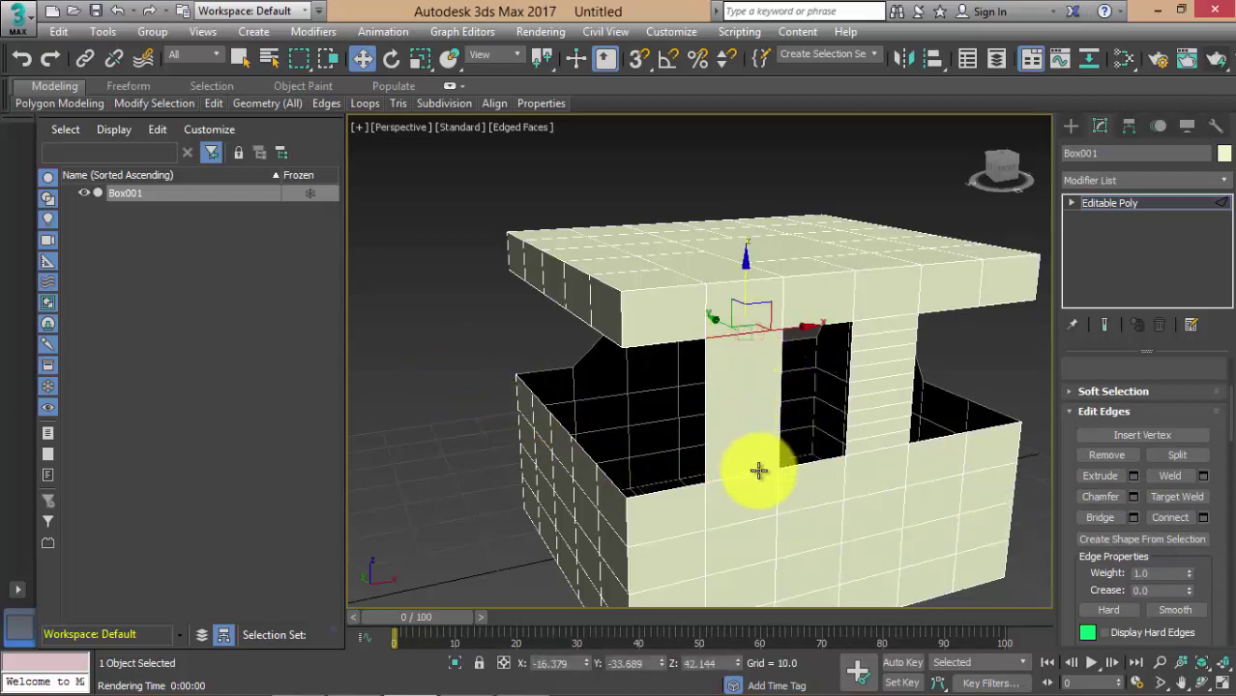
pyautogui.keyDown('ctrl'); pyautogui.click(758, 473); pyautogui.keyUp('ctrl')
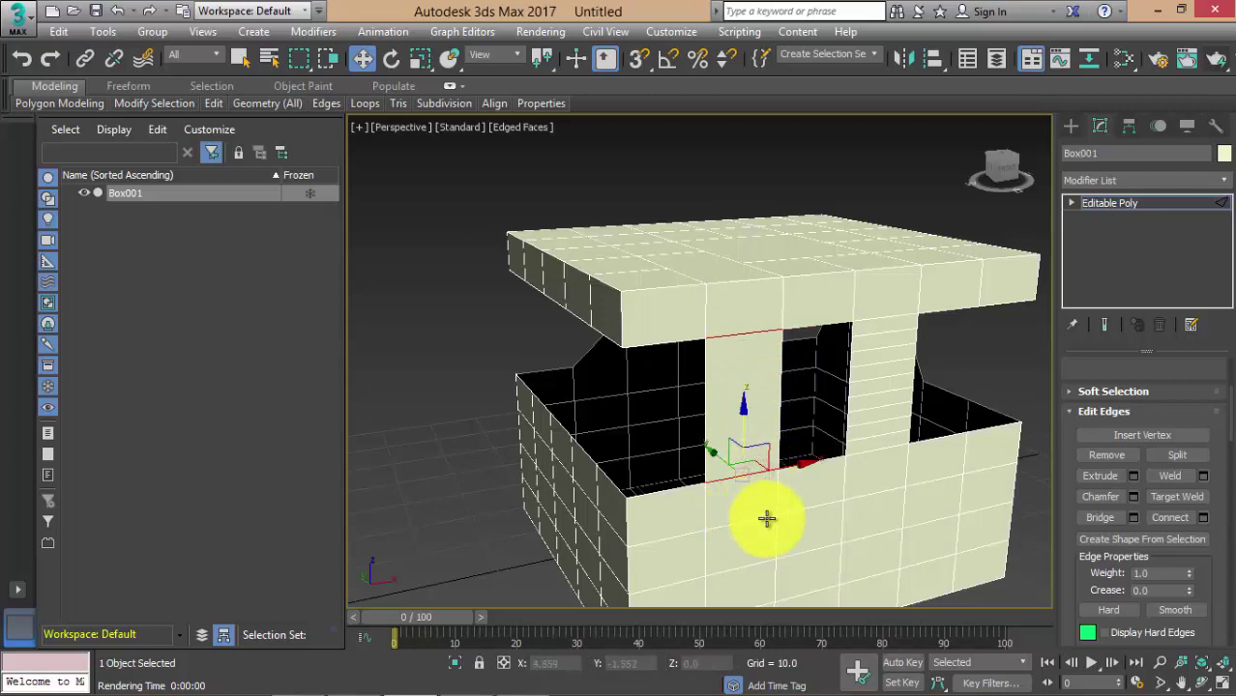
# Connect the strip's top and bottom edges with 8 vertical segments, then deselect.
pyautogui.click(1203, 518)
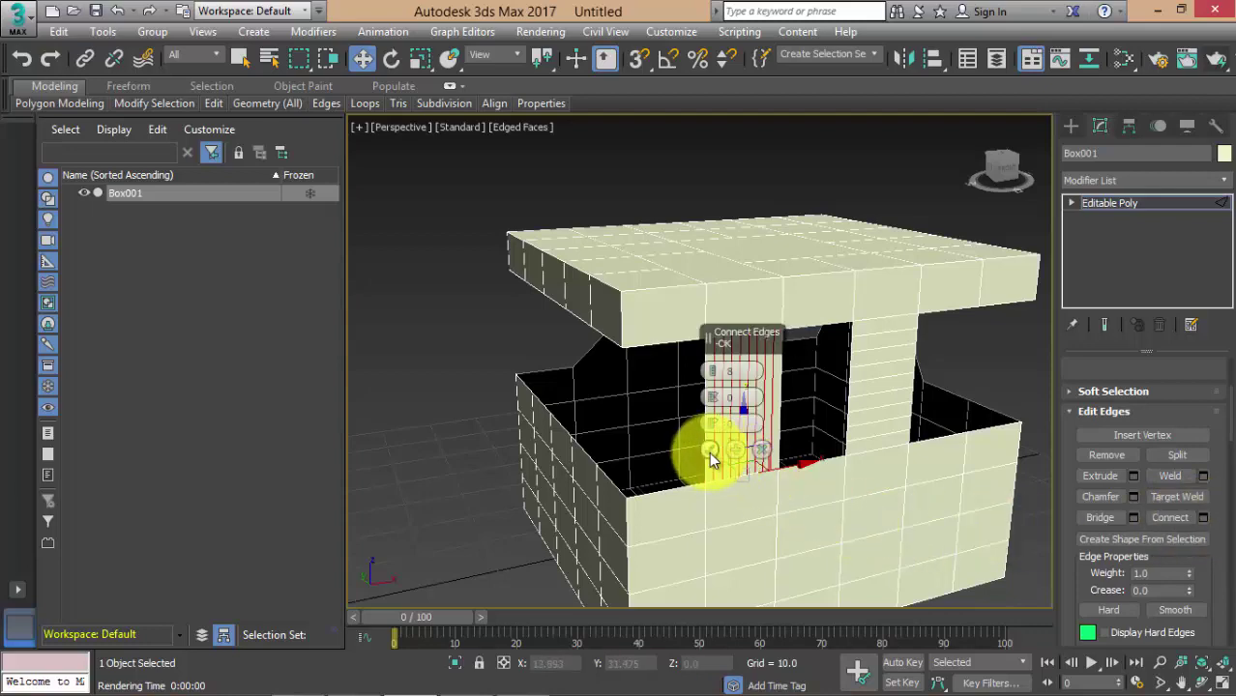
pyautogui.click(711, 452)
pyautogui.click(476, 426)
pyautogui.moveTo(475, 427)
pyautogui.mouseDown(button='middle')
pyautogui.moveTo(458, 443)
pyautogui.moveTo(690, 450)
pyautogui.mouseUp(button='middle')
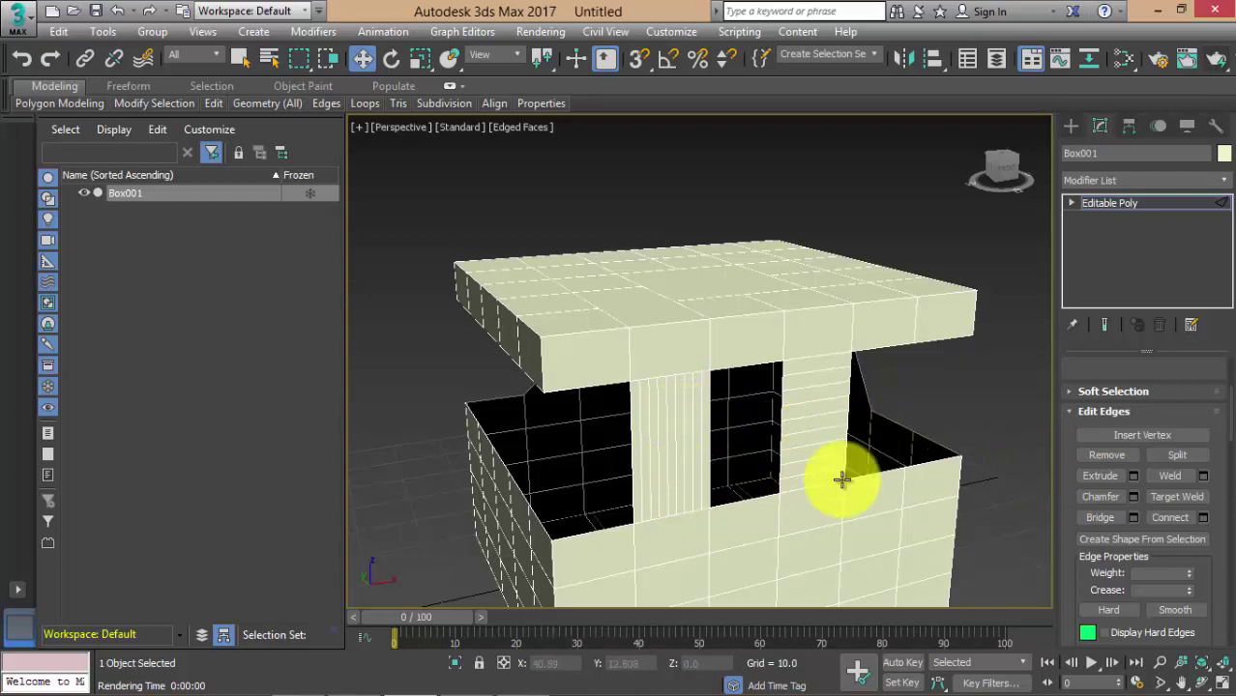
pyautogui.moveTo(835, 497); pyautogui.dragTo(858, 496, button='middle')
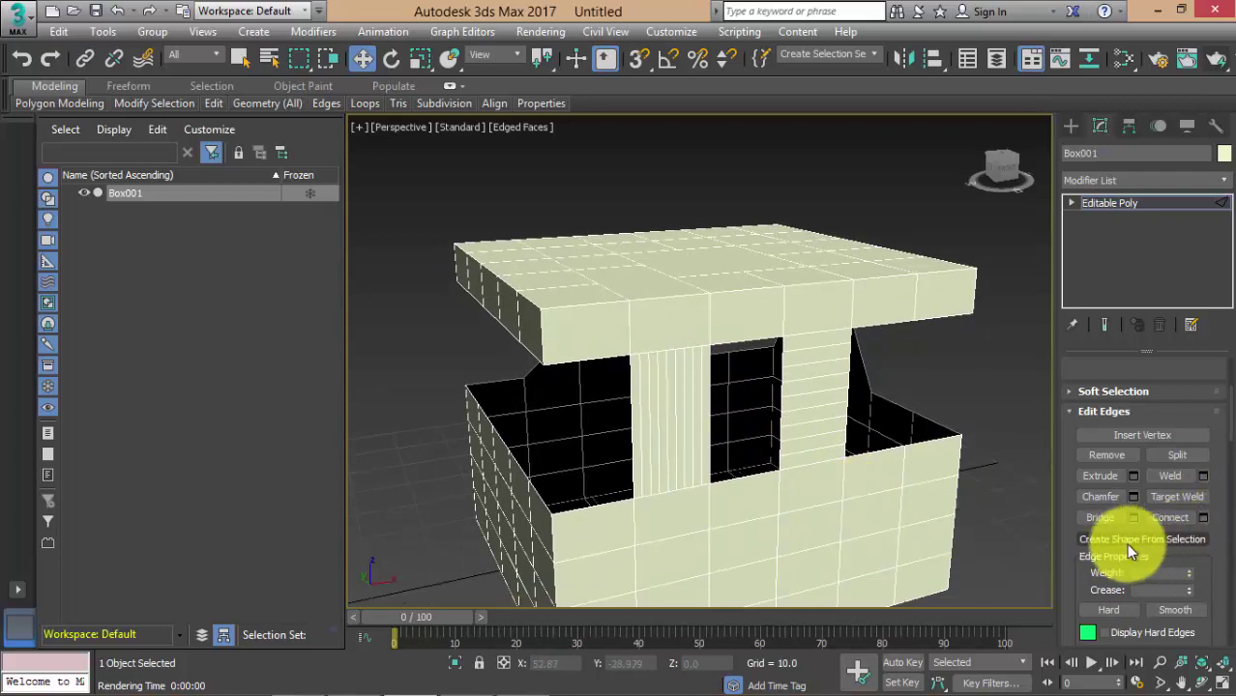
# Pick one edge on the box's front wall and extend it to the full horizontal loop.
pyautogui.scroll(-1, 800, 533)
pyautogui.scroll(-2, 808, 530)
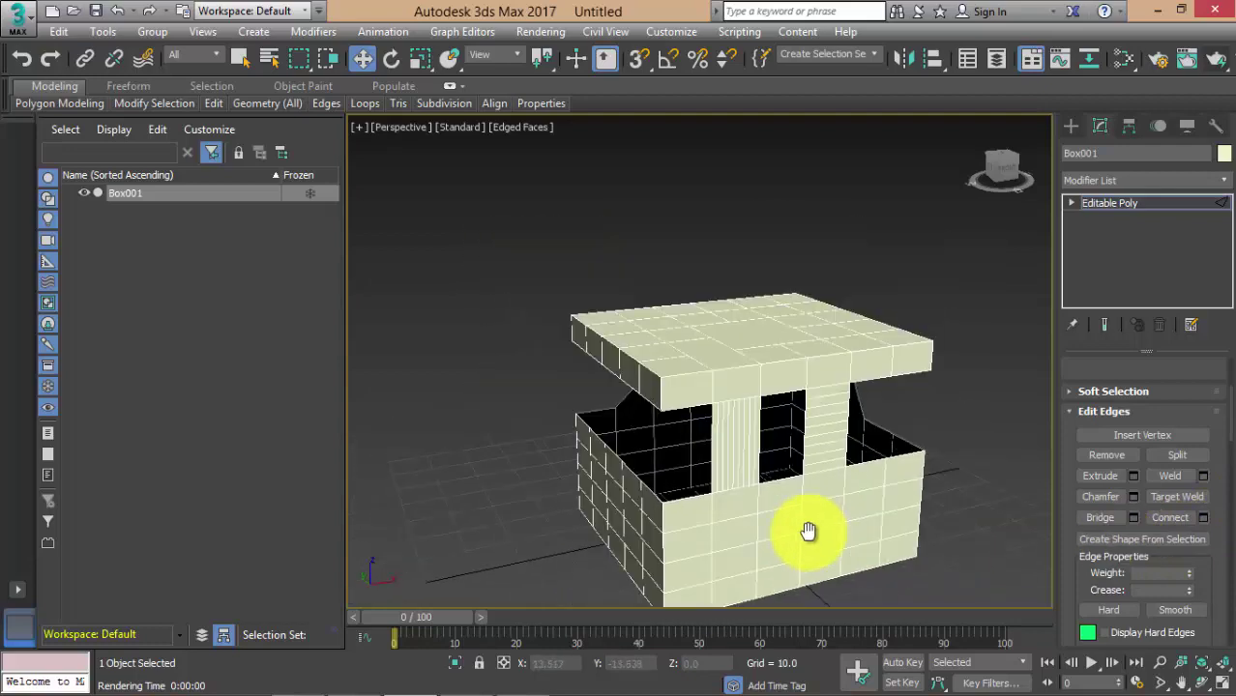
pyautogui.scroll(-2, 779, 543)
pyautogui.scroll(6, 778, 543)
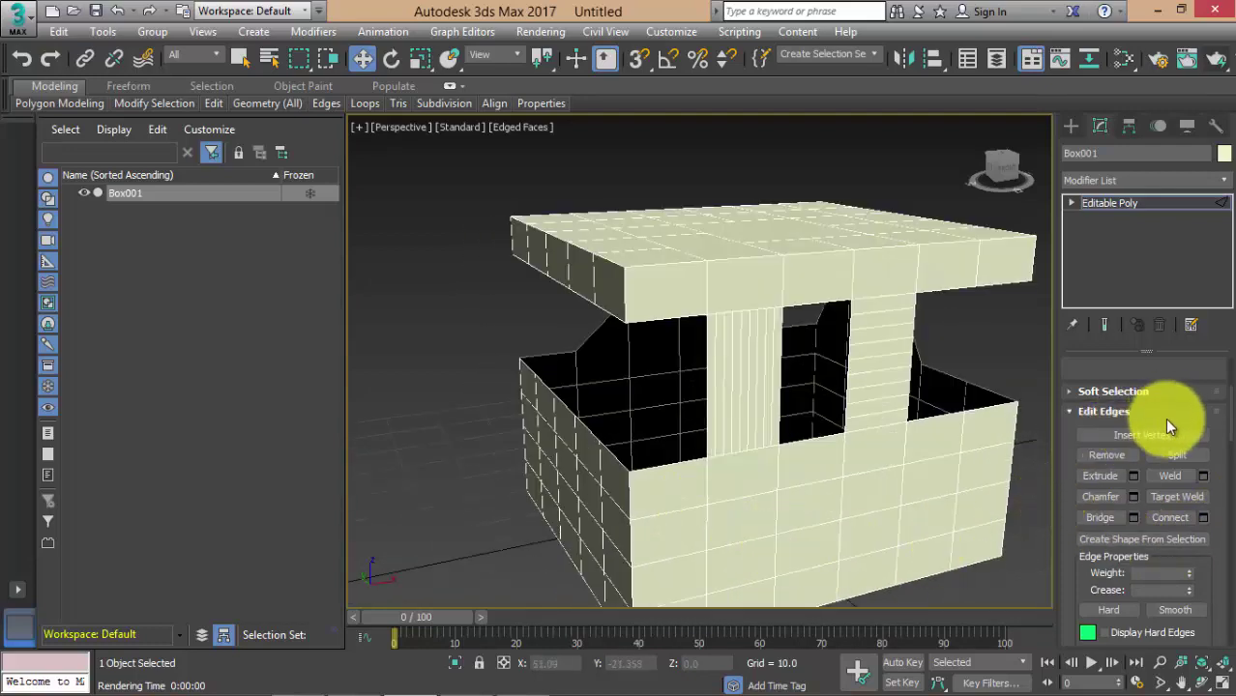
pyautogui.moveTo(1164, 417); pyautogui.dragTo(1159, 580)
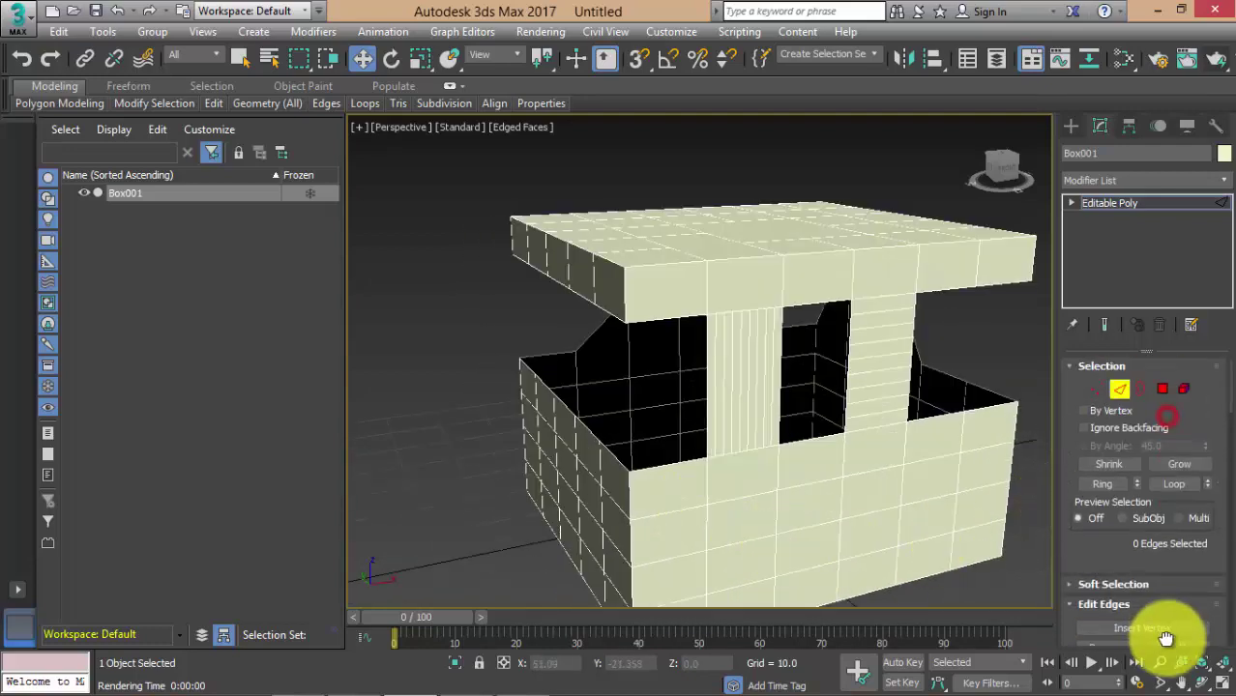
pyautogui.click(809, 527)
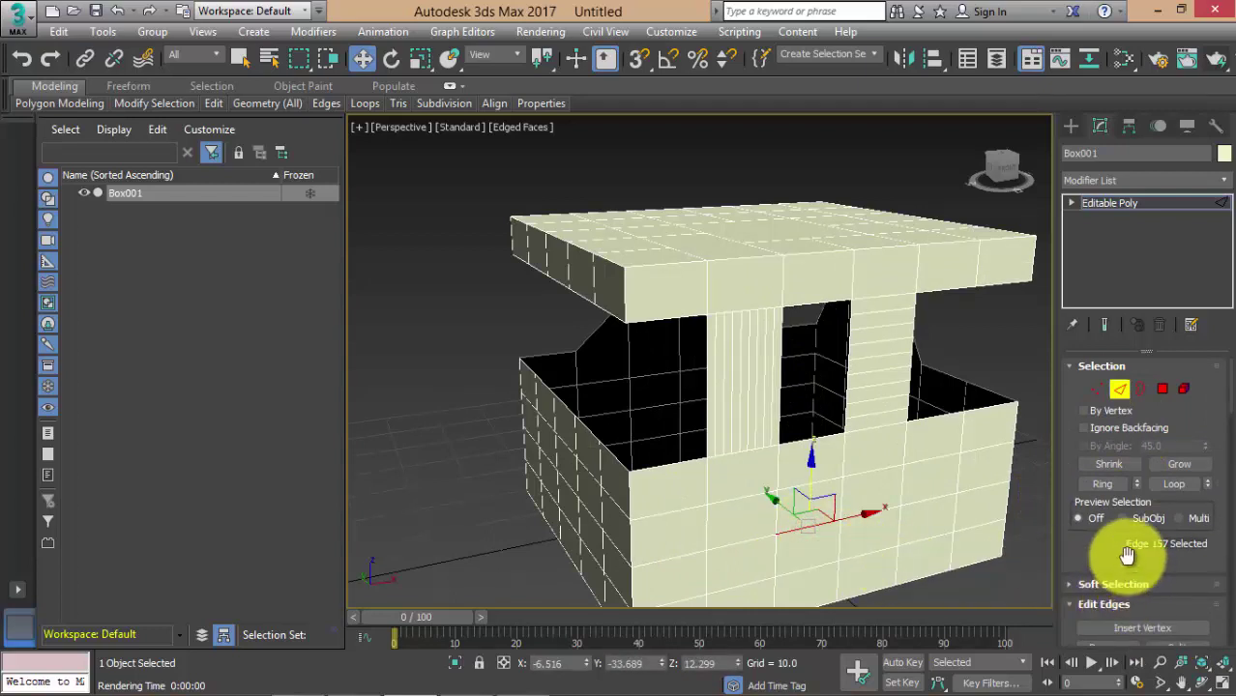
pyautogui.scroll(-2, 1121, 547)
pyautogui.scroll(2, 1120, 545)
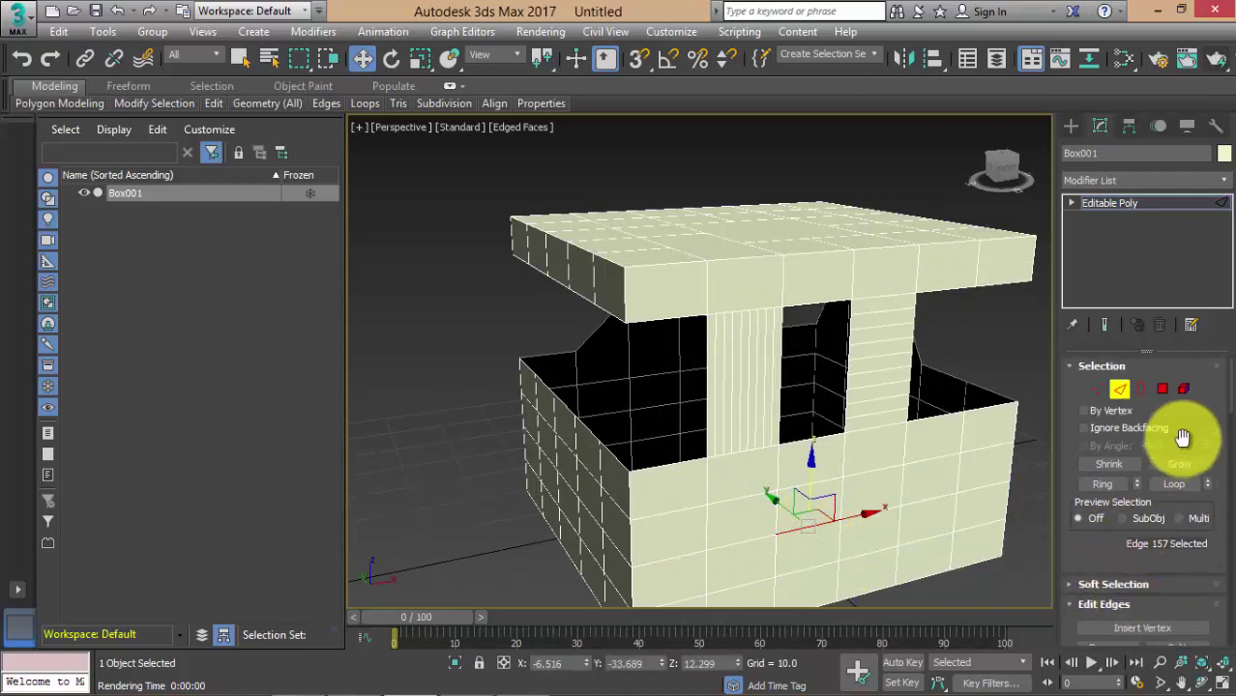
pyautogui.click(1174, 483)
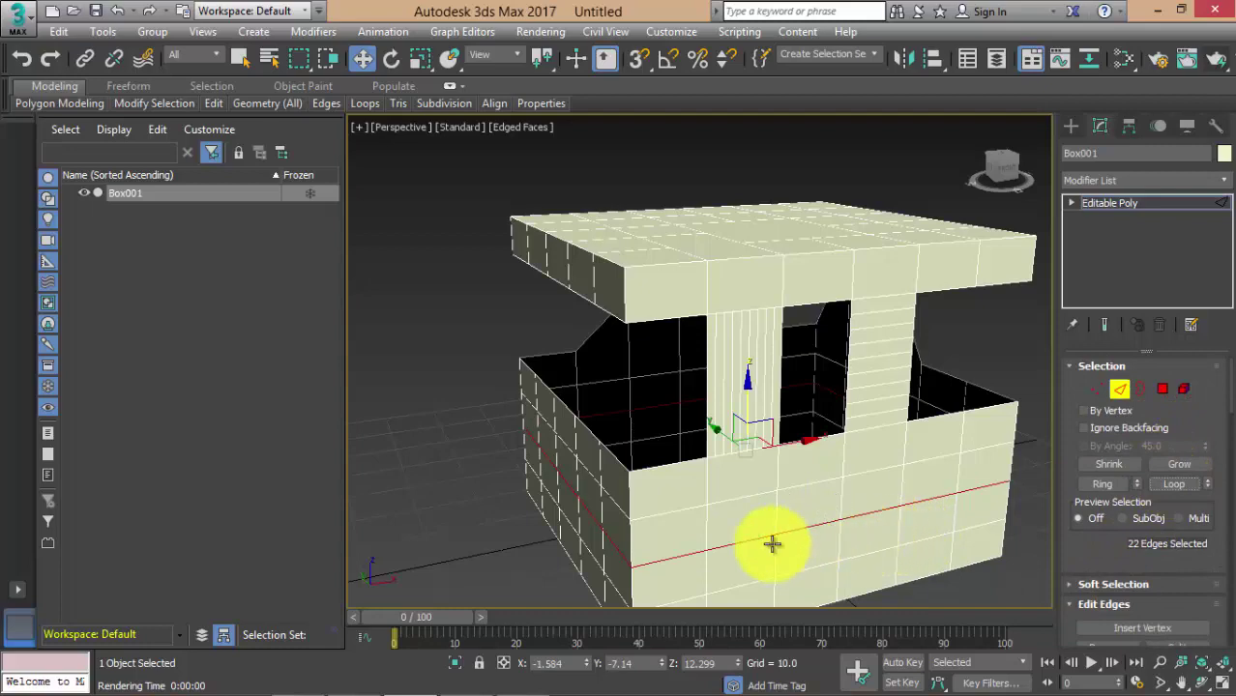
pyautogui.moveTo(730, 519); pyautogui.dragTo(721, 506, button='middle')
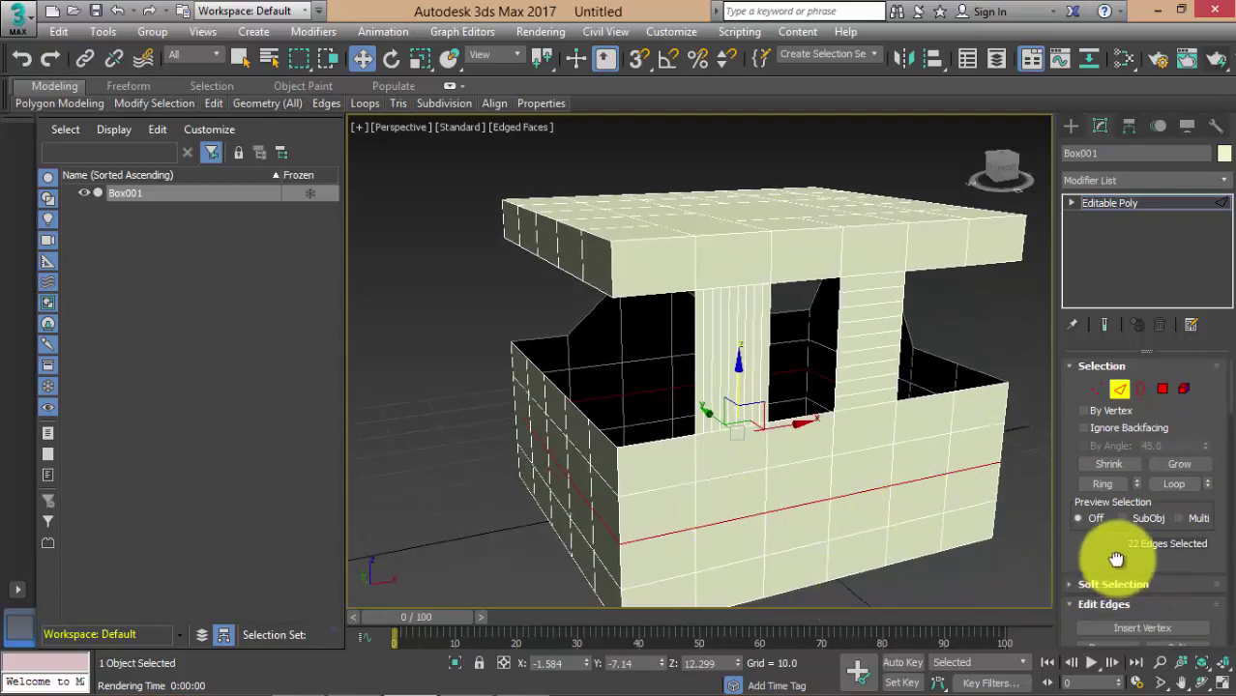
pyautogui.moveTo(1118, 552); pyautogui.dragTo(1133, 423)
pyautogui.scroll(-1, 1191, 574)
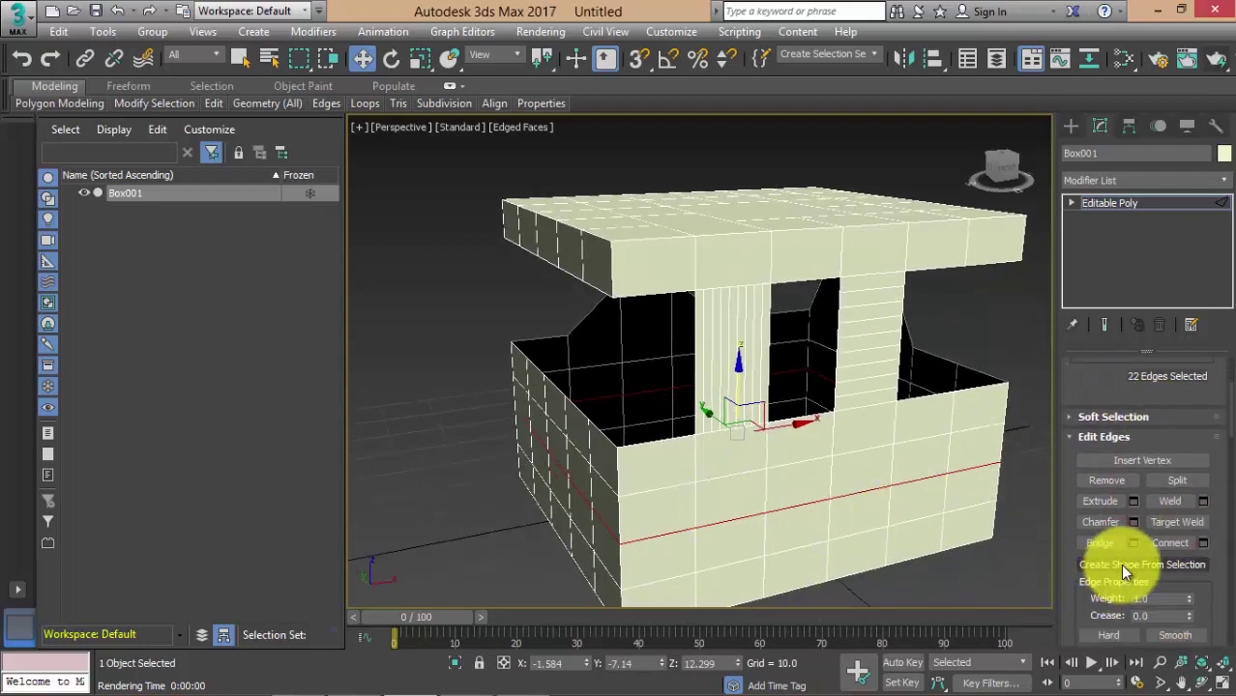
# Create the smooth spline Shape001 from the selected edge loop.
pyautogui.click(1123, 564)
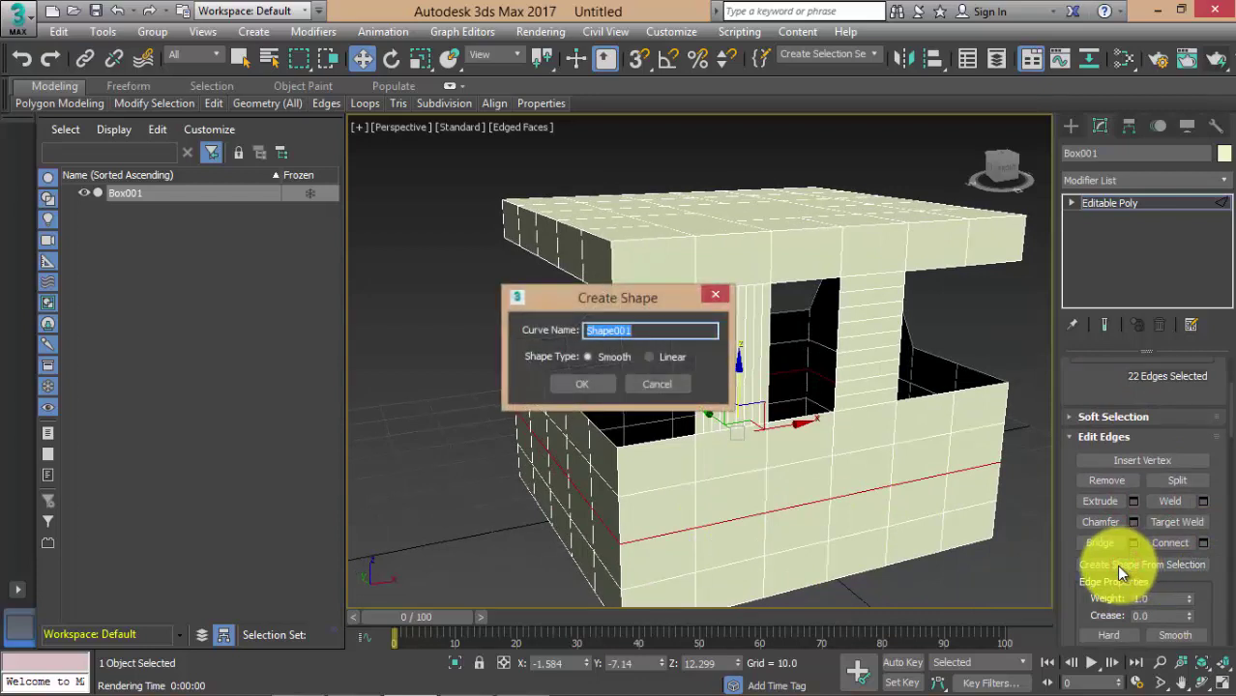
pyautogui.click(589, 386)
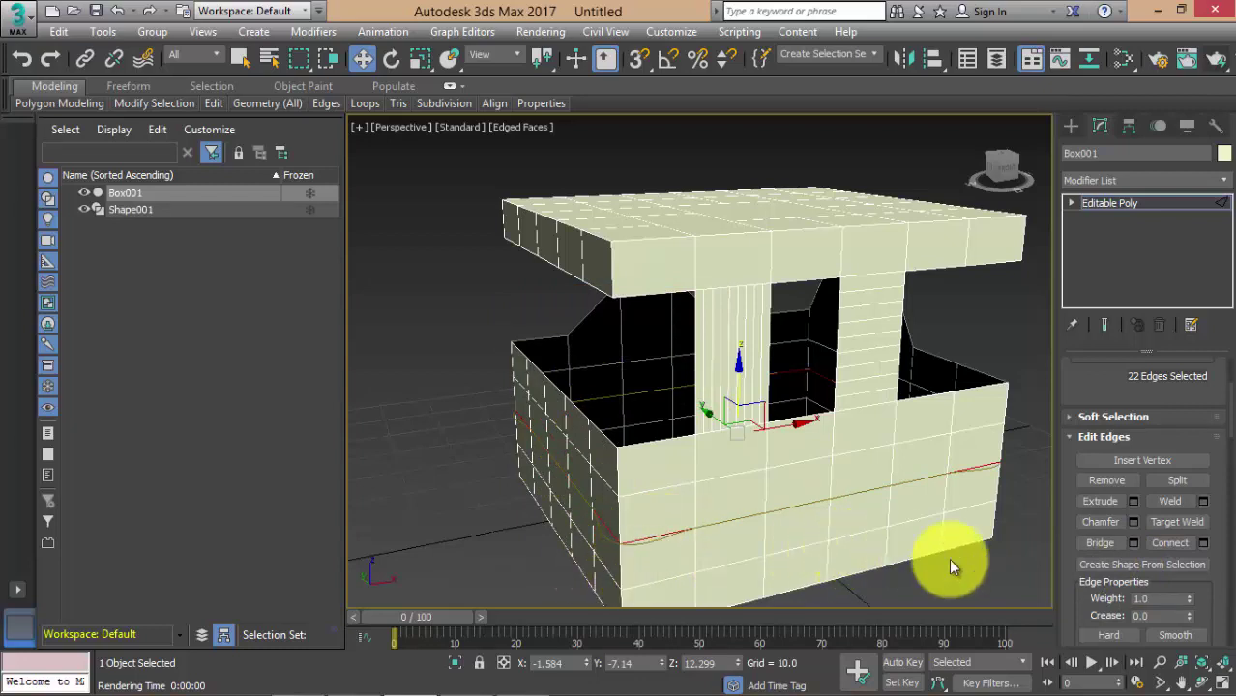
pyautogui.scroll(2, 1155, 454)
pyautogui.scroll(2, 1153, 491)
pyautogui.scroll(1, 1185, 410)
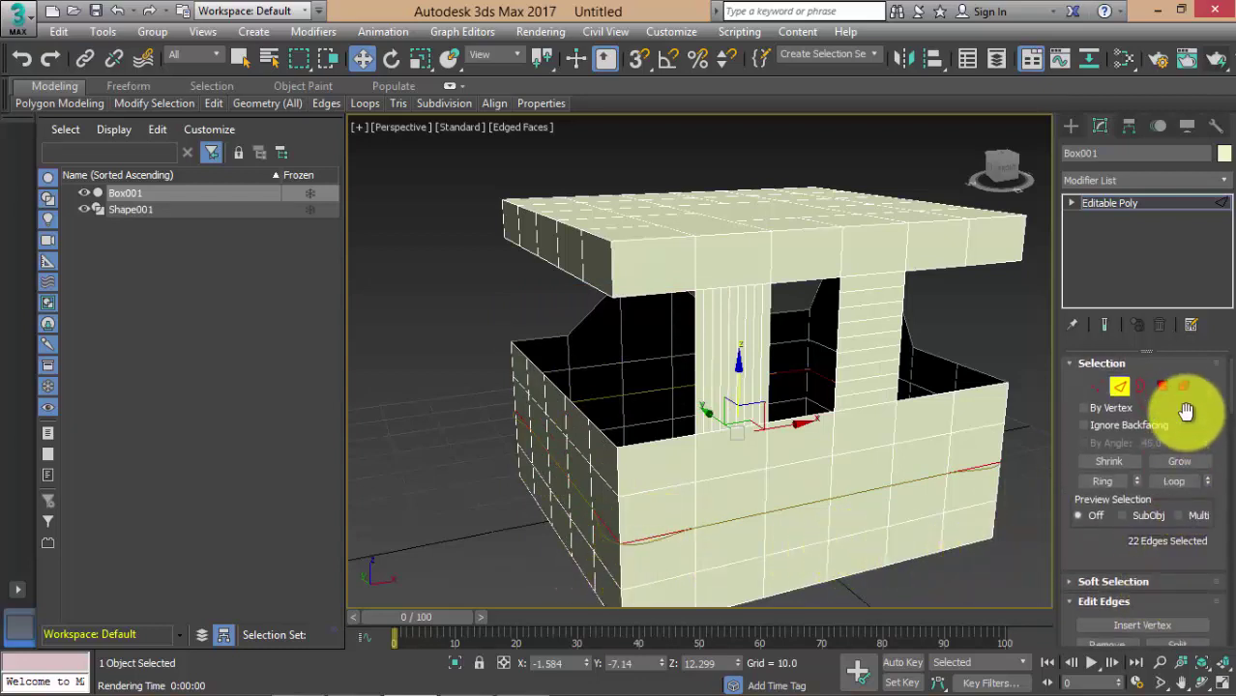
# Select the whole box as an element and move it right, clear of the spline.
pyautogui.click(1183, 386)
pyautogui.click(860, 532)
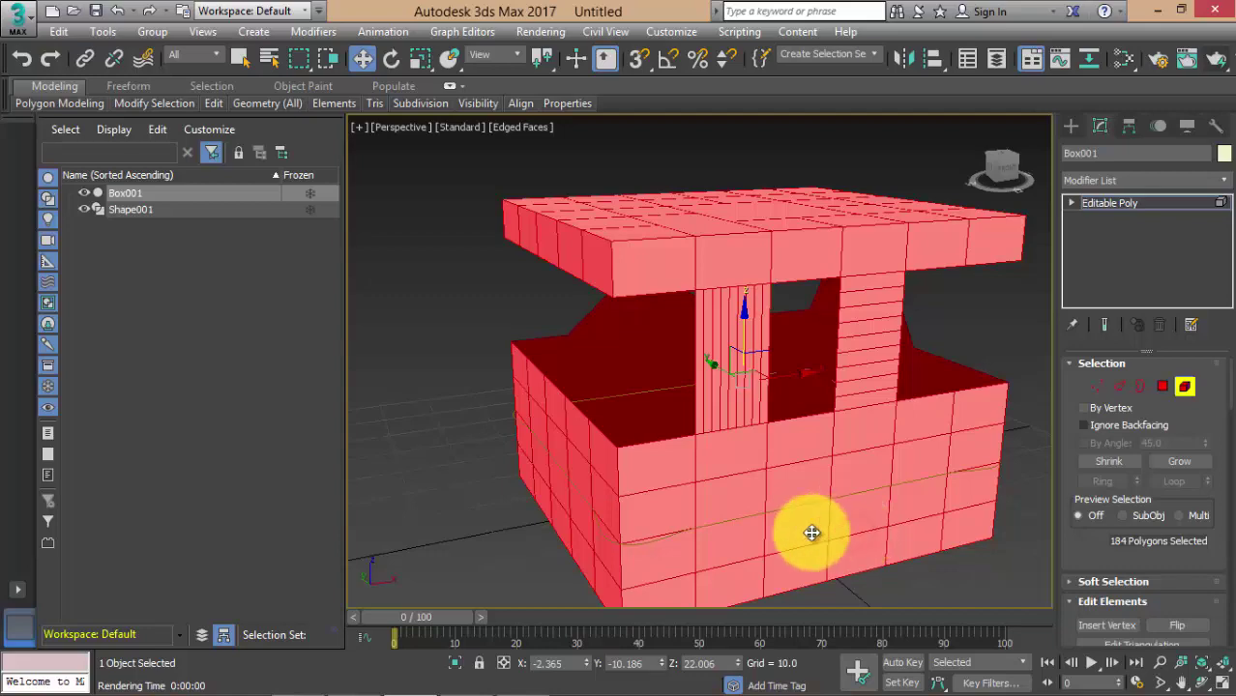
pyautogui.moveTo(797, 368); pyautogui.dragTo(1051, 371)
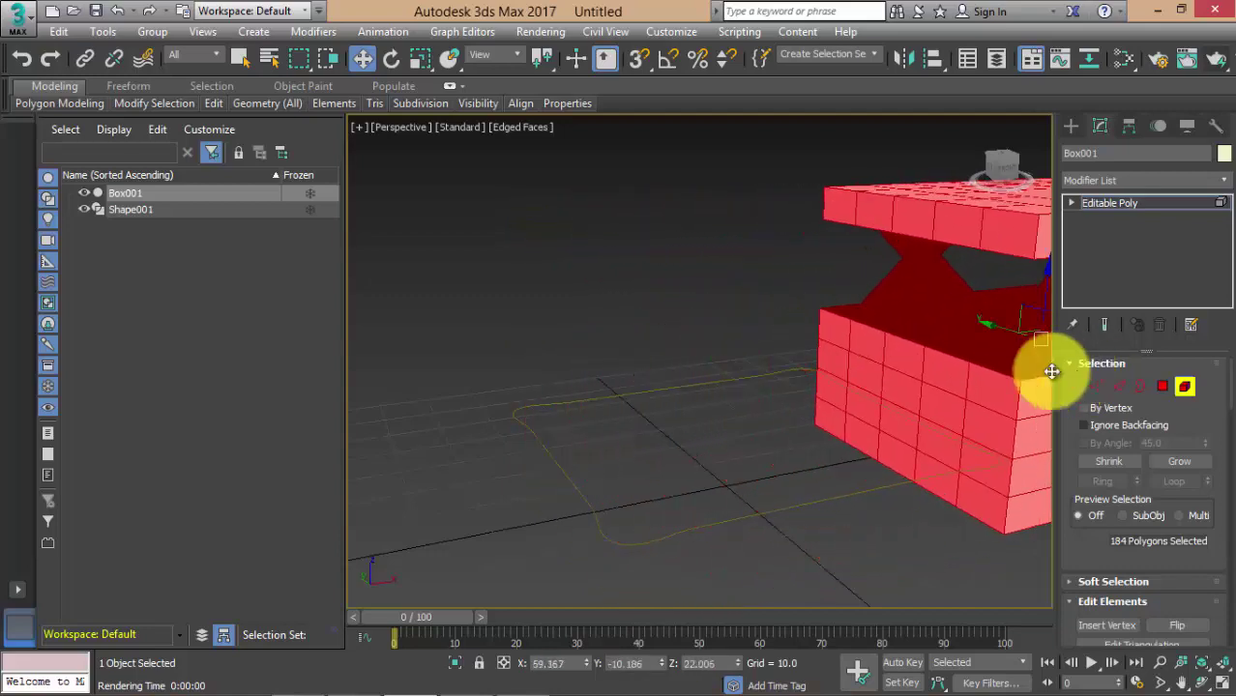
pyautogui.moveTo(877, 378); pyautogui.dragTo(1010, 361)
pyautogui.click(878, 556)
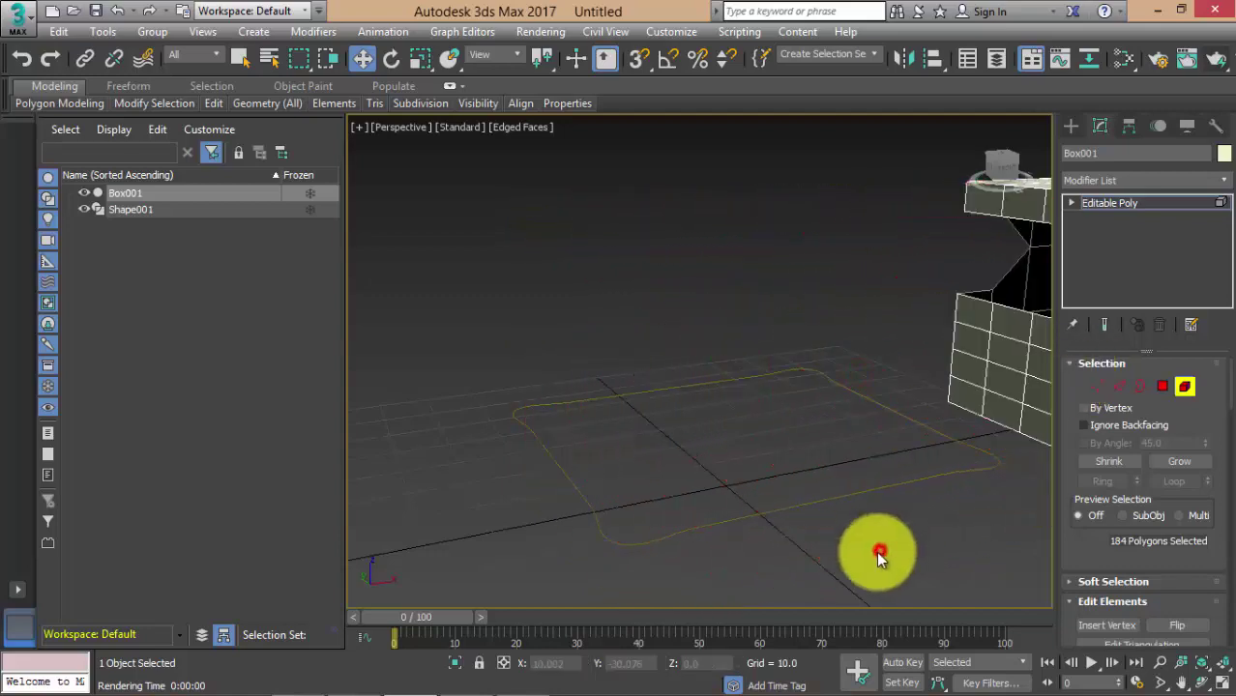
pyautogui.scroll(2, 878, 556)
pyautogui.scroll(-2, 810, 521)
pyautogui.moveTo(684, 493); pyautogui.dragTo(638, 496, button='middle')
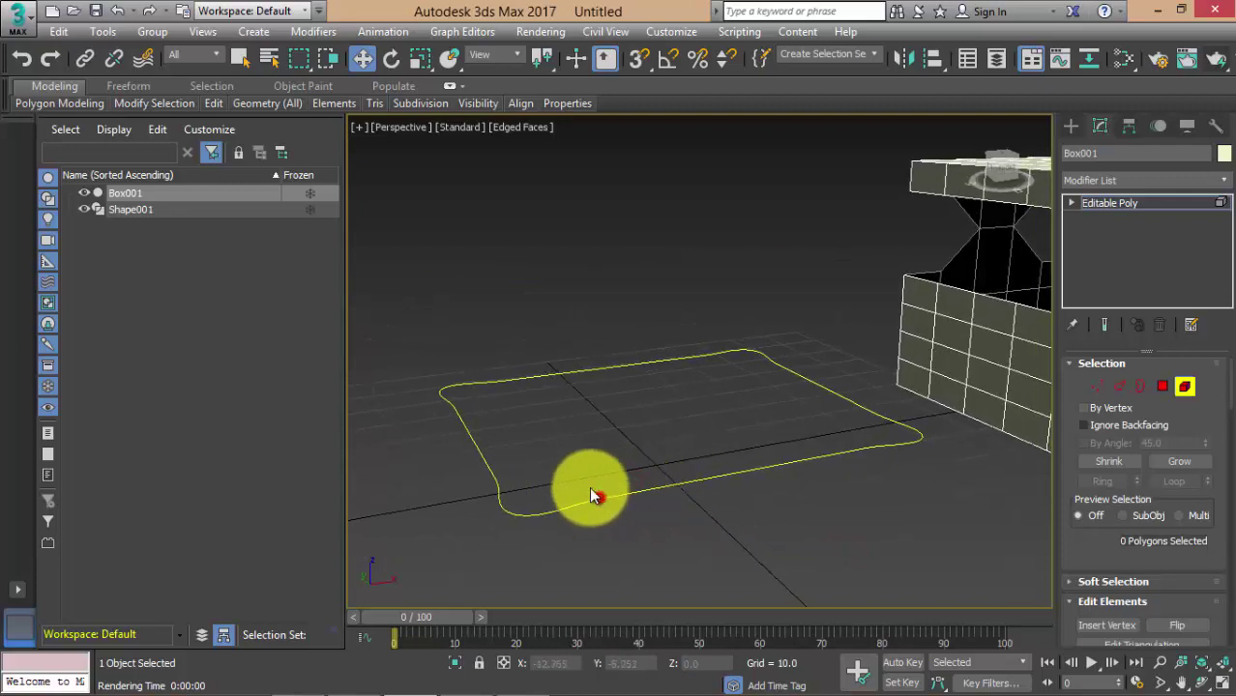
pyautogui.rightClick(550, 508)
pyautogui.moveTo(584, 689)
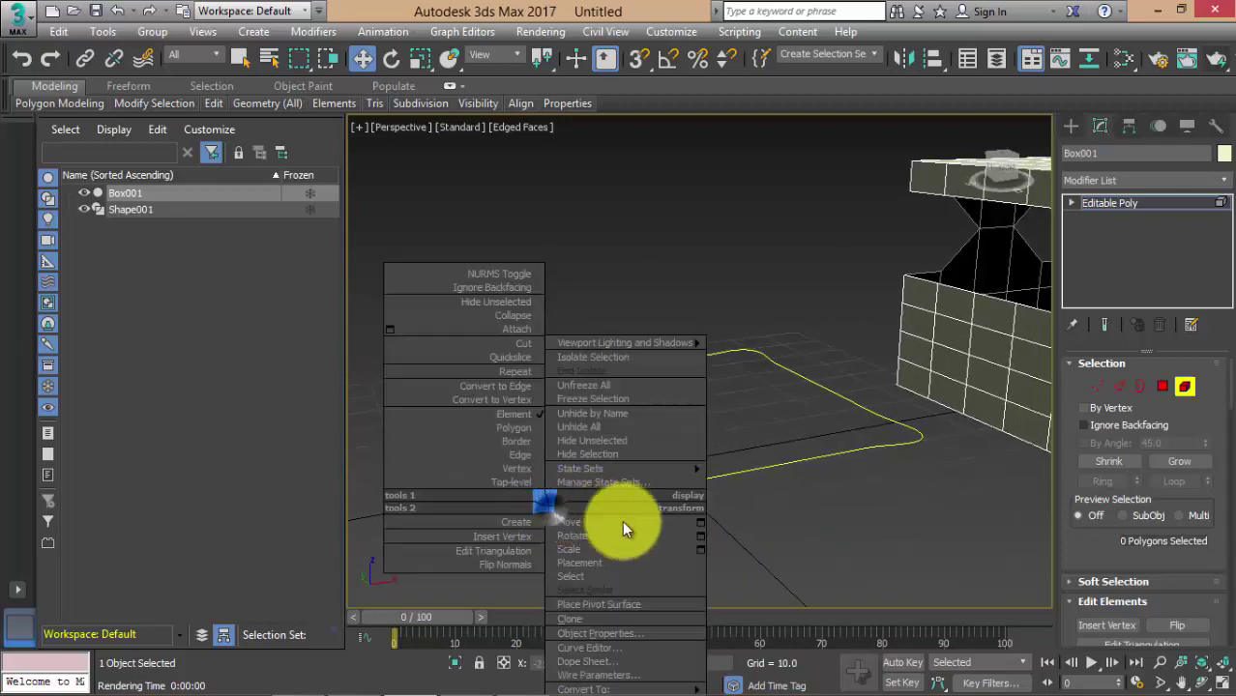
pyautogui.click(805, 540)
pyautogui.moveTo(716, 454)
pyautogui.keyDown('alt'); pyautogui.mouseDown(button='middle')
pyautogui.moveTo(620, 497)
pyautogui.moveTo(737, 513)
pyautogui.moveTo(651, 539)
pyautogui.mouseUp(button='middle'); pyautogui.keyUp('alt')
# Reselect Box001 and return to Edge mode with the edge loop still selected.
pyautogui.click(769, 502)
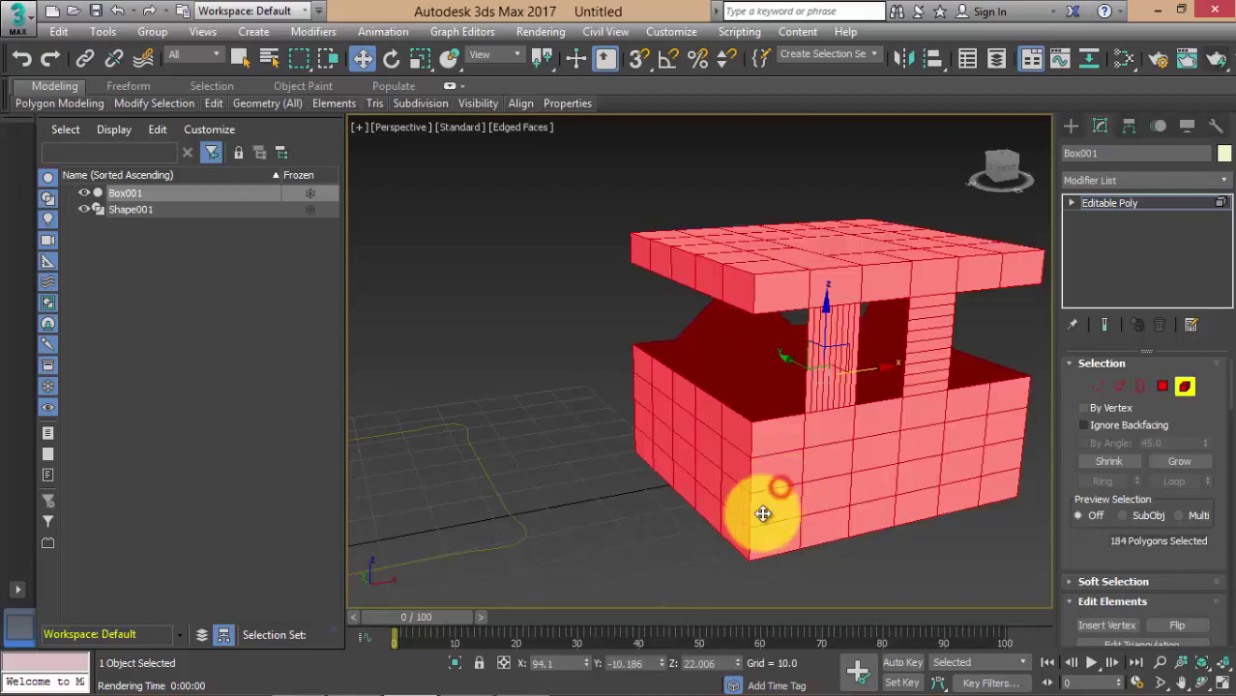
pyautogui.click(846, 581)
pyautogui.click(1131, 384)
pyautogui.click(1129, 385)
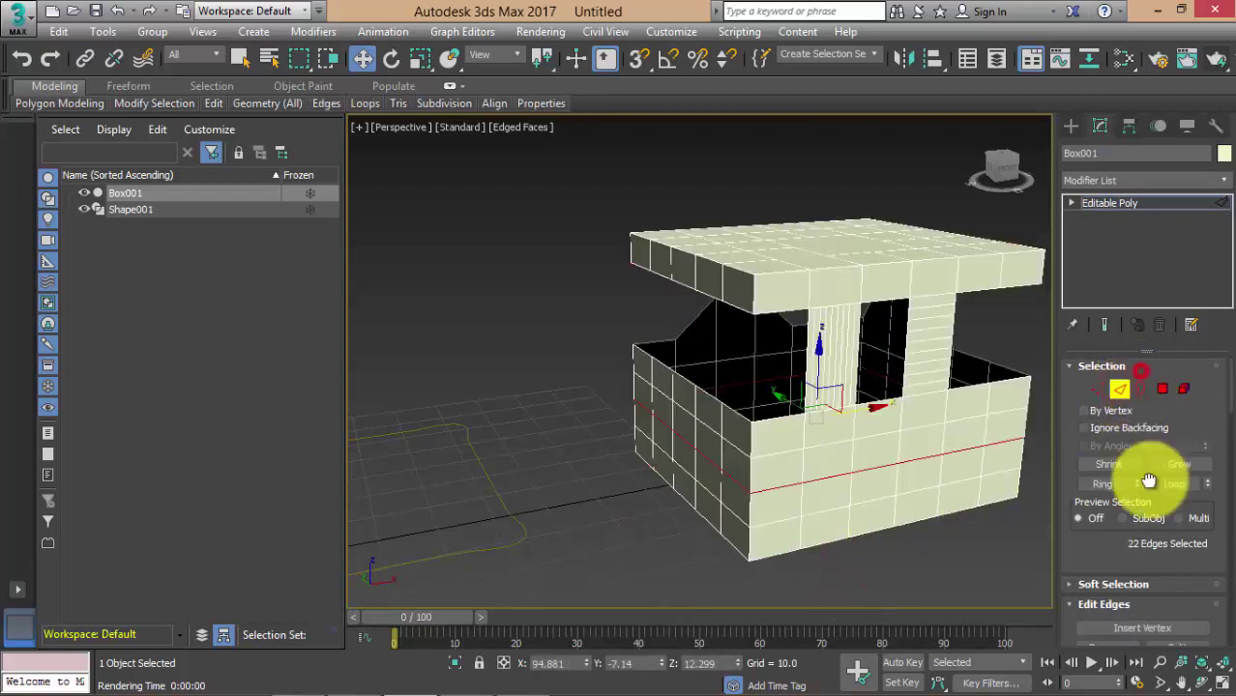
# Create a linear shape, Shape002, from the selected 22-edge loop.
pyautogui.scroll(-3, 1120, 553)
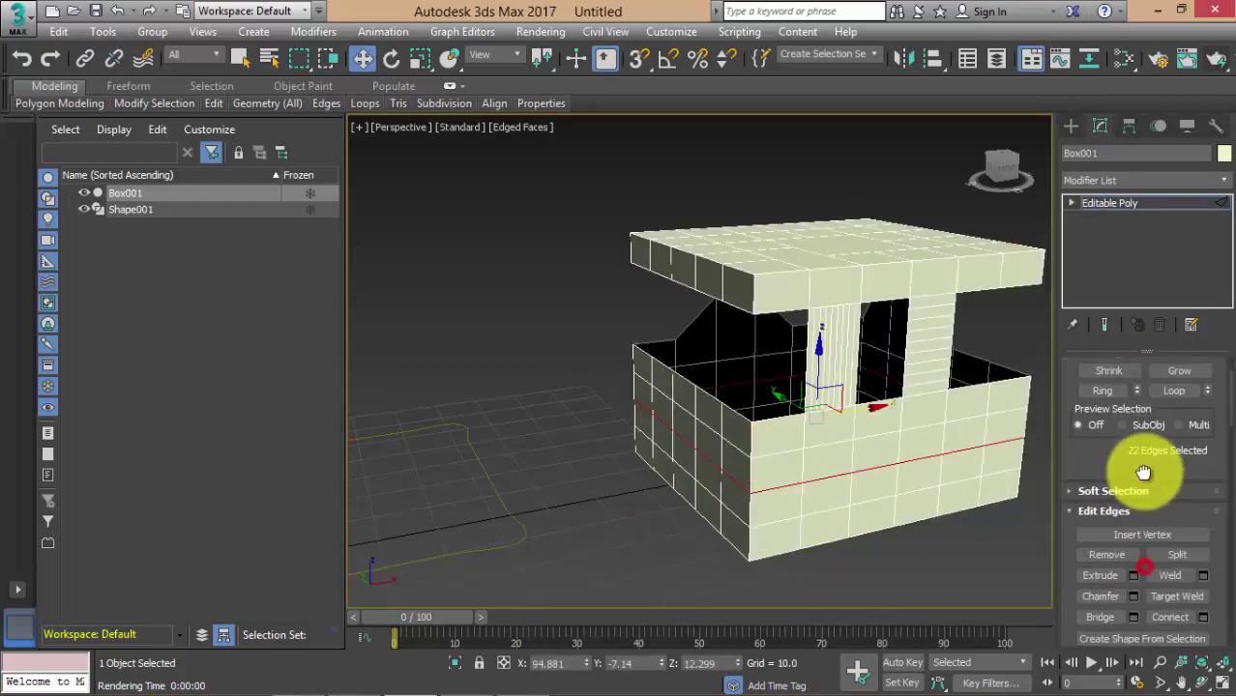
pyautogui.scroll(-2, 1151, 444)
pyautogui.scroll(-2, 1161, 503)
pyautogui.click(1156, 563)
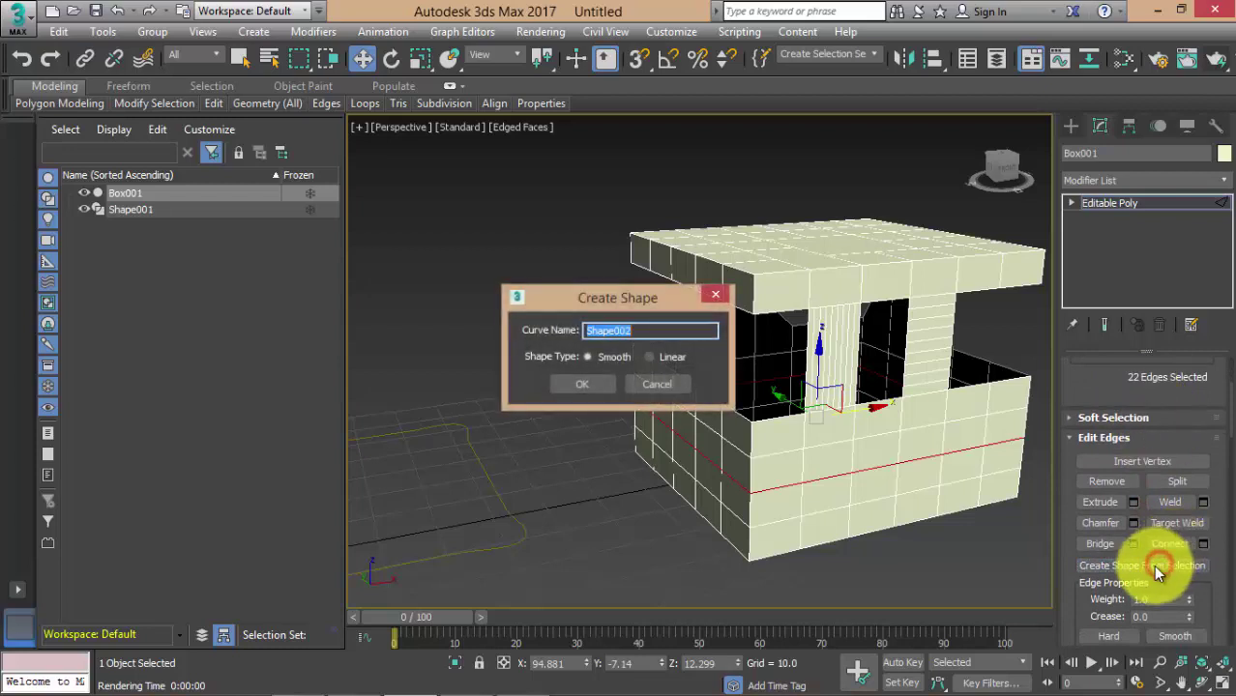
pyautogui.click(669, 357)
pyautogui.click(573, 387)
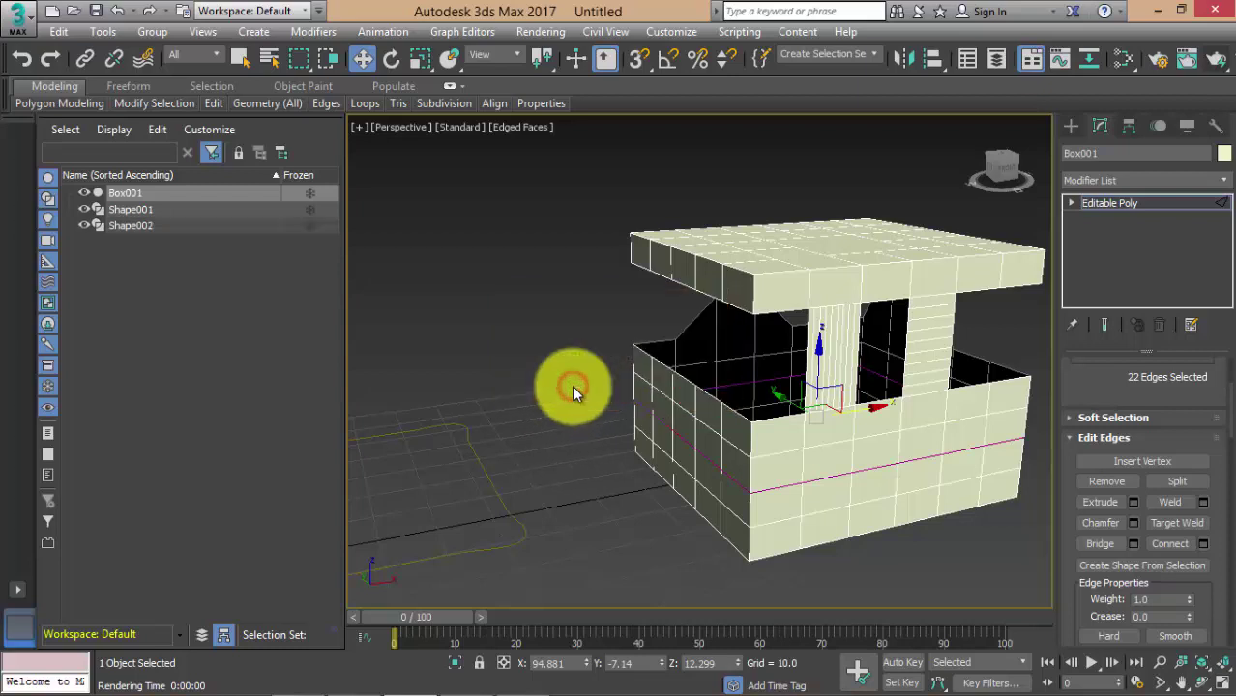
# Pick an edge on the box wall, then switch to Element selection on Box001.
pyautogui.click(816, 442)
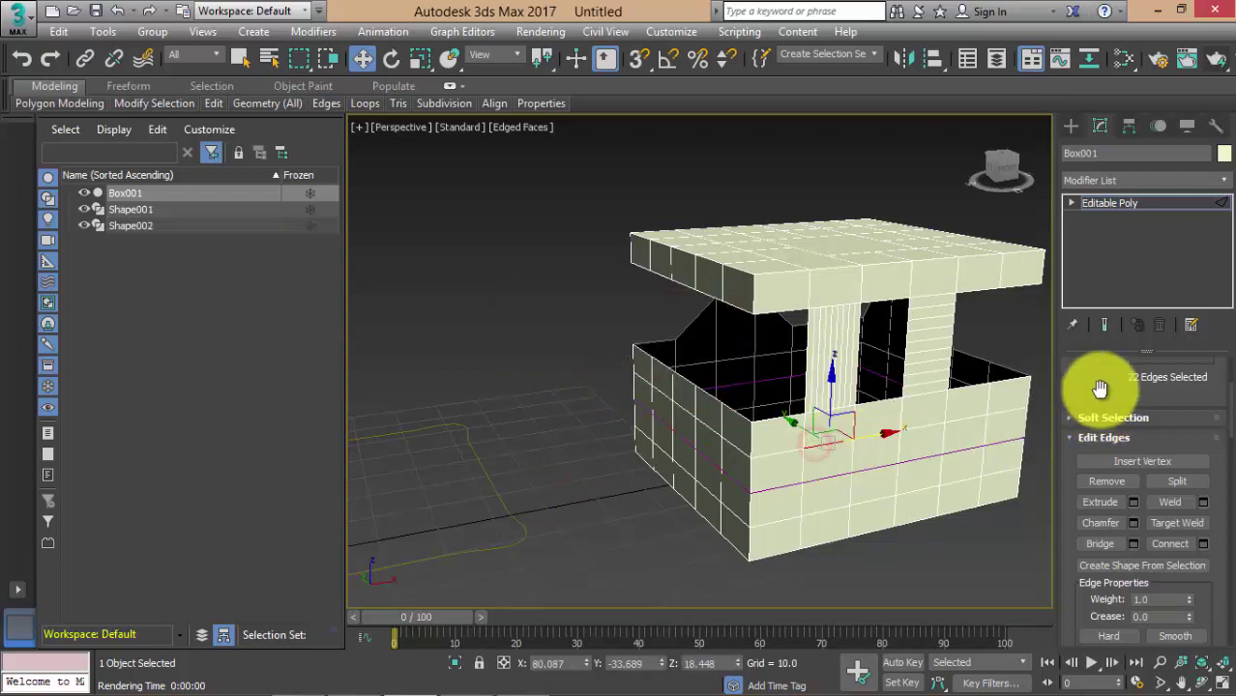
pyautogui.moveTo(1098, 386); pyautogui.dragTo(1110, 551)
pyautogui.click(1184, 388)
# Move Box001 to the lower right so Shape001 and Shape002 stand clear, then open the Create panel.
pyautogui.click(899, 429)
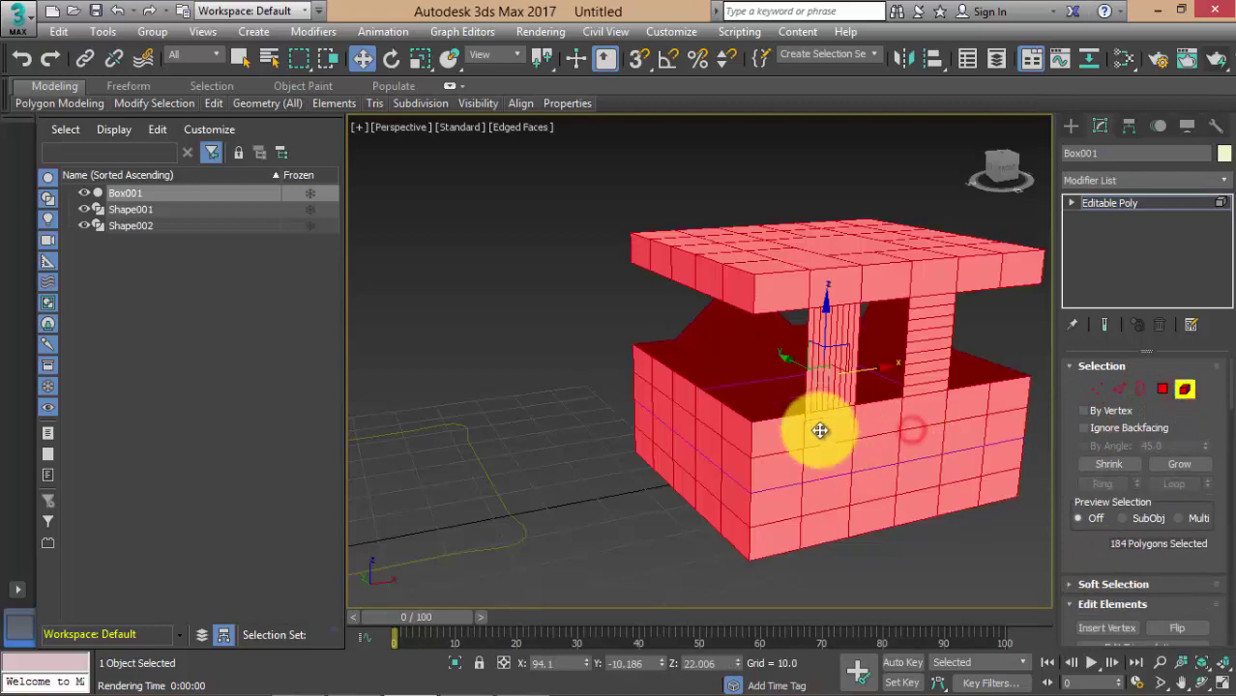
pyautogui.moveTo(815, 372); pyautogui.dragTo(1214, 470)
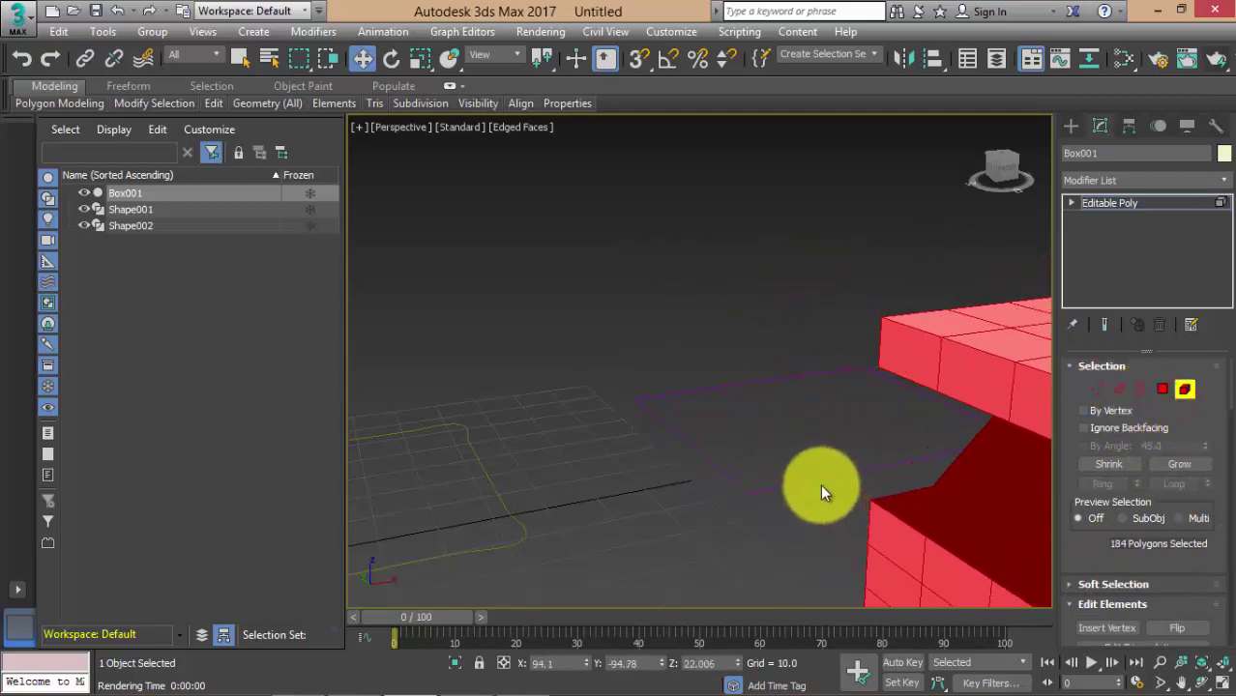
pyautogui.click(740, 527)
pyautogui.moveTo(695, 499); pyautogui.dragTo(713, 481, button='middle')
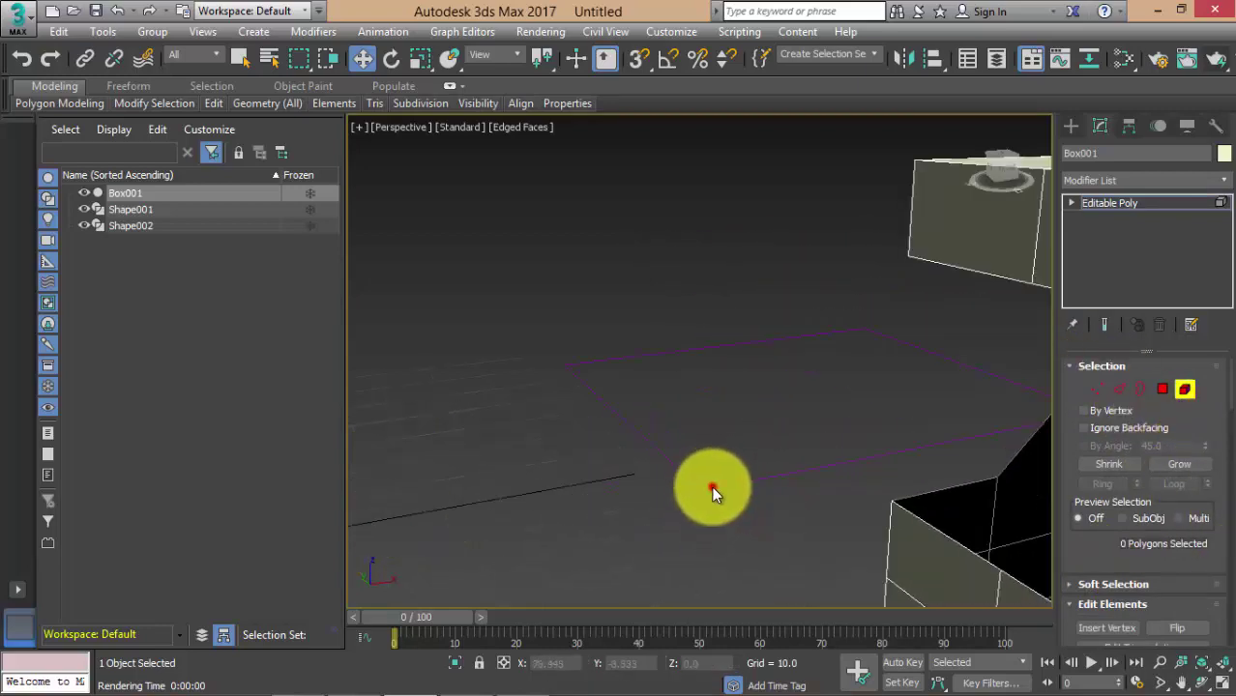
pyautogui.moveTo(599, 519); pyautogui.dragTo(750, 484, button='middle')
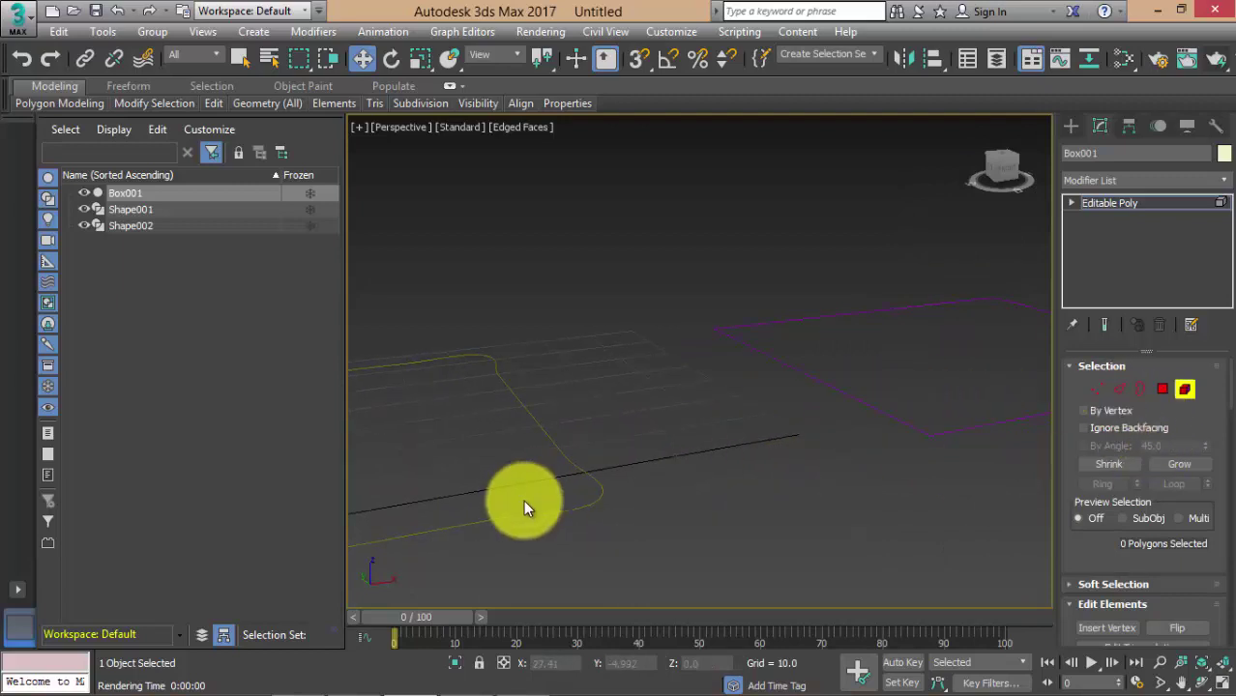
pyautogui.click(1068, 131)
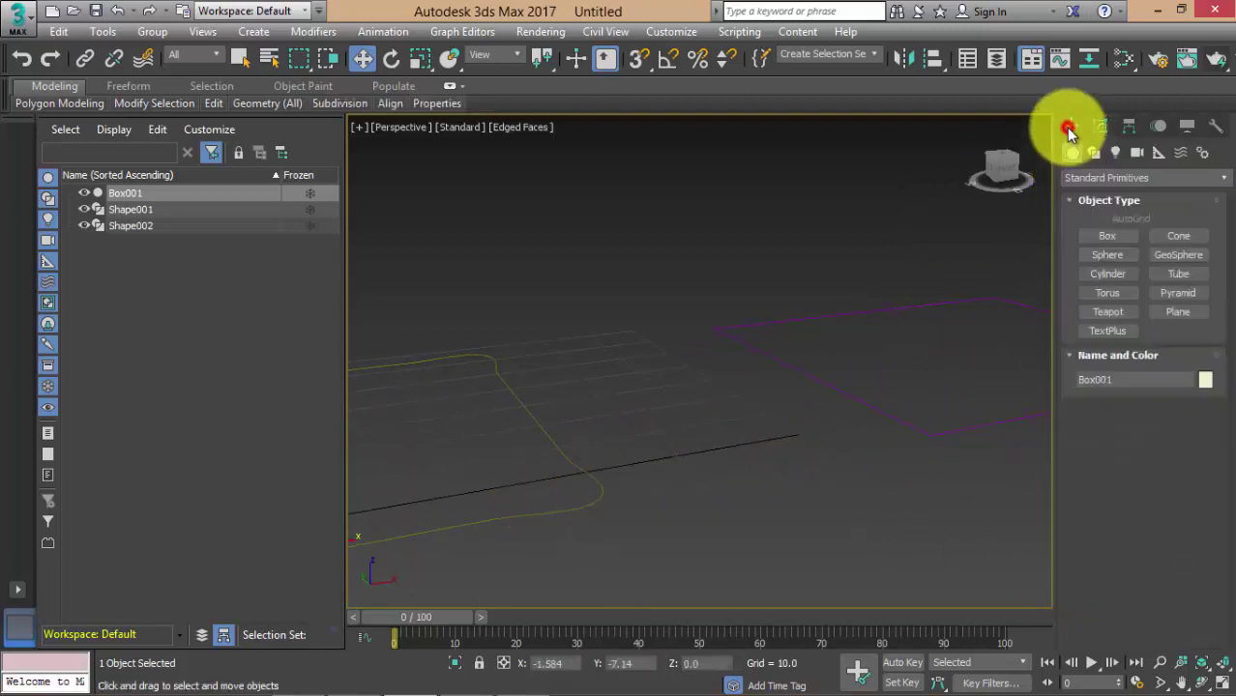